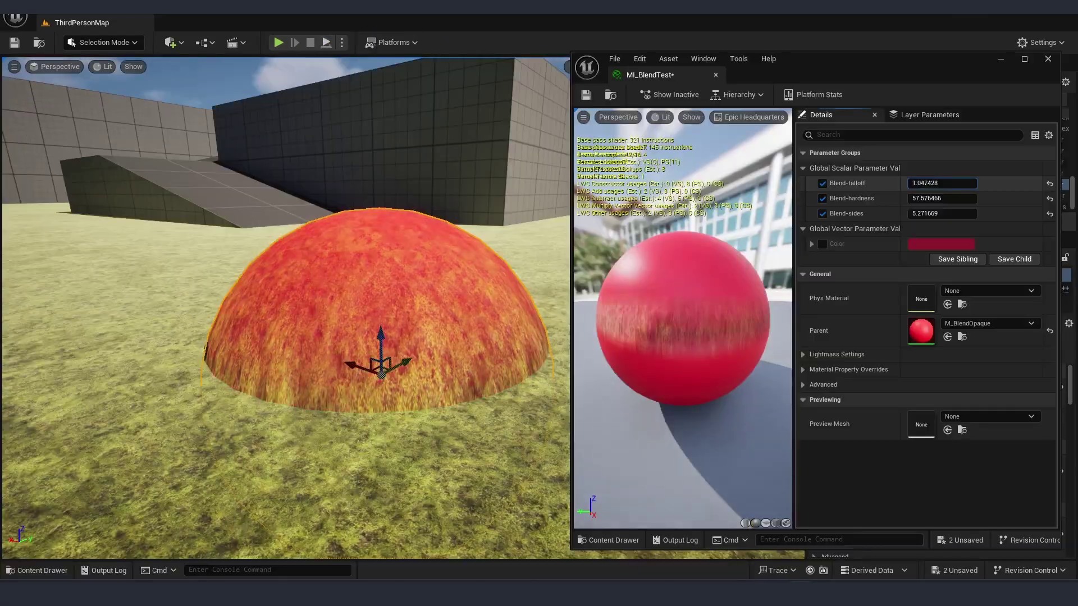
- Adjust the Blend-falloff parameter of the MI_BlendTest material instance
drag(941, 183, 910, 198)
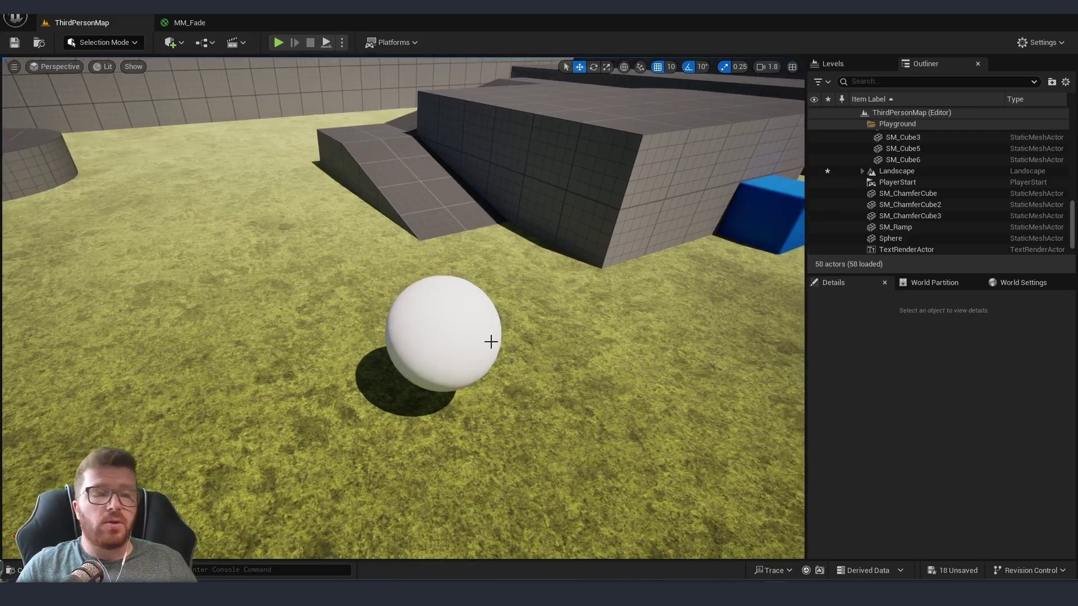
- Inspect the grassy Landscape actor around the sphere and the materials in the StarterContent Materials folder
right_drag(491, 342, 466, 298)
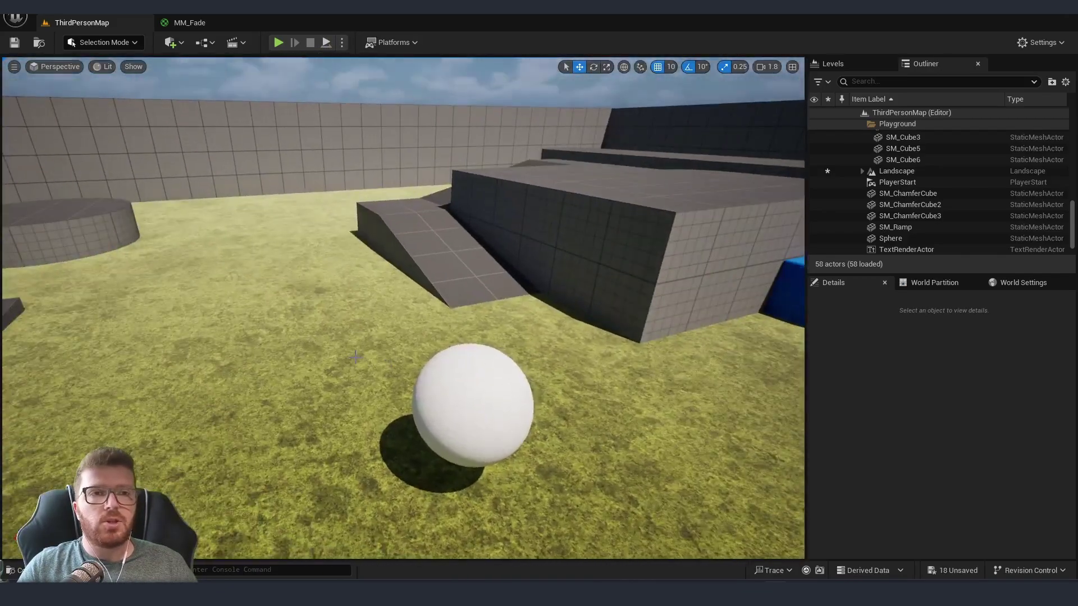
click(431, 349)
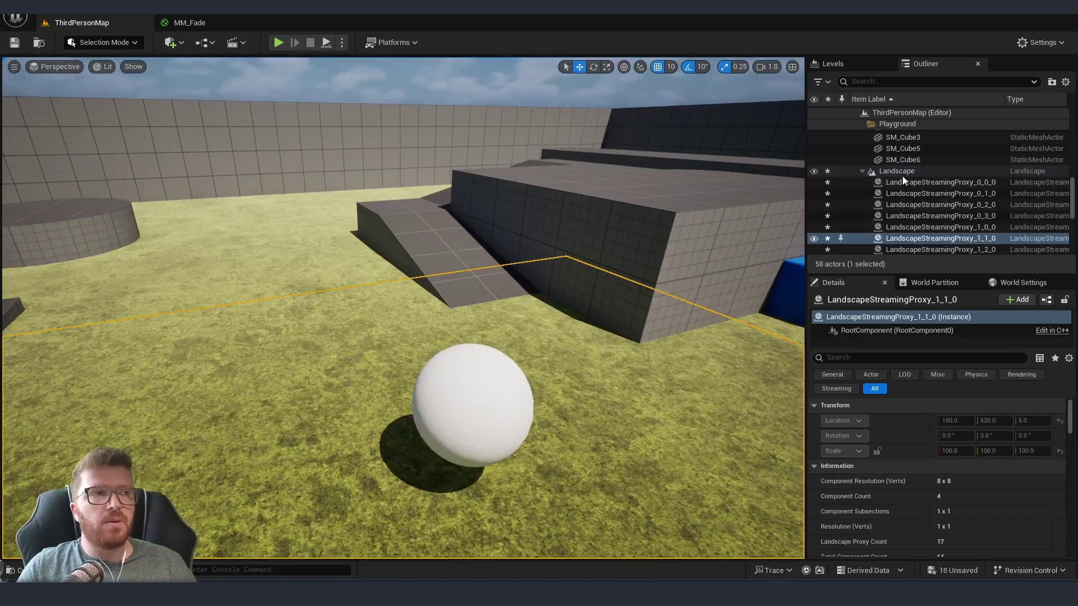
click(902, 172)
mouse_move(485, 324)
right_down()
mouse_move(314, 324)
mouse_move(485, 324)
right_up()
key(ctrl+space)
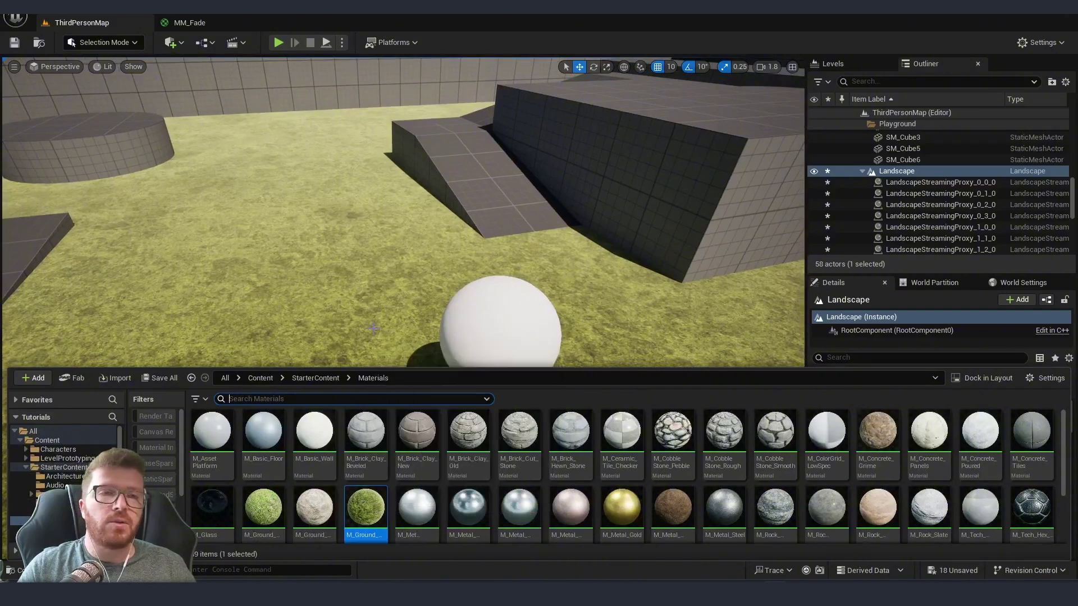
right_drag(379, 326, 373, 352)
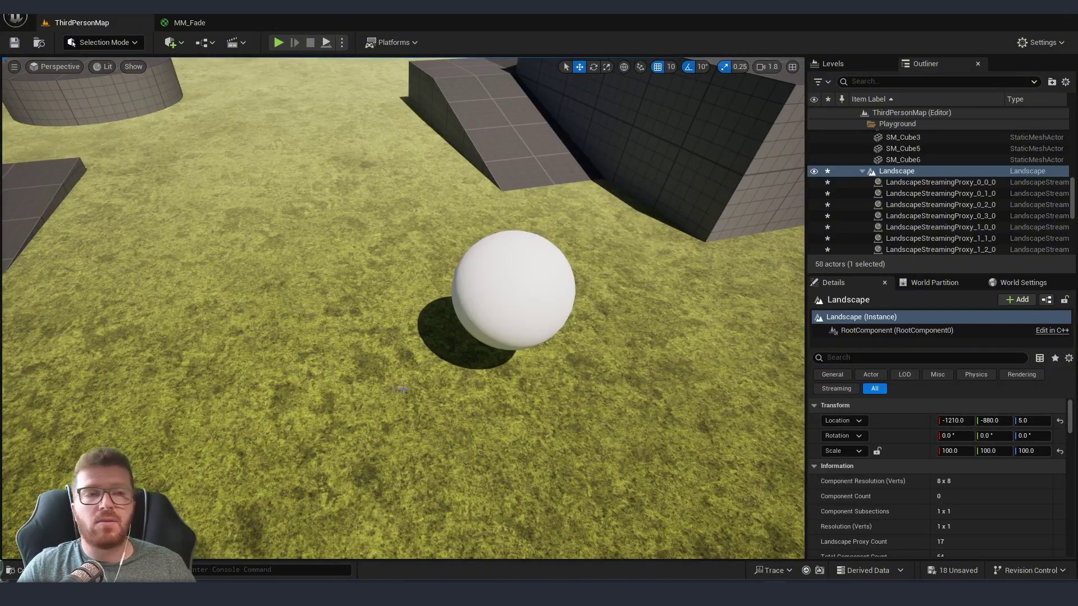
right_drag(402, 387, 586, 360)
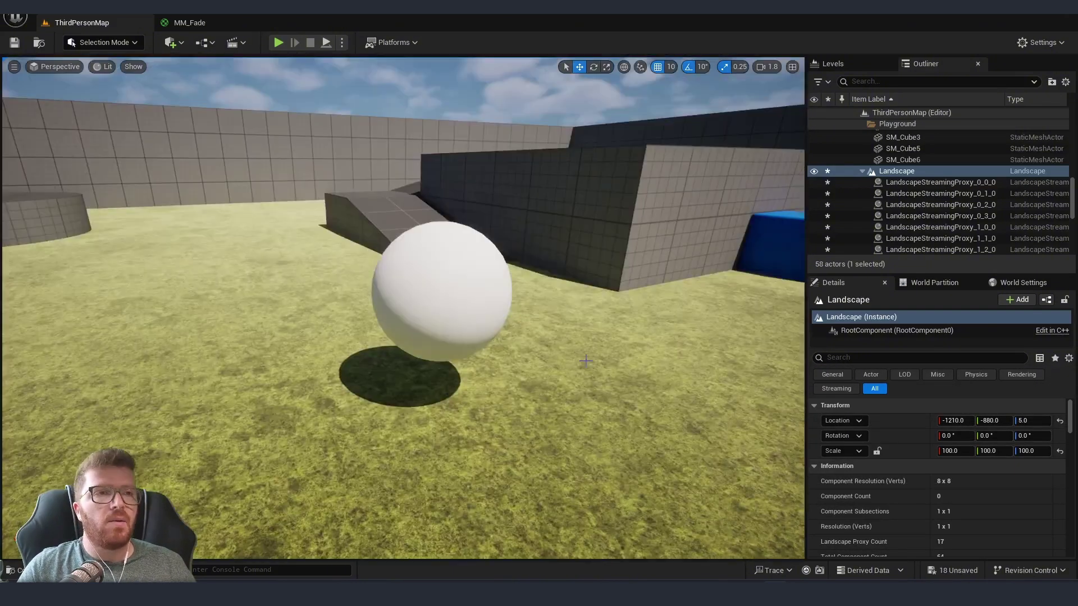
- Try lowering the white sphere into the landscape, restore its position and inspect it from another angle
click(441, 289)
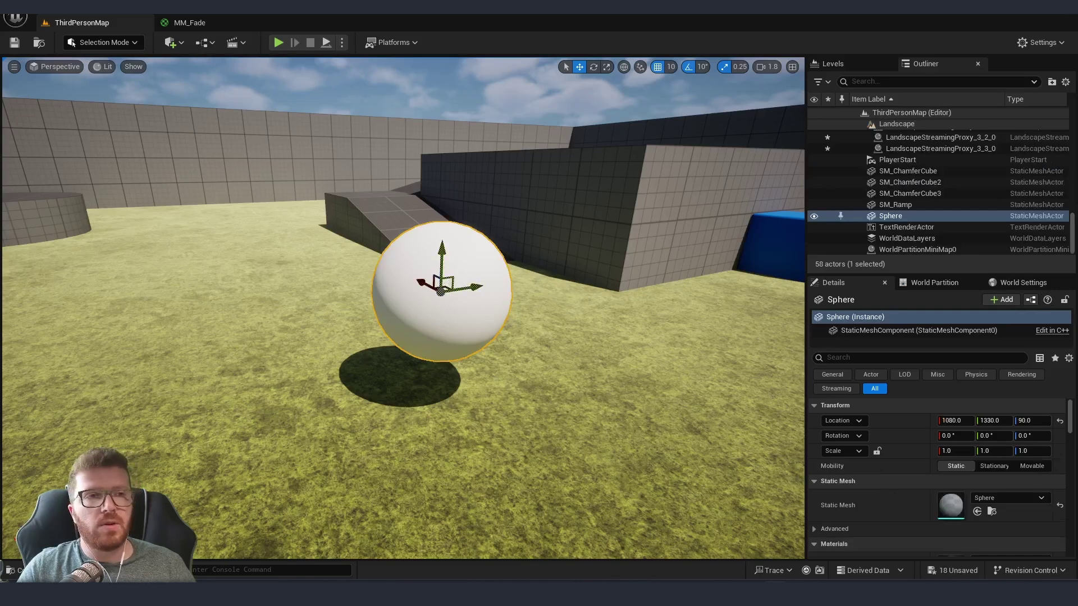
drag(451, 278, 449, 356)
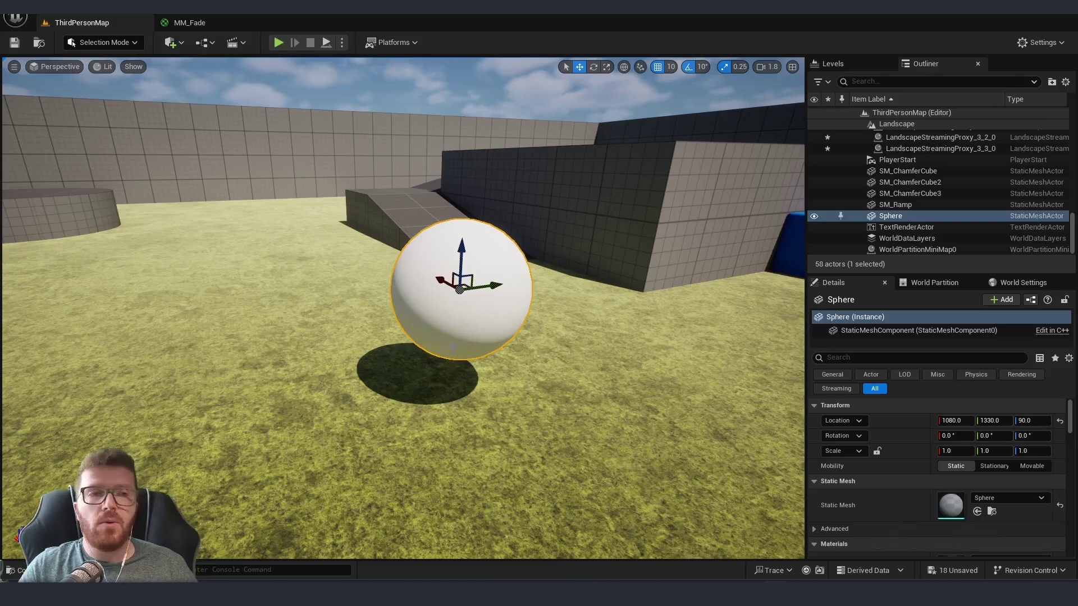
drag(521, 386, 515, 345)
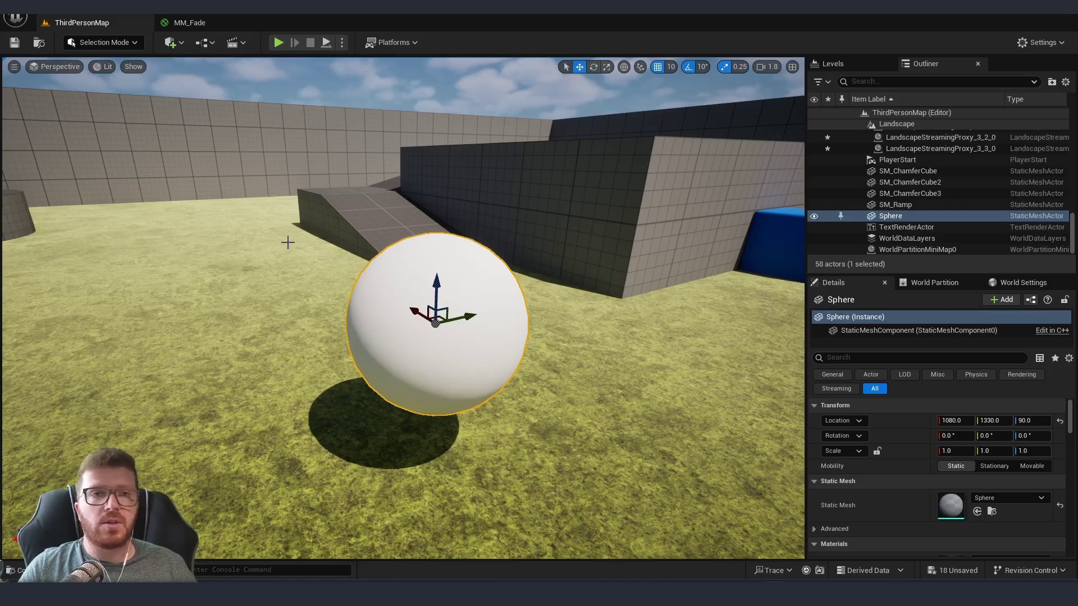
- Enable virtual texture support in the project's Rendering settings and restart the editor to apply it
click(68, 14)
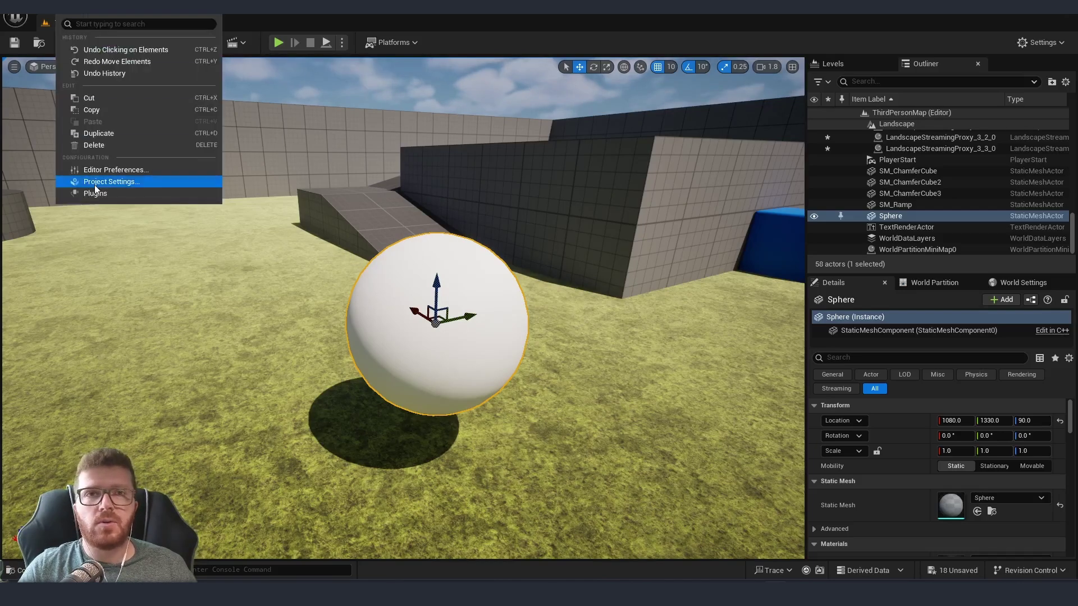
click(116, 182)
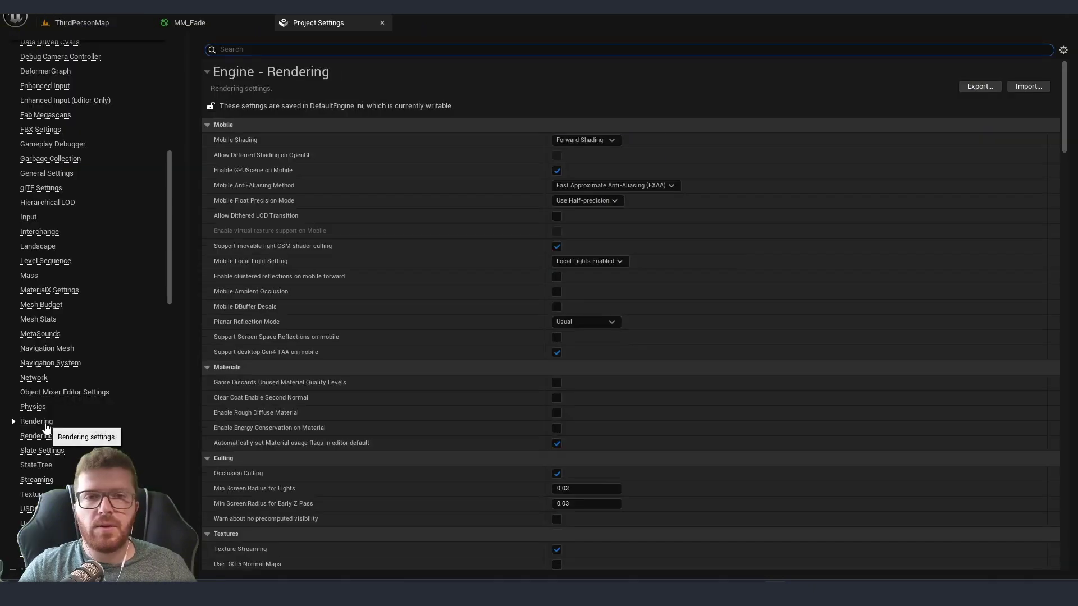
scroll(371, 174, down, 10)
scroll(355, 232, down, 5)
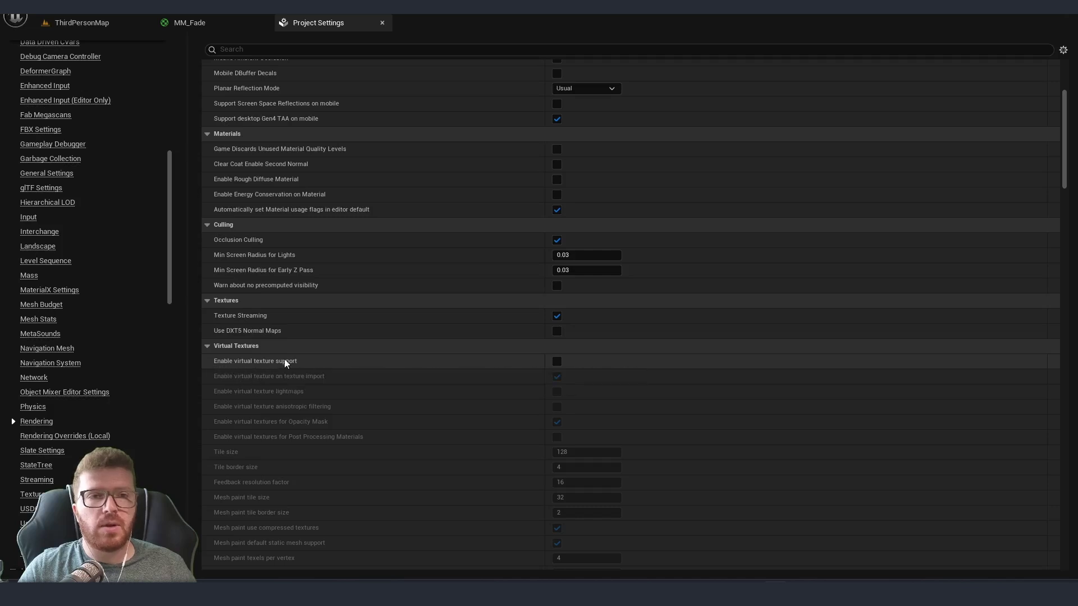
click(558, 362)
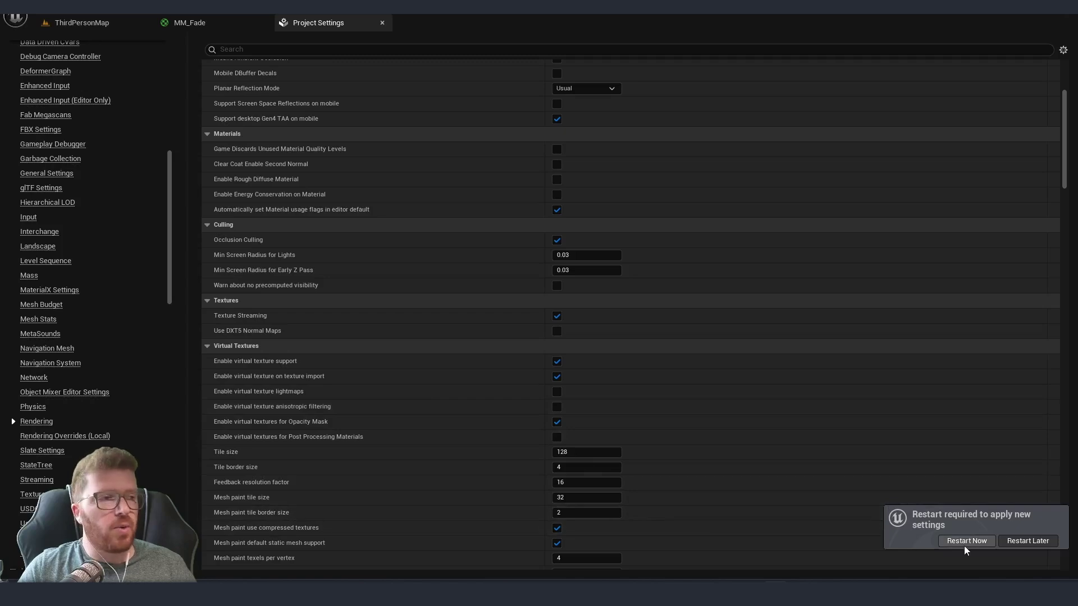
click(966, 544)
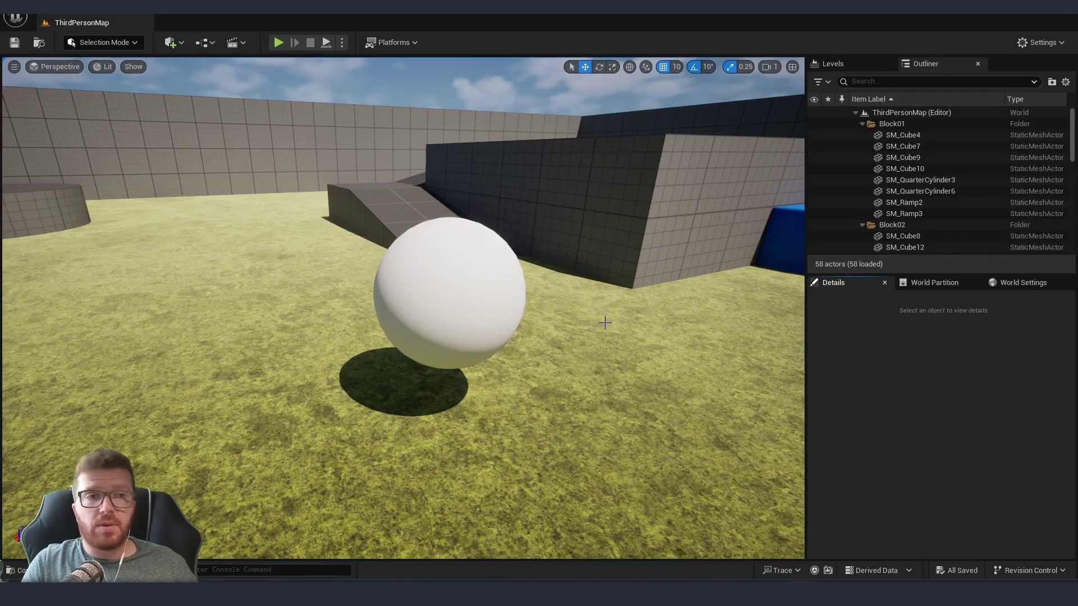
- Create a Runtime Virtual Texture named RVT_Environemnt in the StarterContent Textures folder
key(ctrl+space)
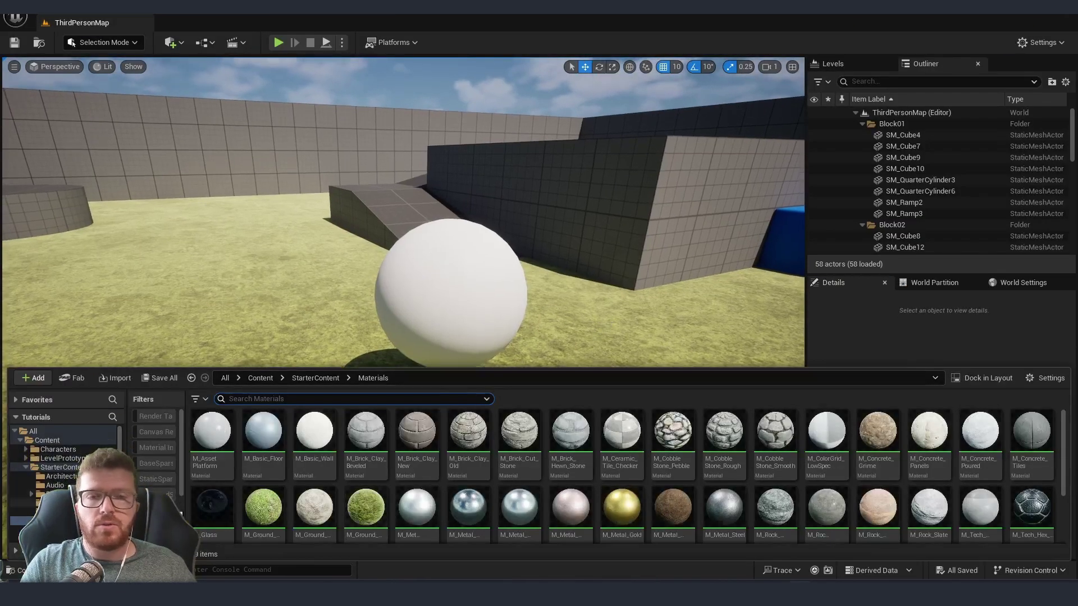
click(55, 521)
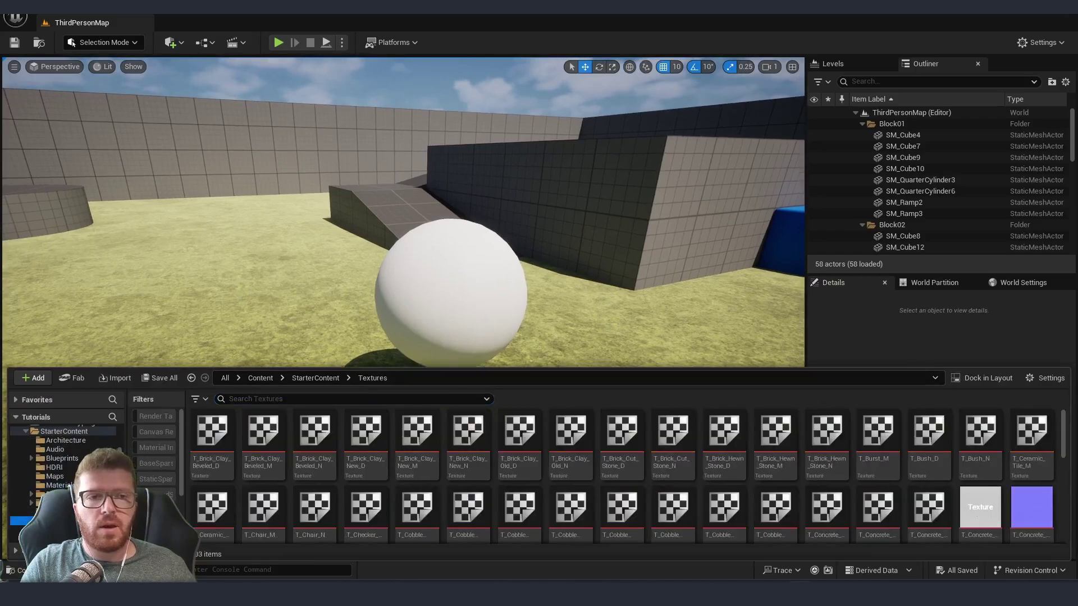
scroll(579, 506, down, 10)
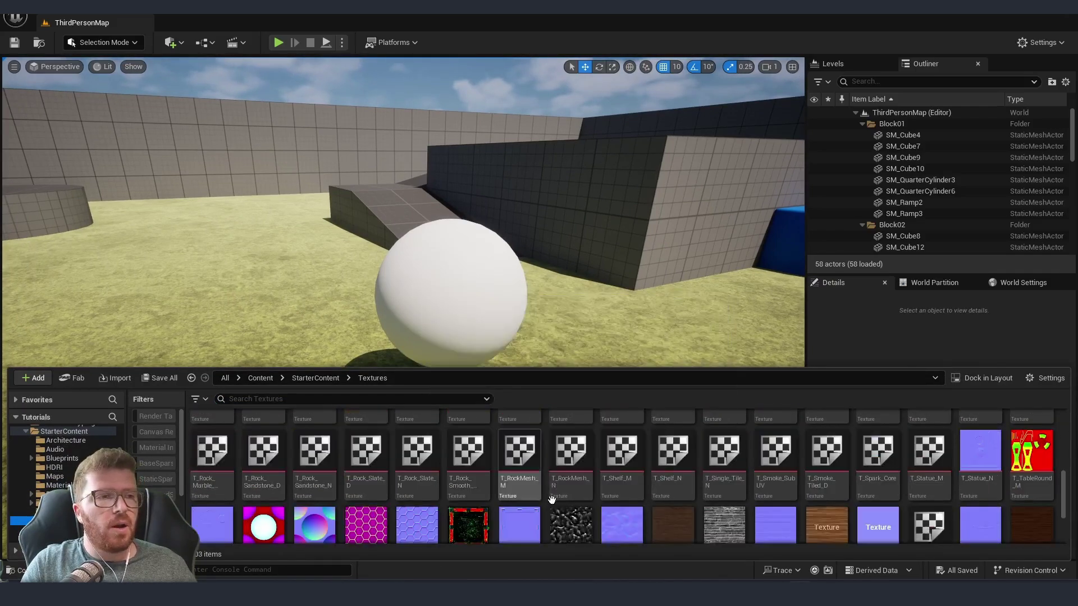
right_click(284, 502)
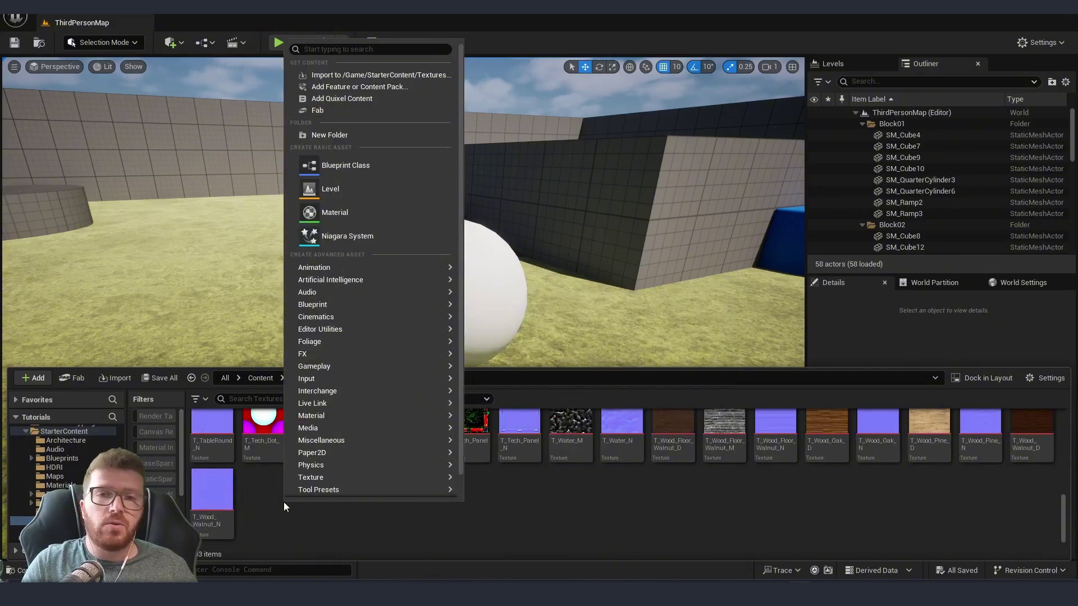
mouse_move(356, 492)
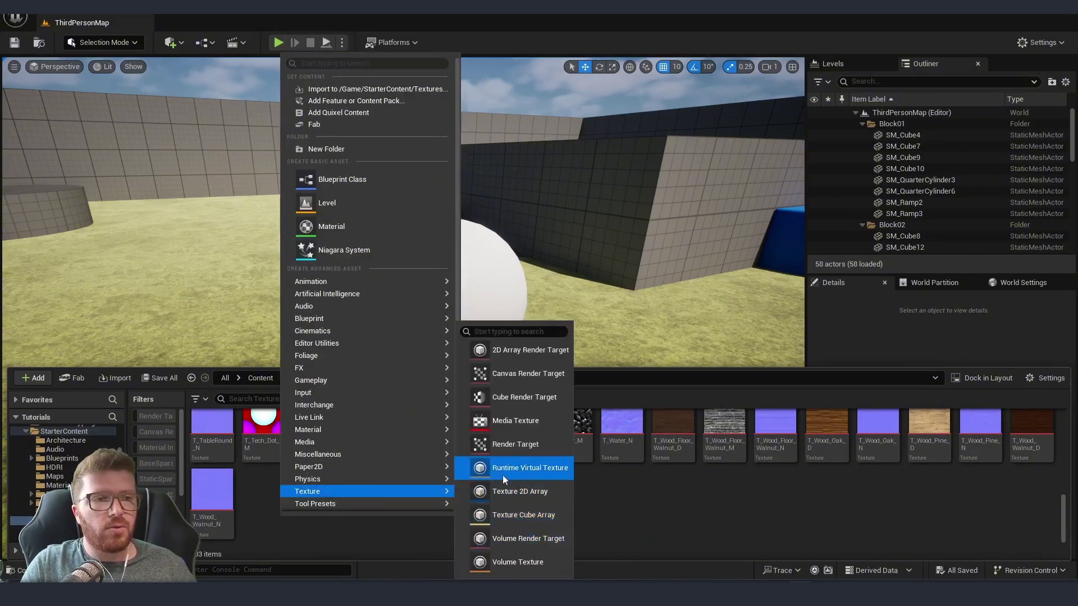
click(527, 469)
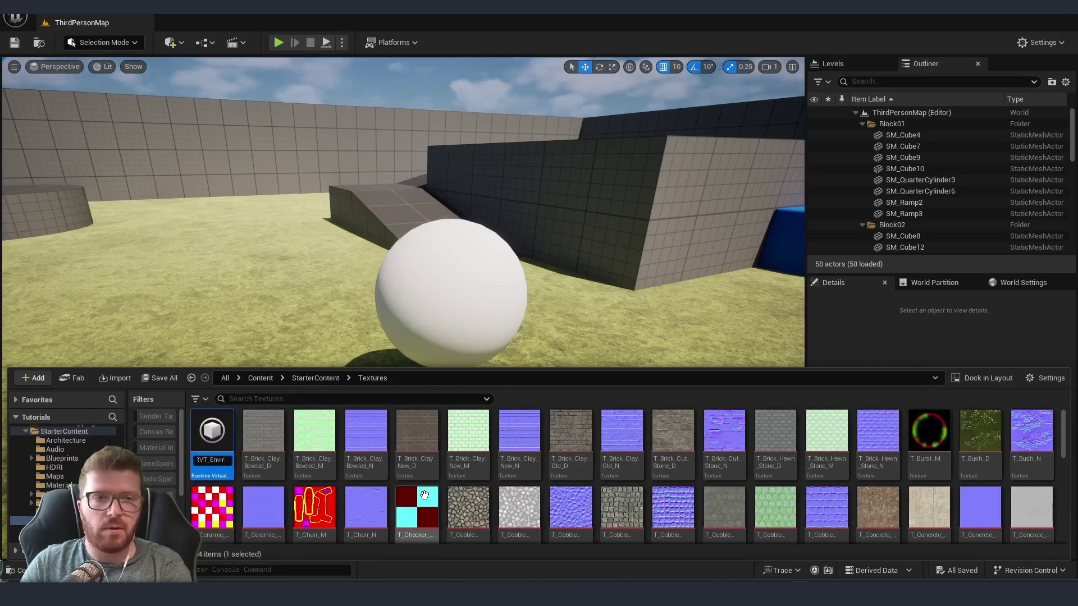
key(Return)
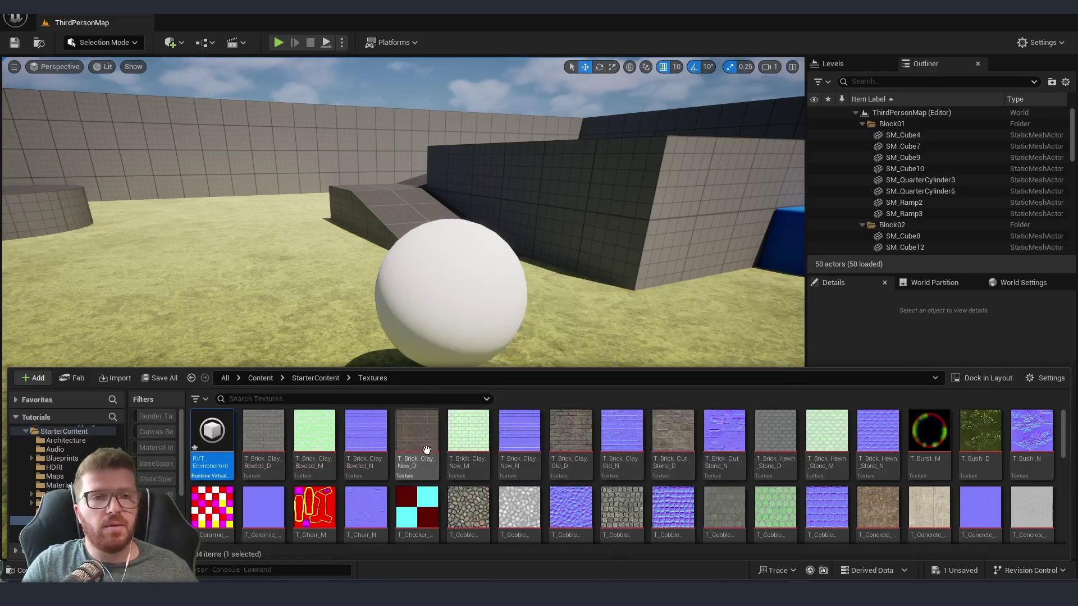
- Create a second Runtime Virtual Texture named RVT_Height in the same Textures folder
scroll(393, 497, down, 5)
right_click(357, 498)
mouse_move(427, 411)
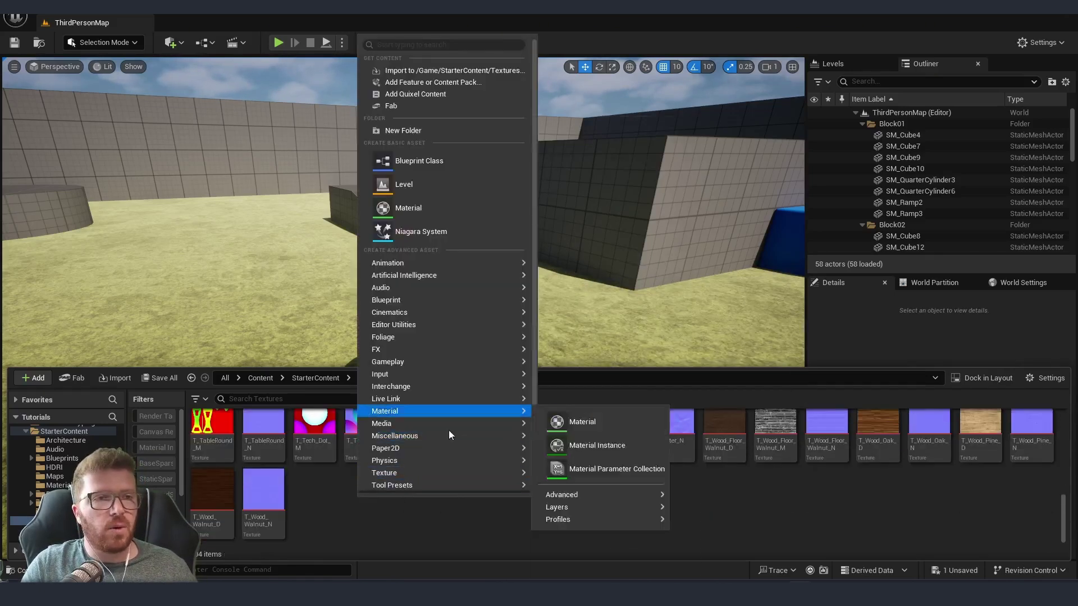
click(598, 474)
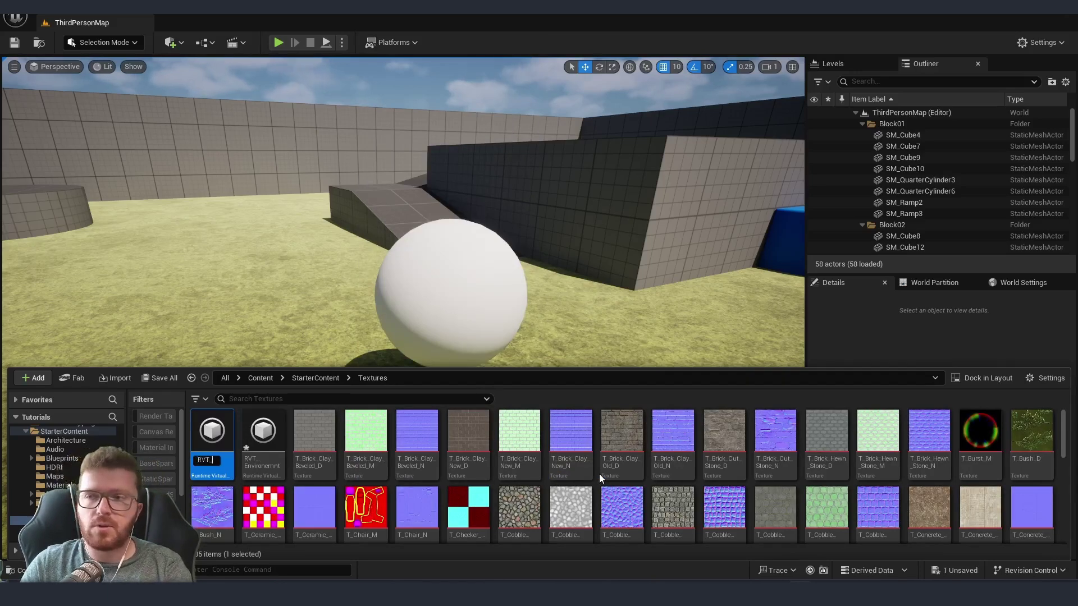
text(RVT_Height)
key(Return)
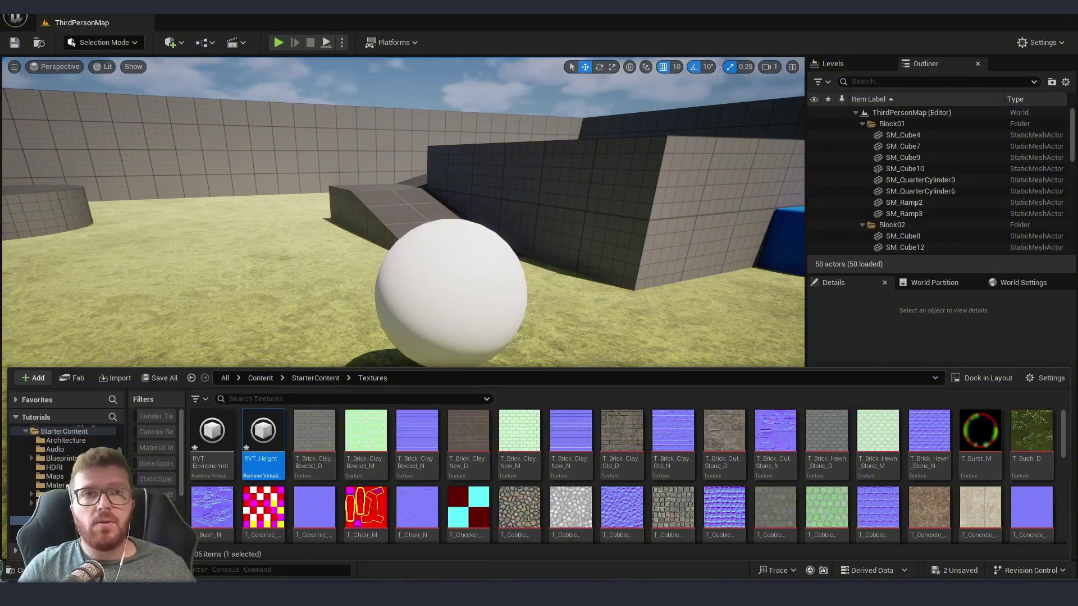
- Add a Runtime Virtual Texture Volume to the level
click(176, 43)
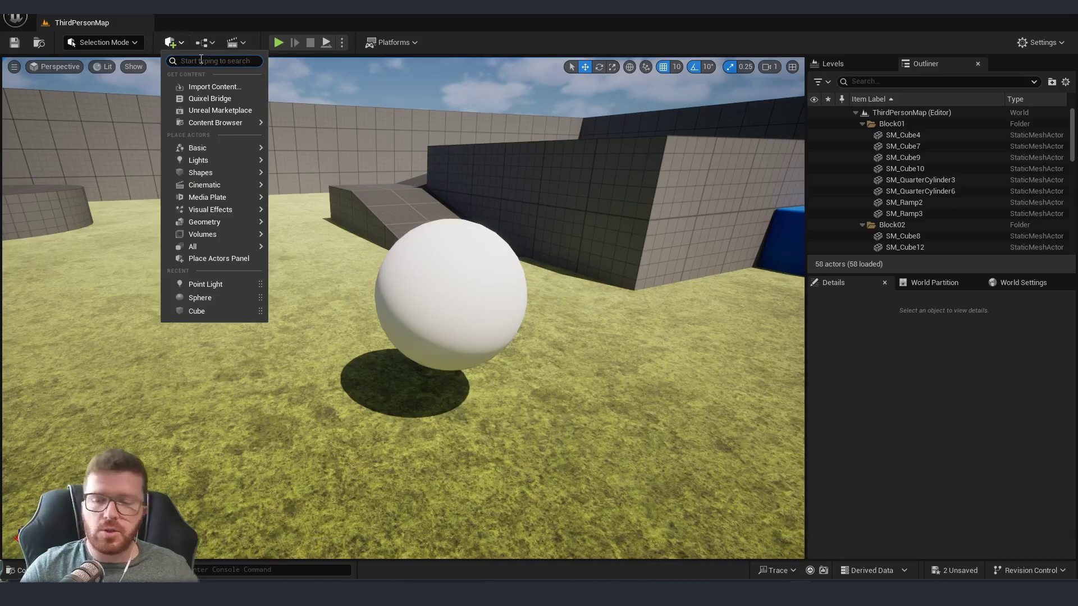
text(run)
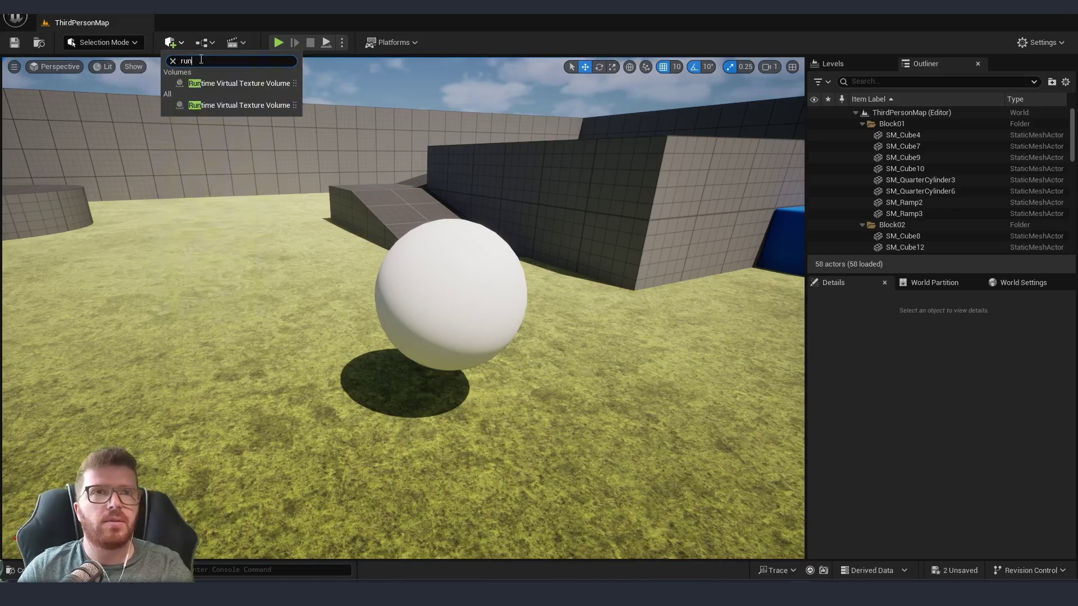
click(237, 83)
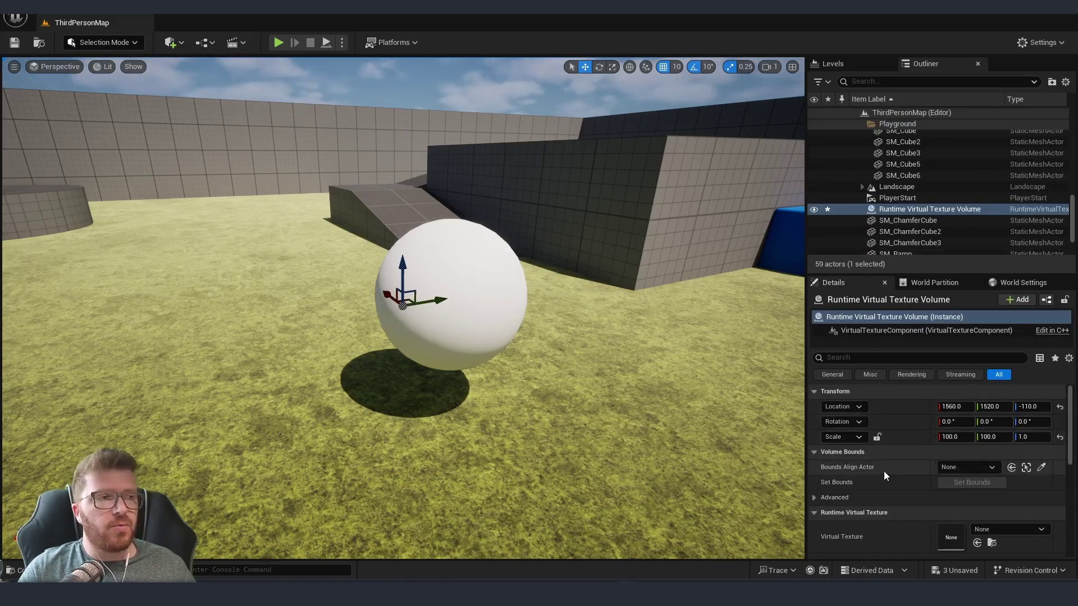
- Set the Runtime Virtual Texture Volume's Bounds Align Actor to Landscape
click(983, 469)
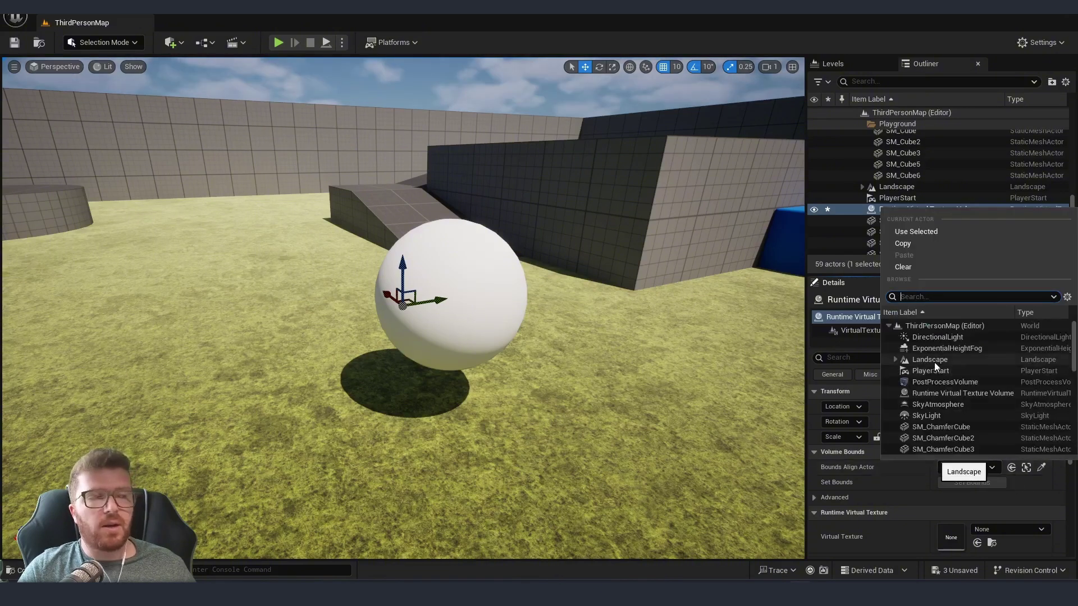
click(1042, 469)
click(618, 357)
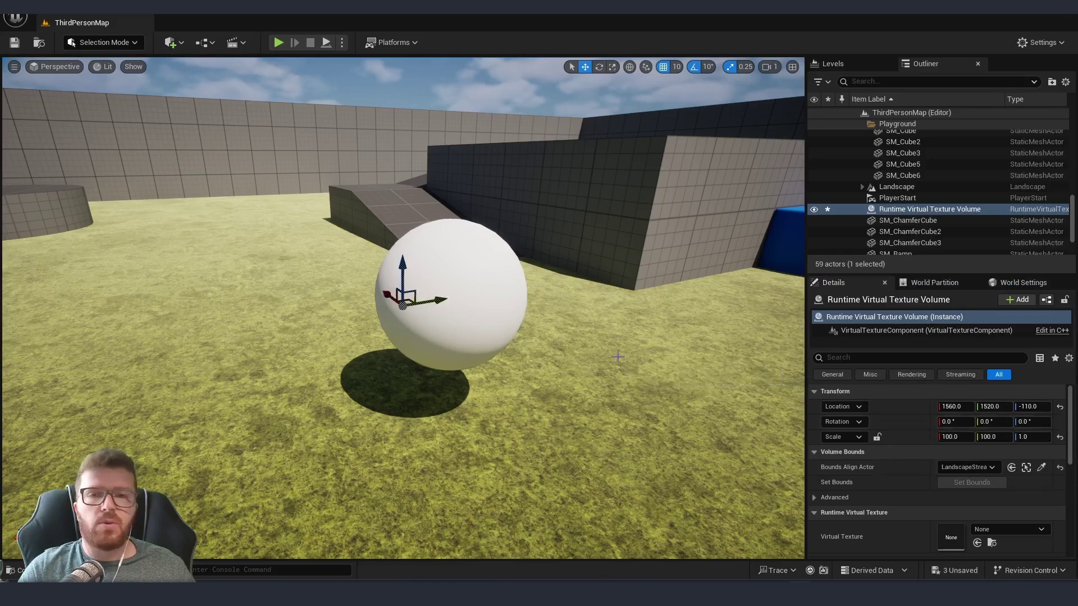
- Assign RVT_Environemnt as the volume's virtual texture and set its bounds to match the landscape
scroll(861, 443, down, 2)
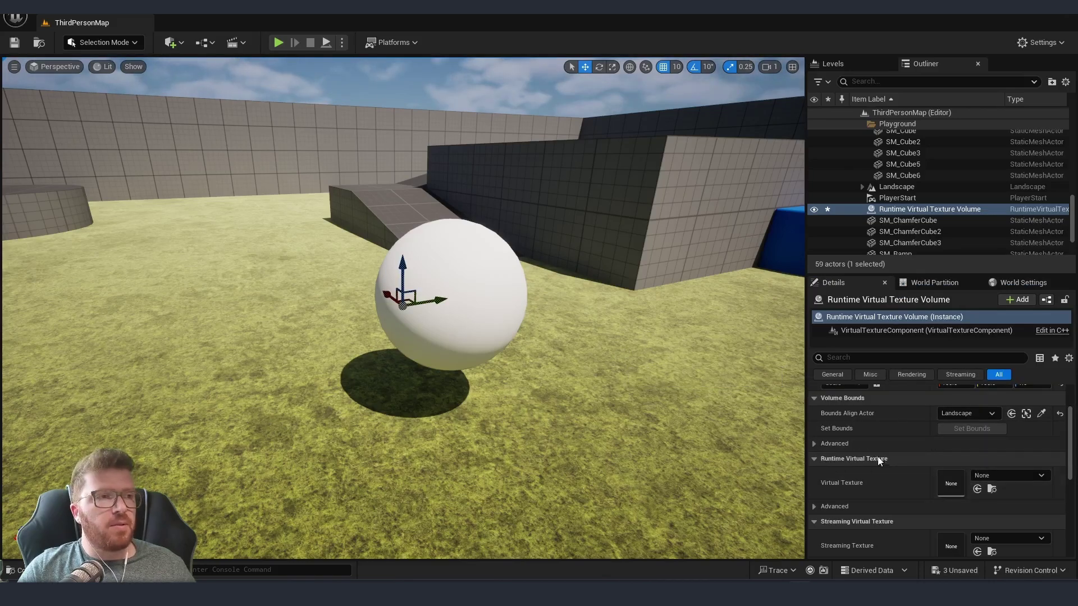
click(998, 478)
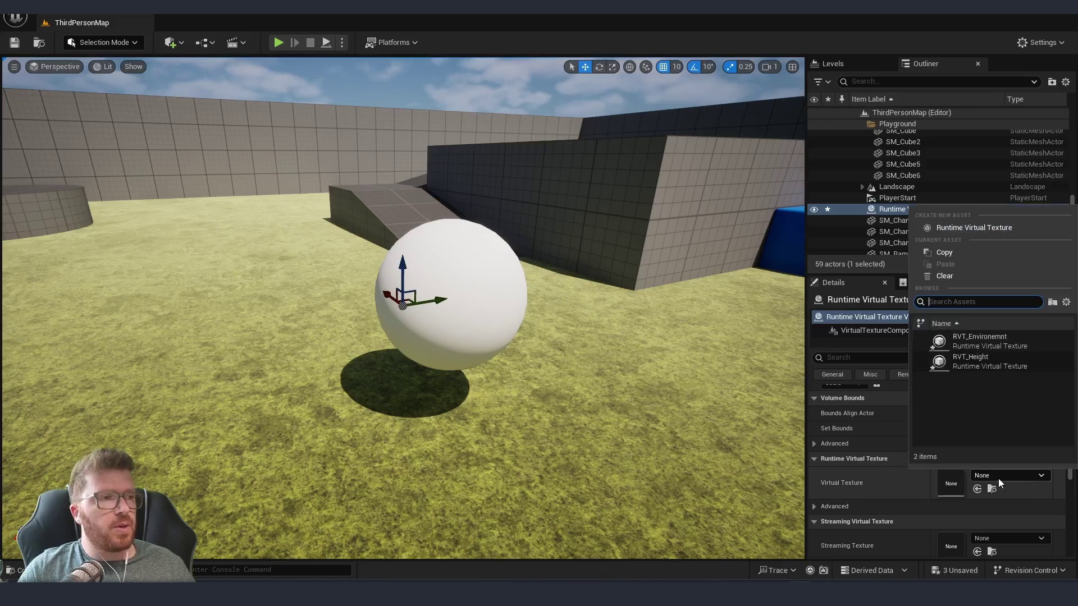
click(985, 340)
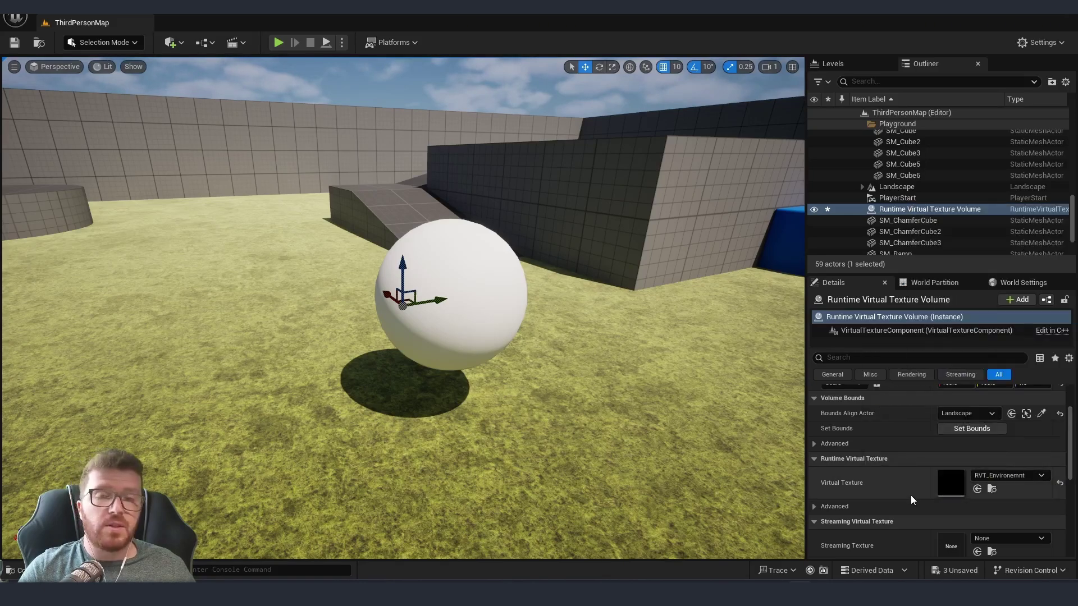
drag(1069, 459, 1069, 458)
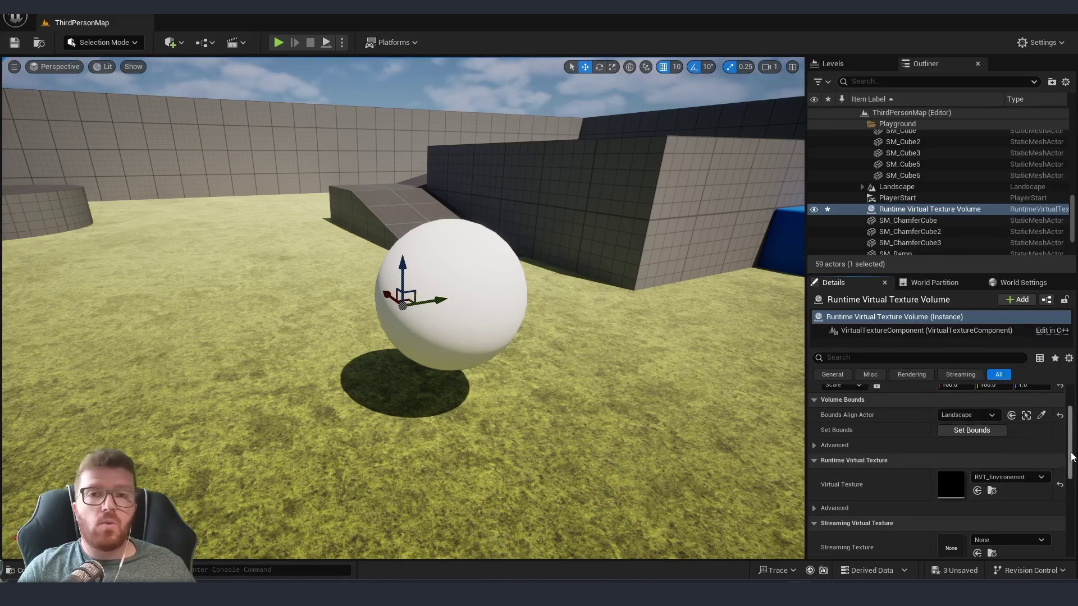
click(967, 431)
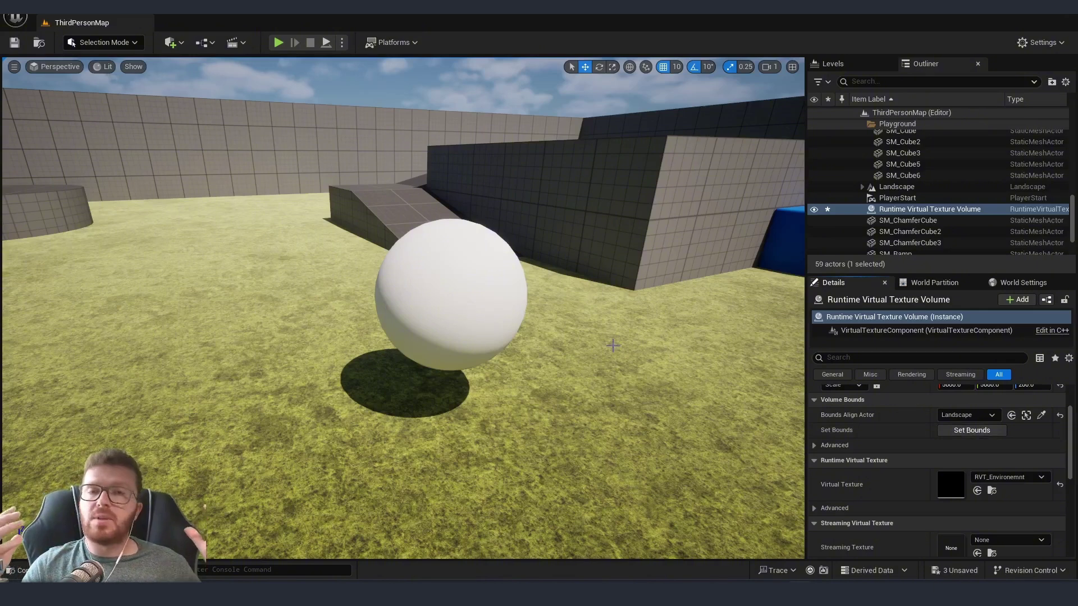
right_drag(508, 345, 508, 338)
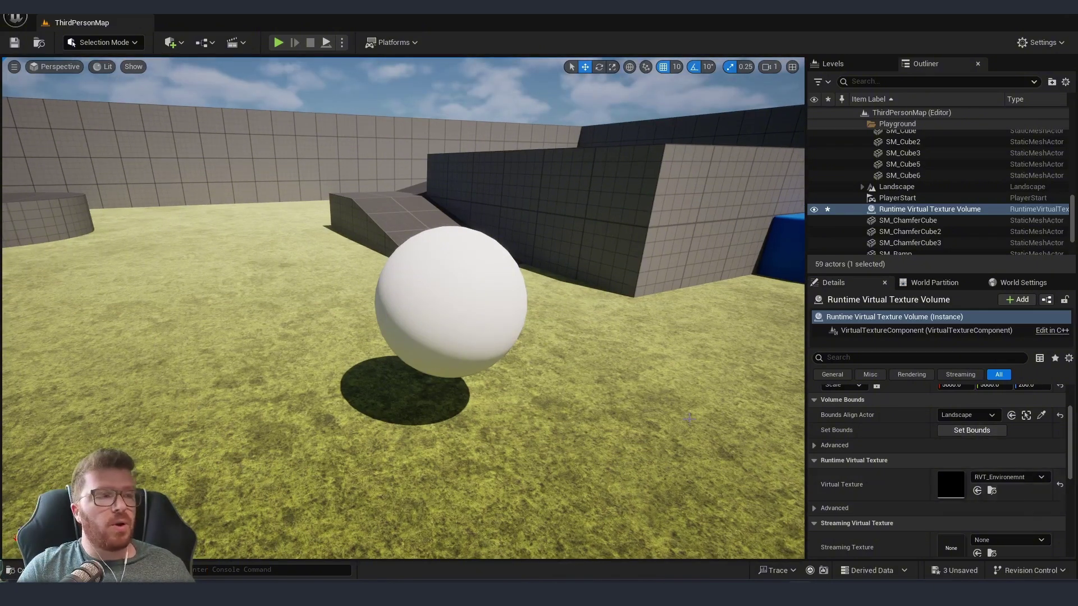
- Add a second Runtime Virtual Texture Volume to the level and move it onto the ground beside the sphere
click(173, 42)
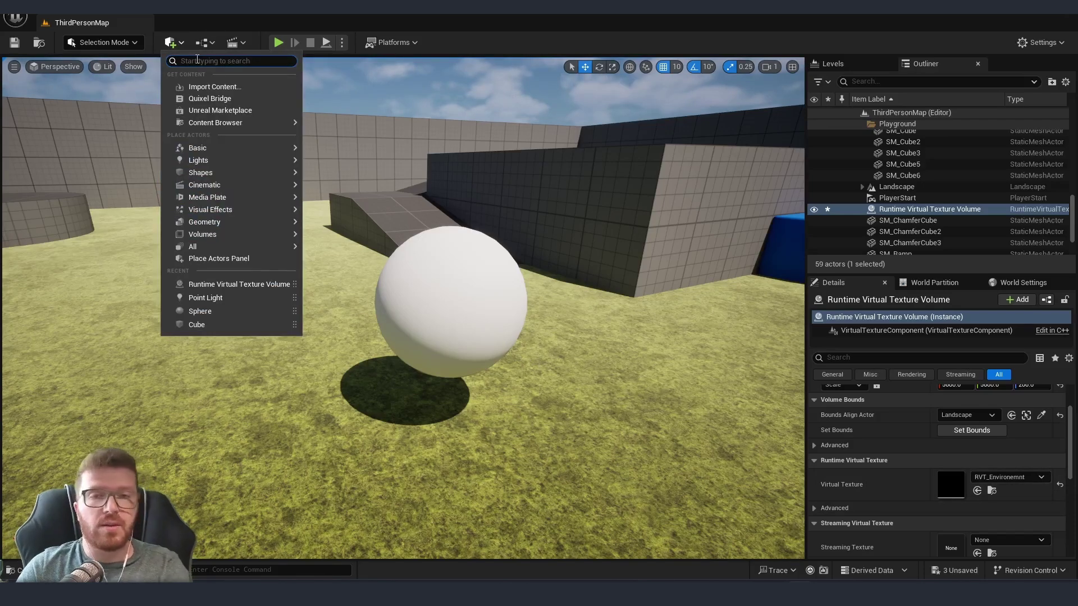
click(205, 73)
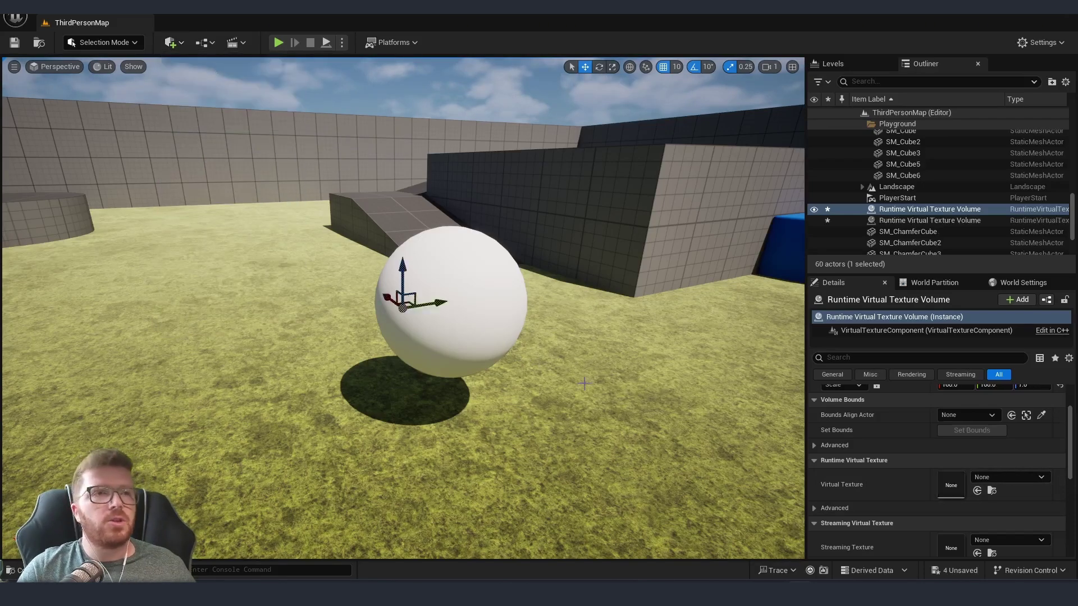
drag(388, 297, 487, 358)
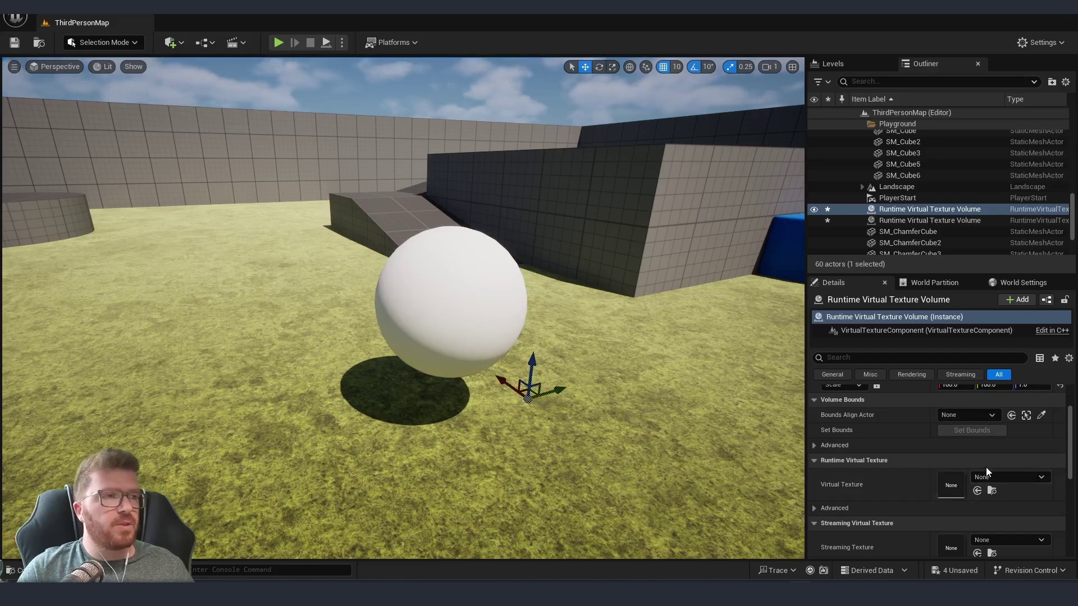
- Align the second volume's bounds to Landscape, assign RVT_Height as its virtual texture and apply the bounds
click(979, 416)
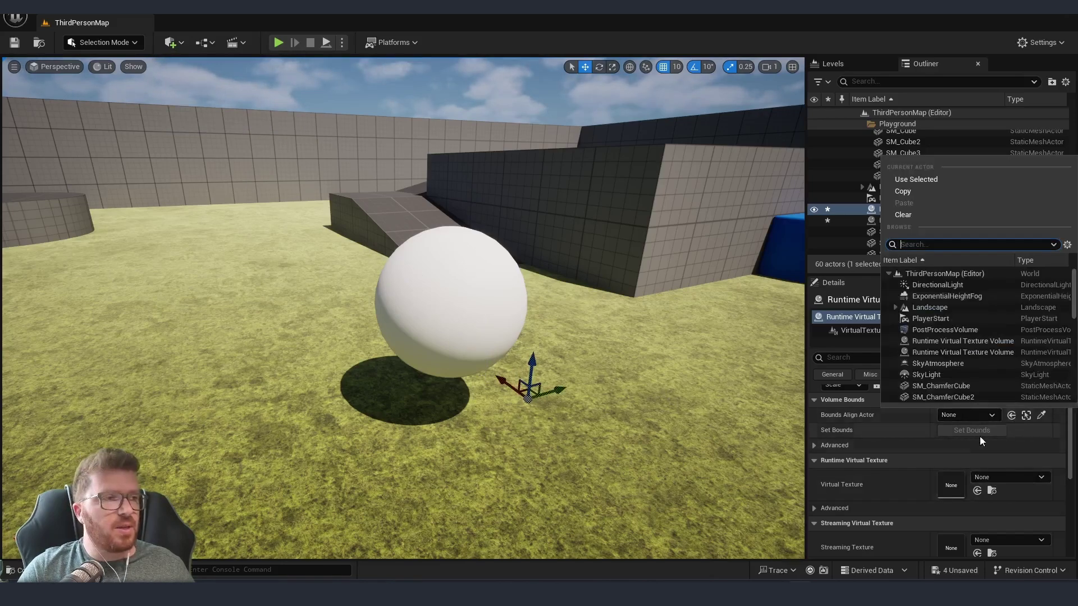
click(935, 308)
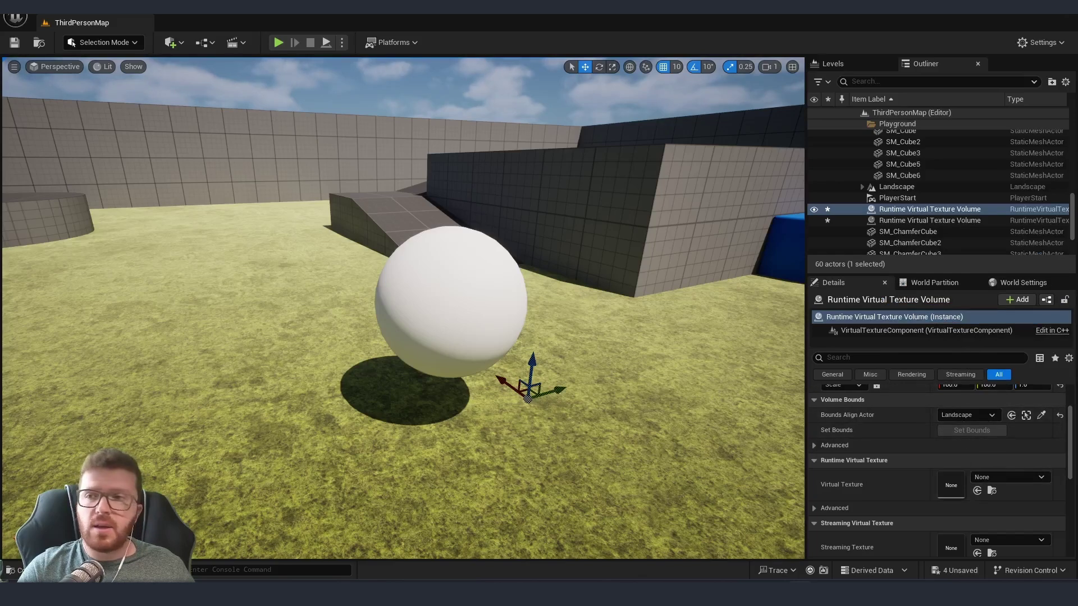
click(1002, 477)
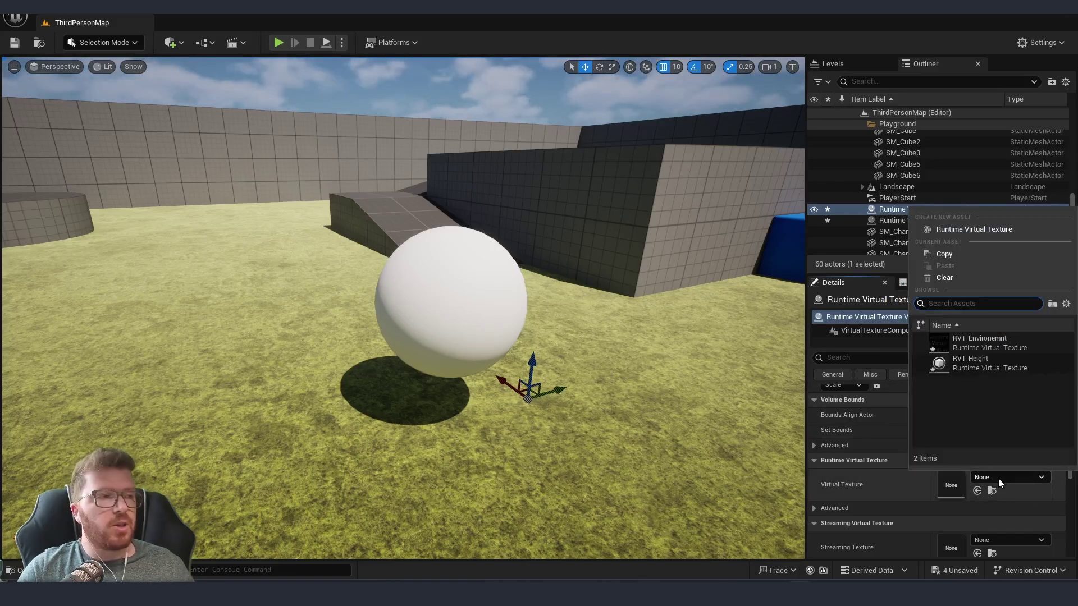
click(978, 366)
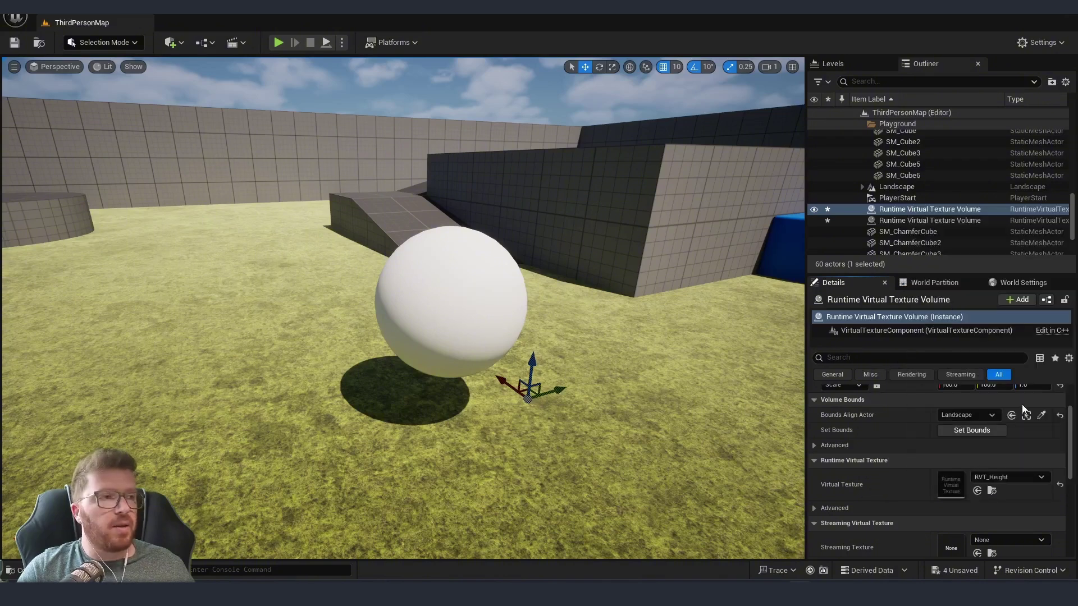
click(978, 433)
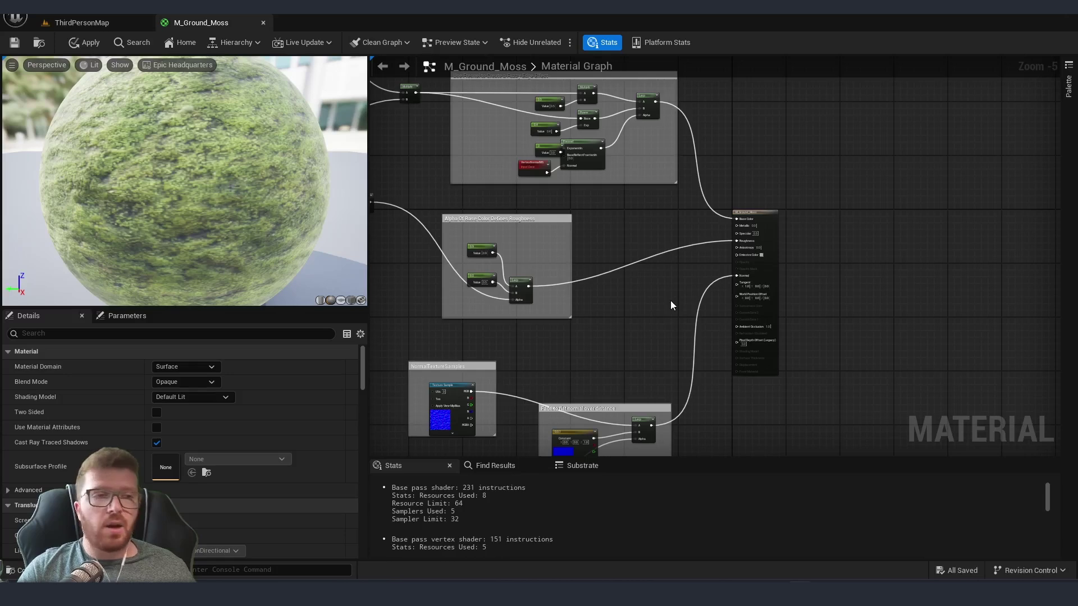
- Move the result node of M_Ground_Moss farther from the other nodes to free space in the graph
right_drag(708, 260, 692, 271)
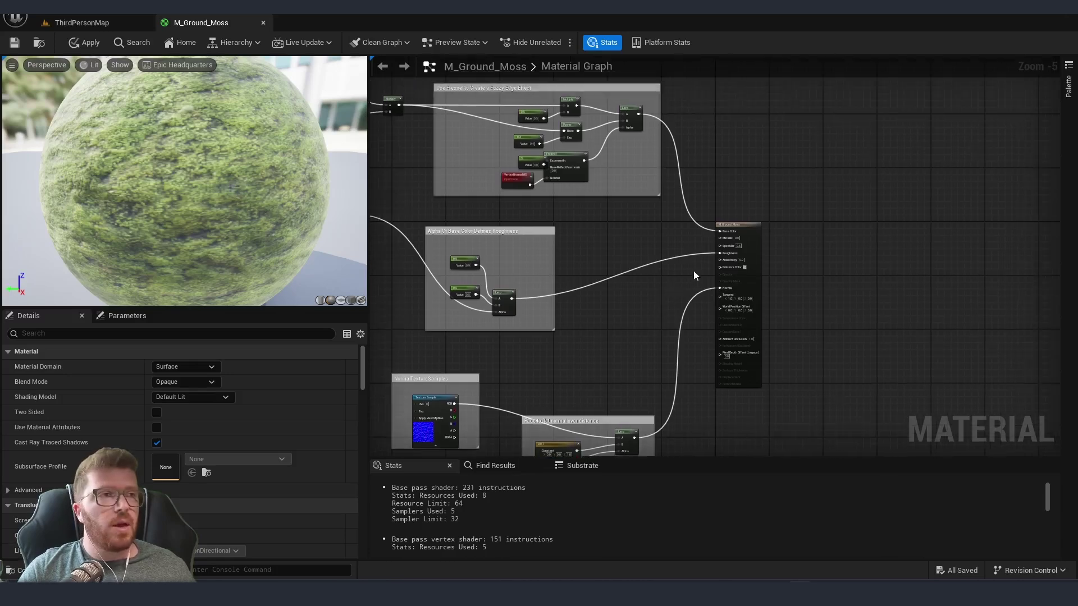
scroll(722, 244, up, 1)
drag(758, 220, 852, 225)
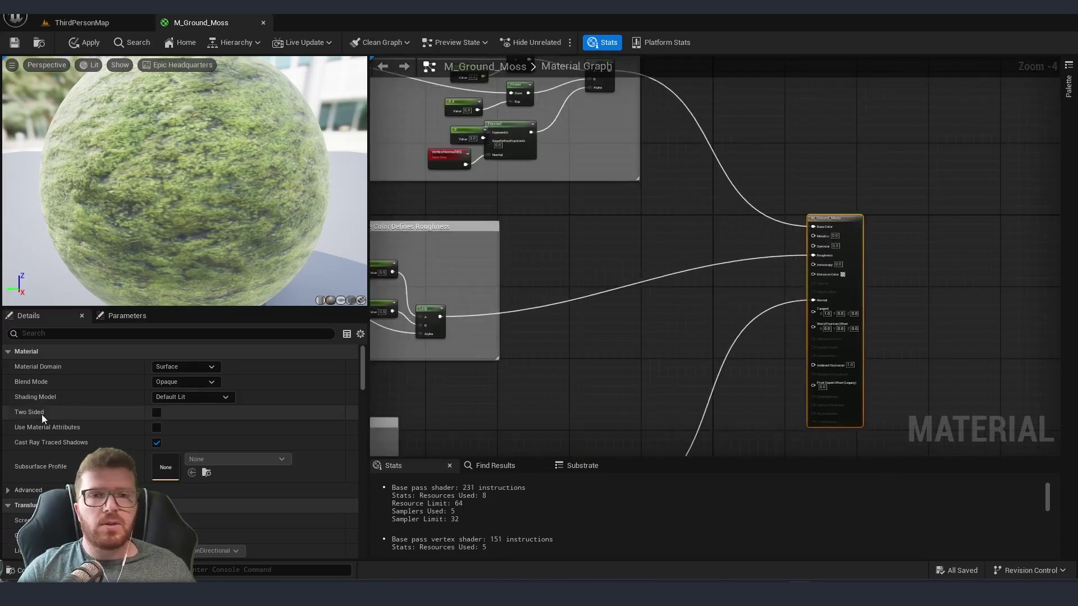
click(678, 312)
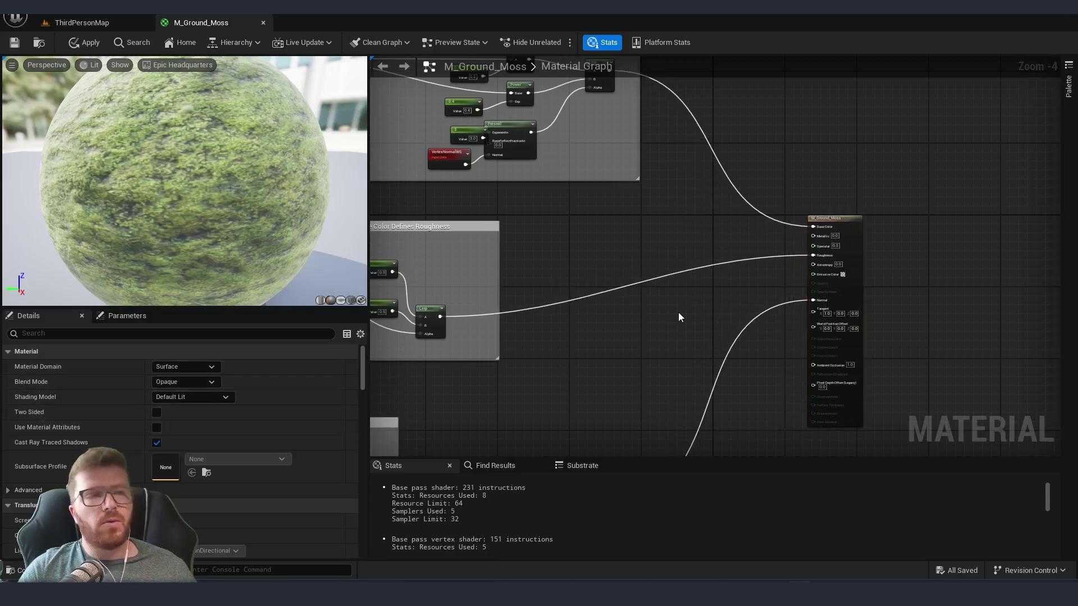
- Add a MakeMaterialAttributes node and place it between the comment groups and the result node
right_drag(678, 312, 658, 275)
right_click(657, 272)
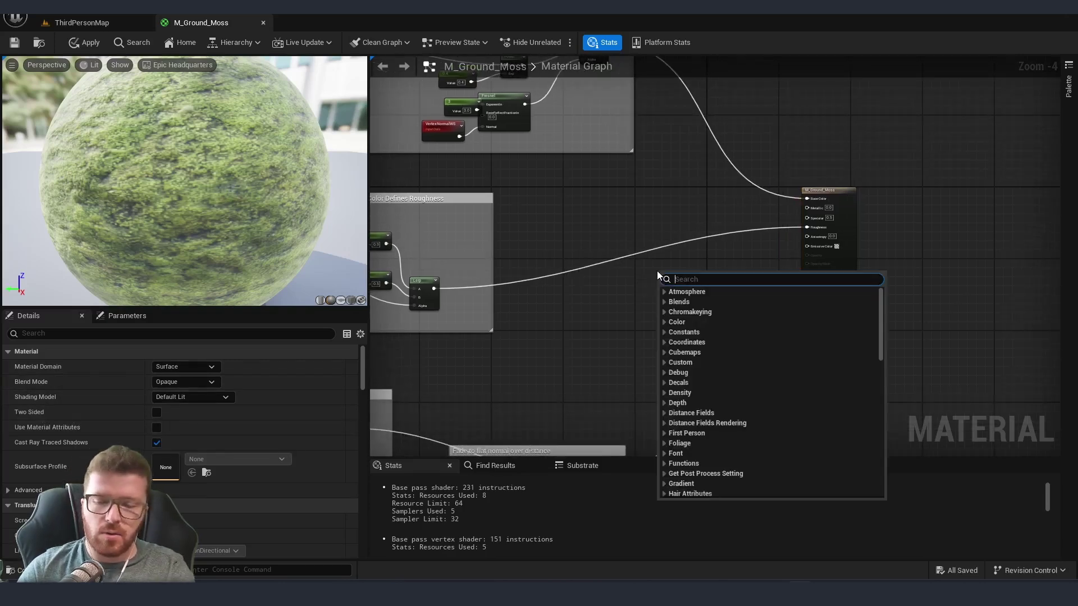
text(attri)
key(Down)
key(Down)
key(Down)
key(Down)
key(Down)
key(Return)
drag(692, 277, 719, 197)
- Connect the existing base color, roughness and normal outputs to the matching inputs of MakeMaterialAttributes
right_drag(650, 205, 676, 273)
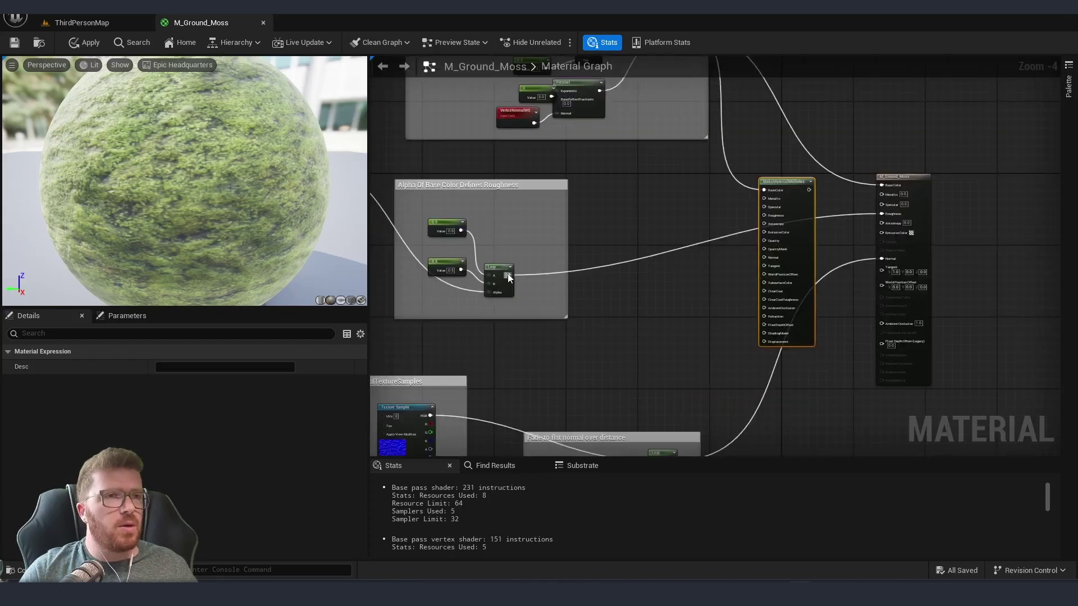
drag(508, 274, 763, 215)
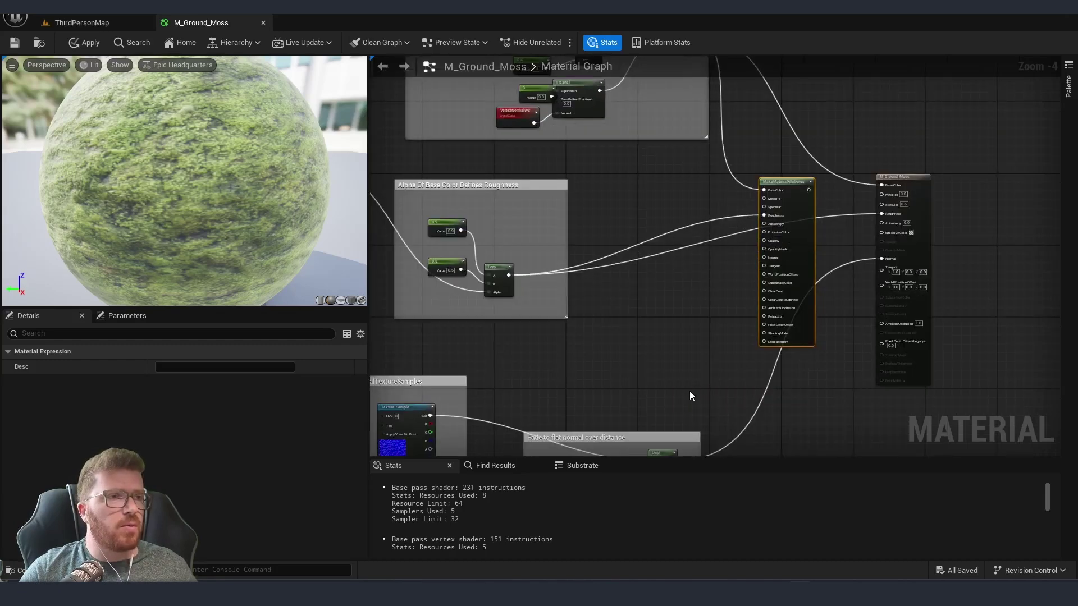
right_drag(690, 390, 648, 335)
drag(634, 396, 726, 195)
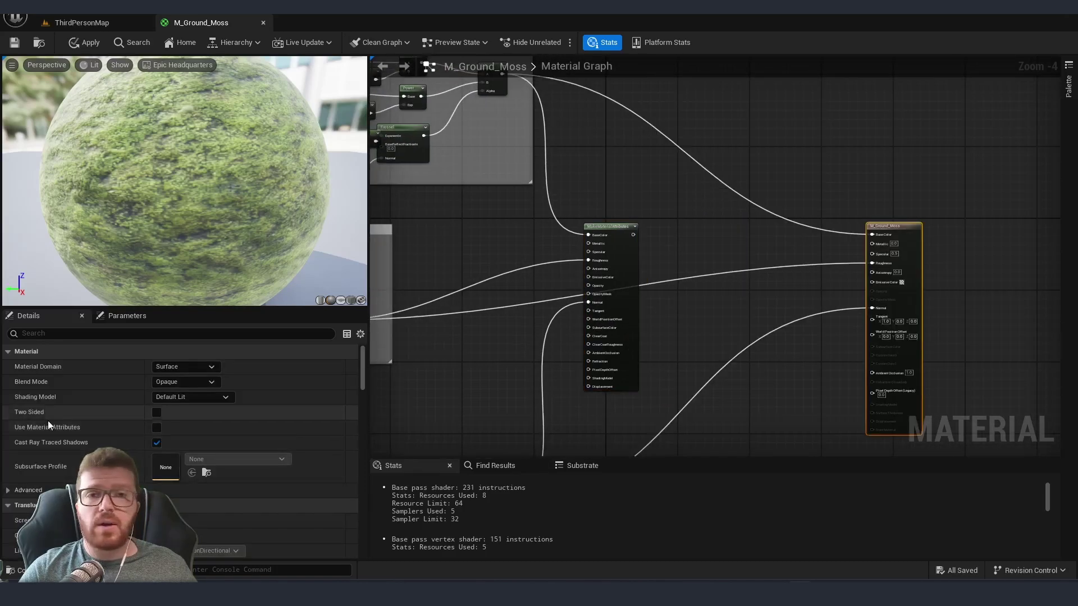
- Enable Use Material Attributes for the material and connect MakeMaterialAttributes to the result node's Material Attributes input
click(157, 427)
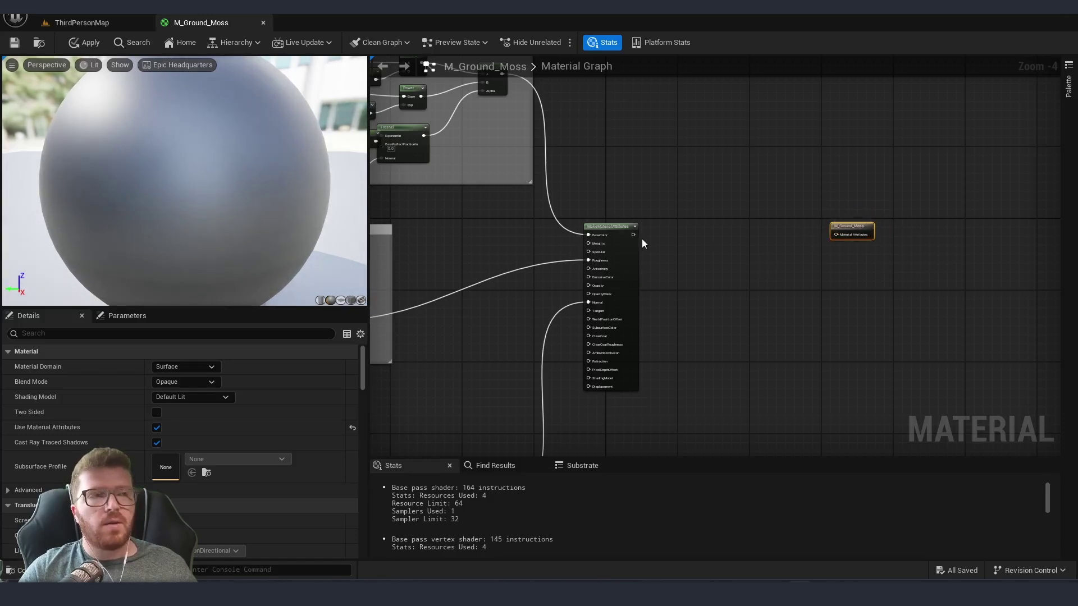
drag(633, 234, 836, 235)
- Add a GetMaterialAttributes node fed by the output of MakeMaterialAttributes
scroll(569, 178, up, 1)
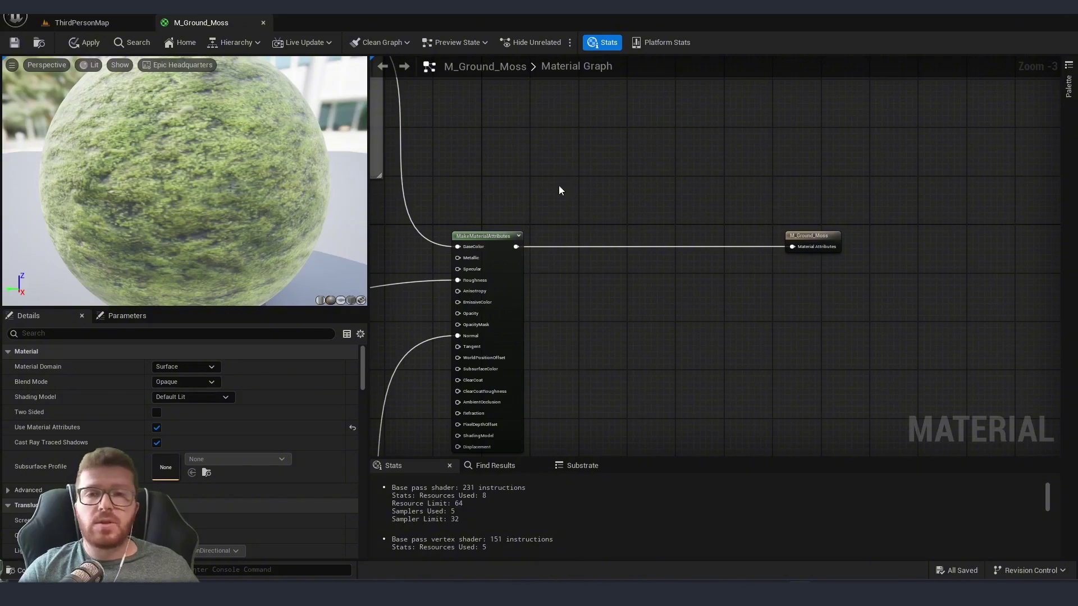
drag(516, 247, 559, 202)
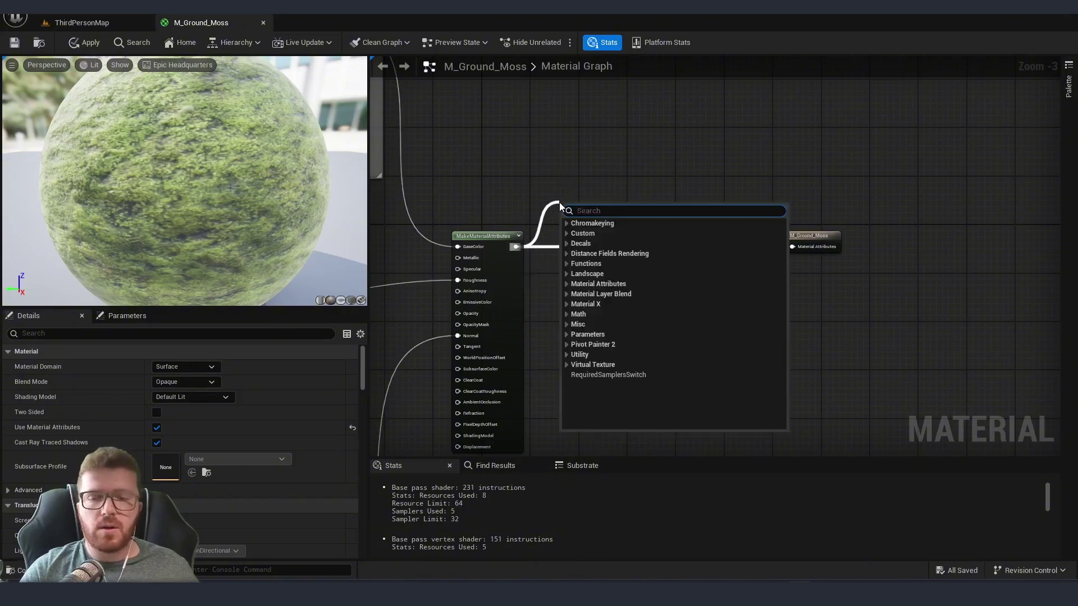
text(get)
key(Return)
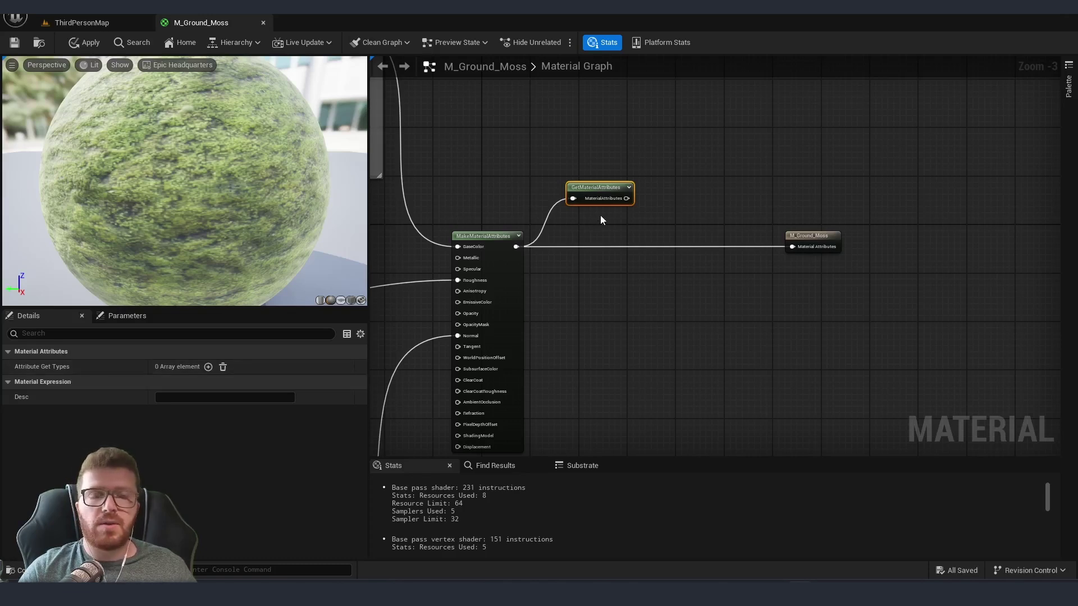
- Give GetMaterialAttributes five attribute outputs: BaseColor, Metallic, Specular, Roughness and Normal
click(207, 368)
scroll(568, 202, up, 3)
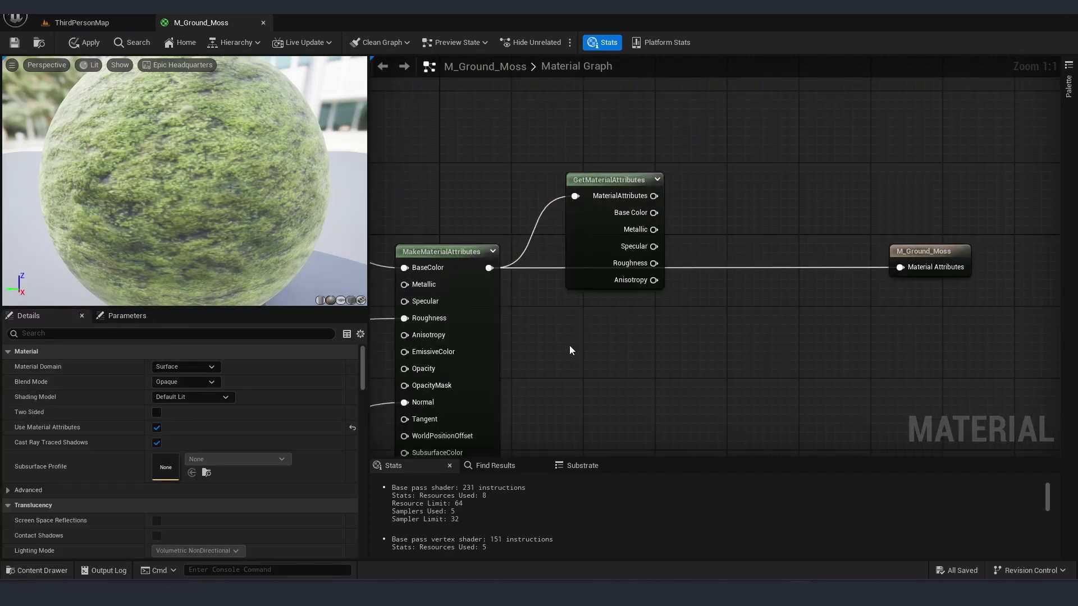
click(596, 227)
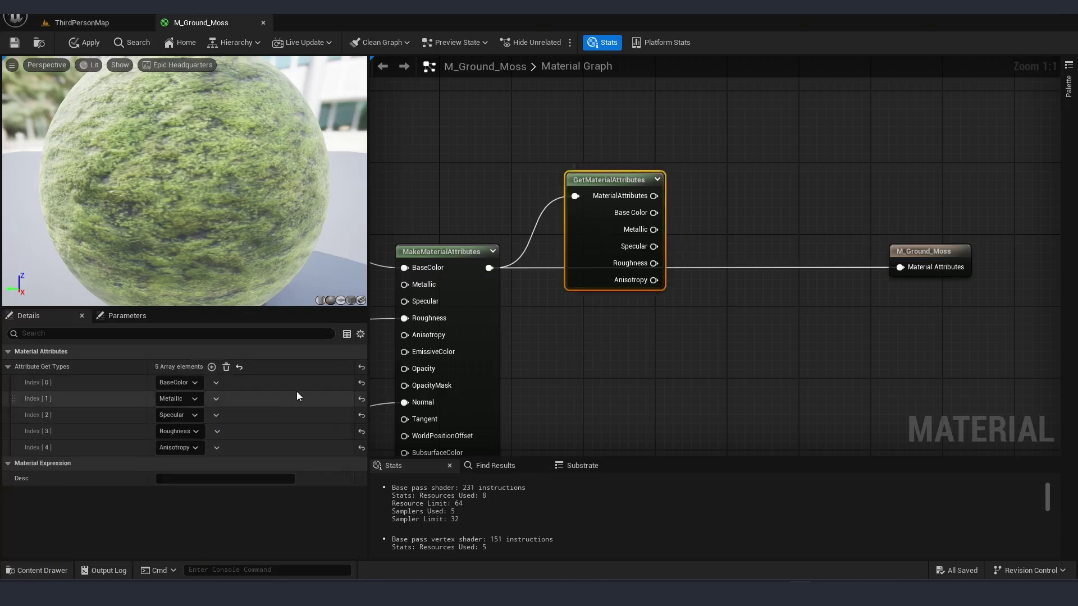
click(188, 449)
- Add a Runtime Virtual Texture Output node with its BaseColor fed from the Base Color output of GetMaterialAttributes
right_drag(605, 345, 448, 320)
drag(496, 188, 588, 166)
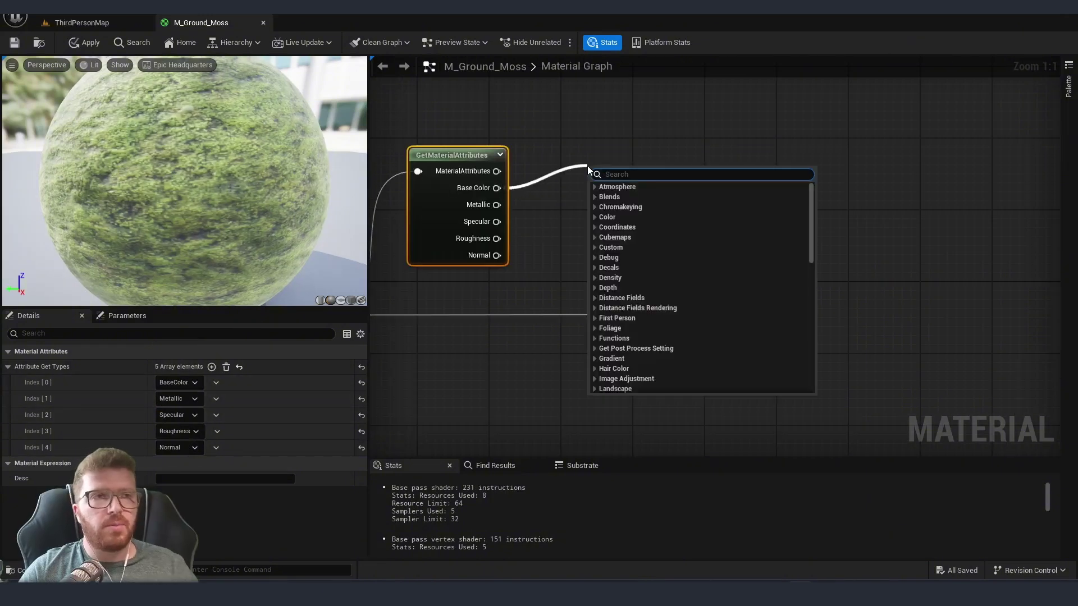
text(runt)
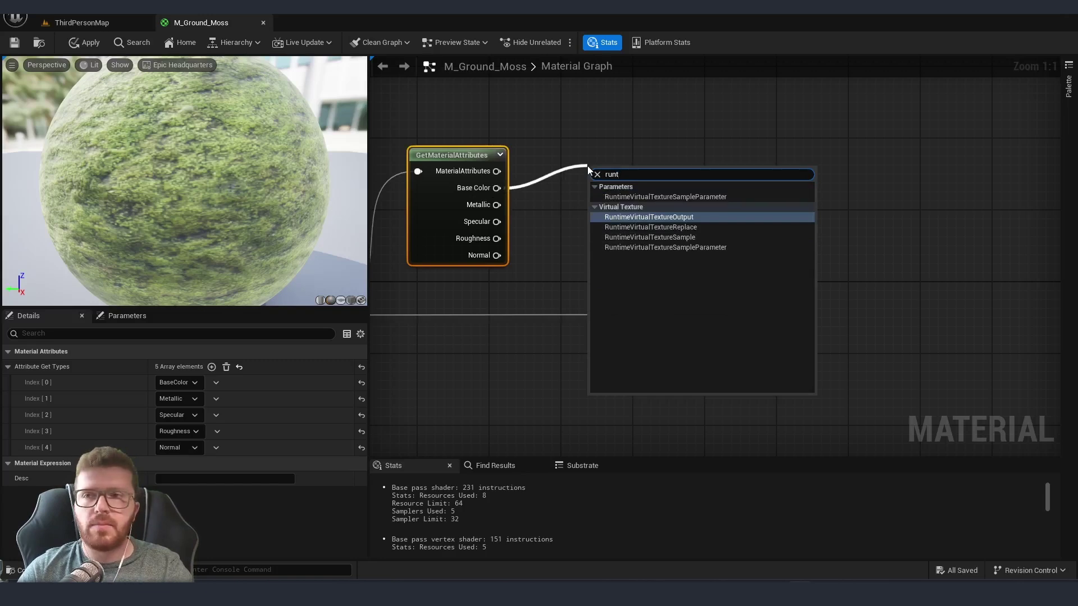
key(Return)
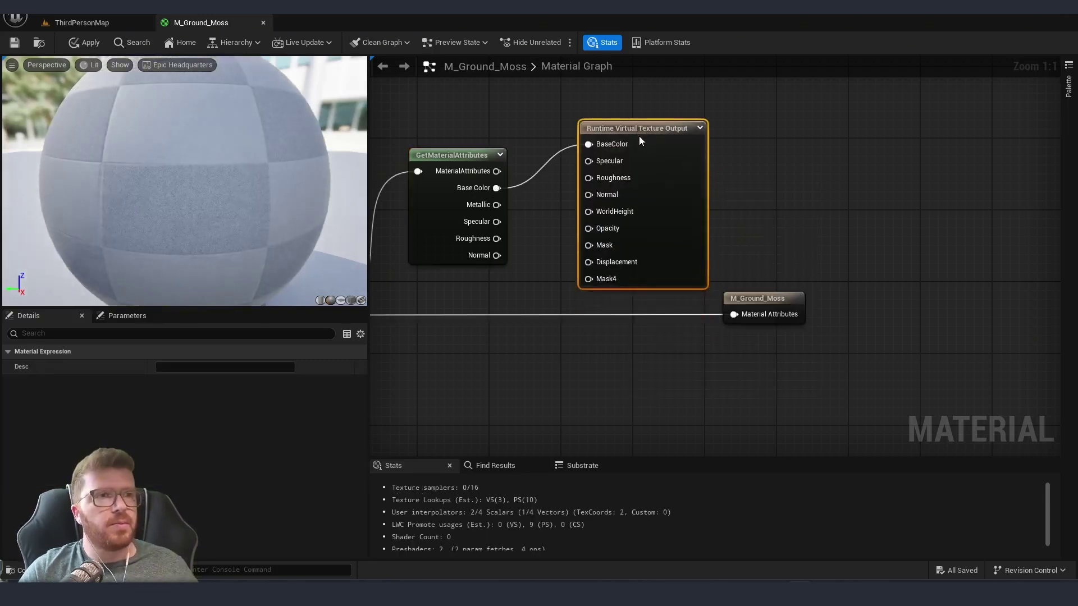
drag(639, 136, 631, 127)
- Connect Specular and Roughness from GetMaterialAttributes to the Runtime Virtual Texture Output node and move that node farther away
drag(618, 247, 645, 247)
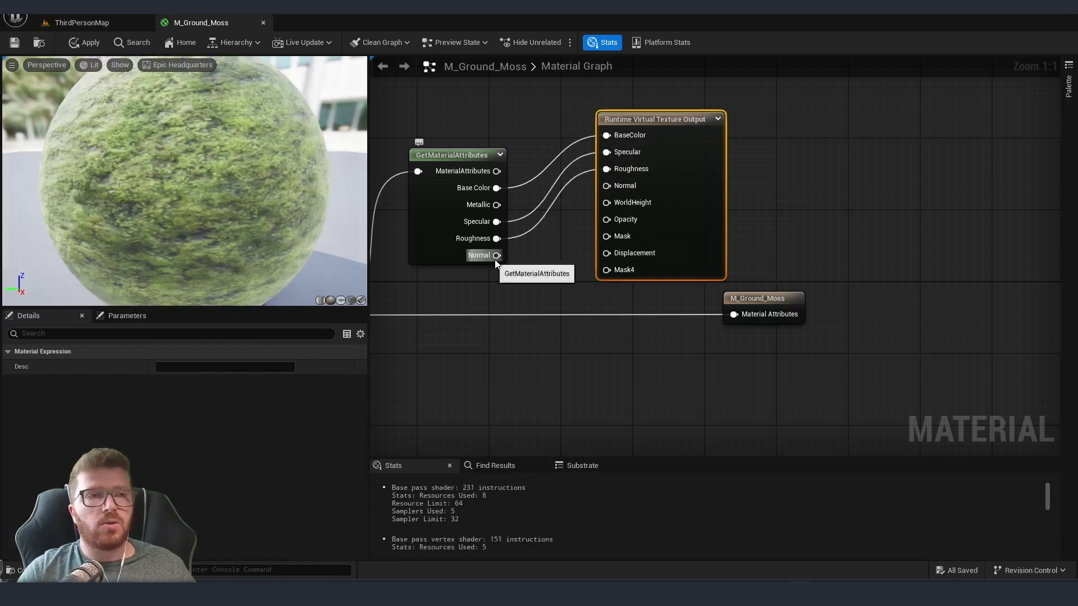
drag(664, 137, 697, 125)
click(531, 271)
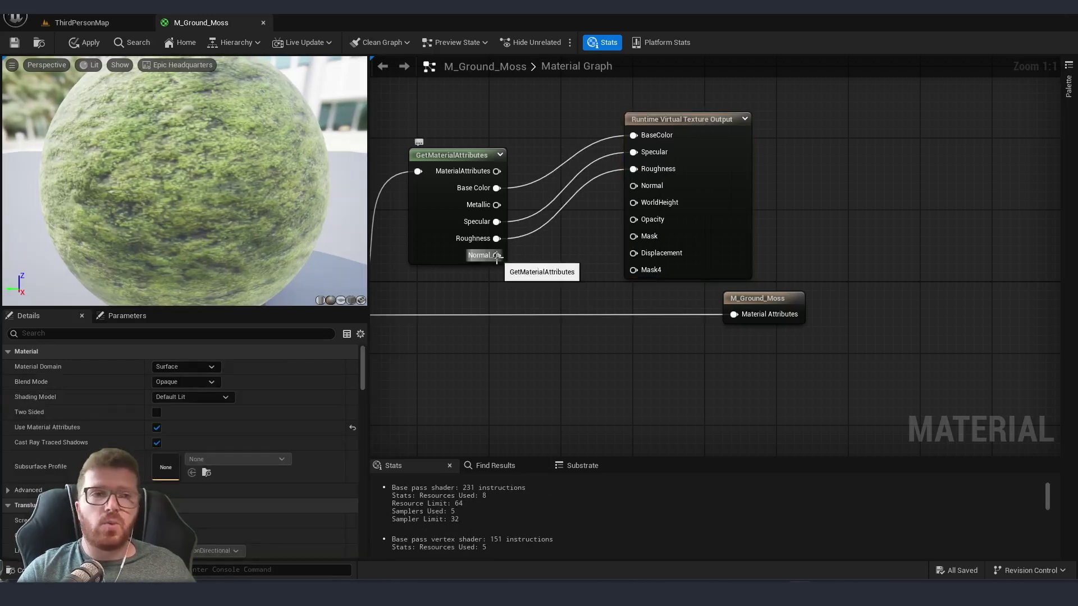
- Add a Transform vector node fed by the Normal output of GetMaterialAttributes
drag(497, 256, 517, 279)
text(tra)
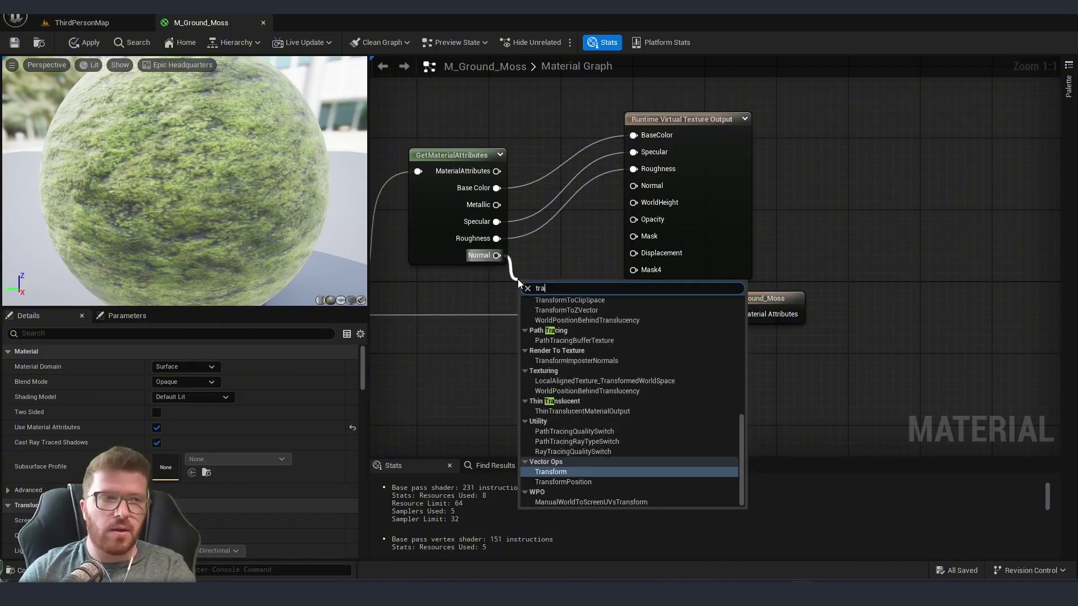
text(nsfor)
key(Return)
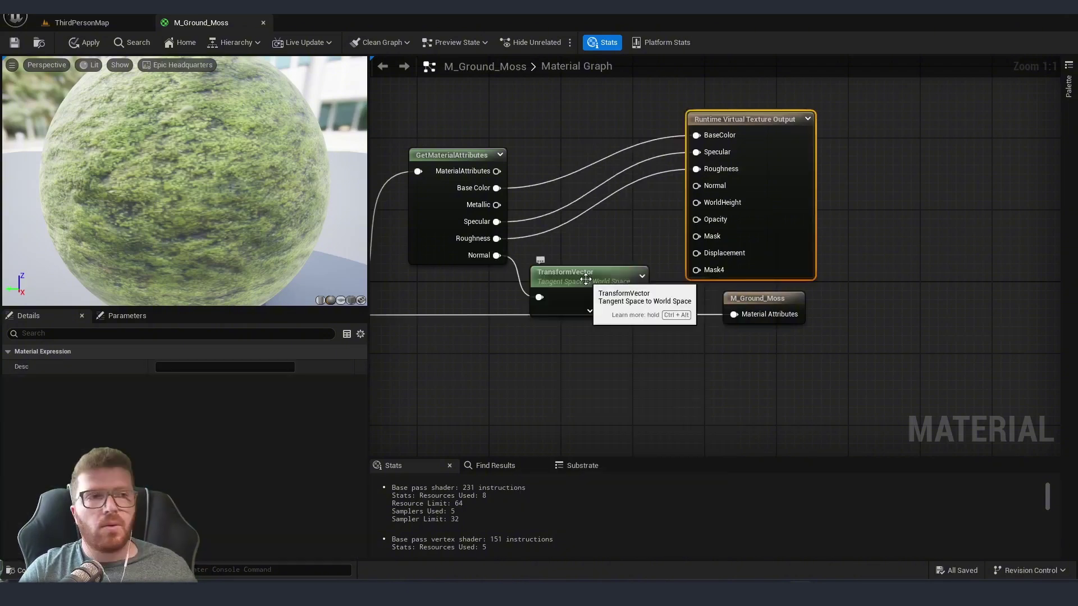
- Keep the transform at Tangent Space to World Space and connect it to the Normal input of the Runtime Virtual Texture Output
click(562, 279)
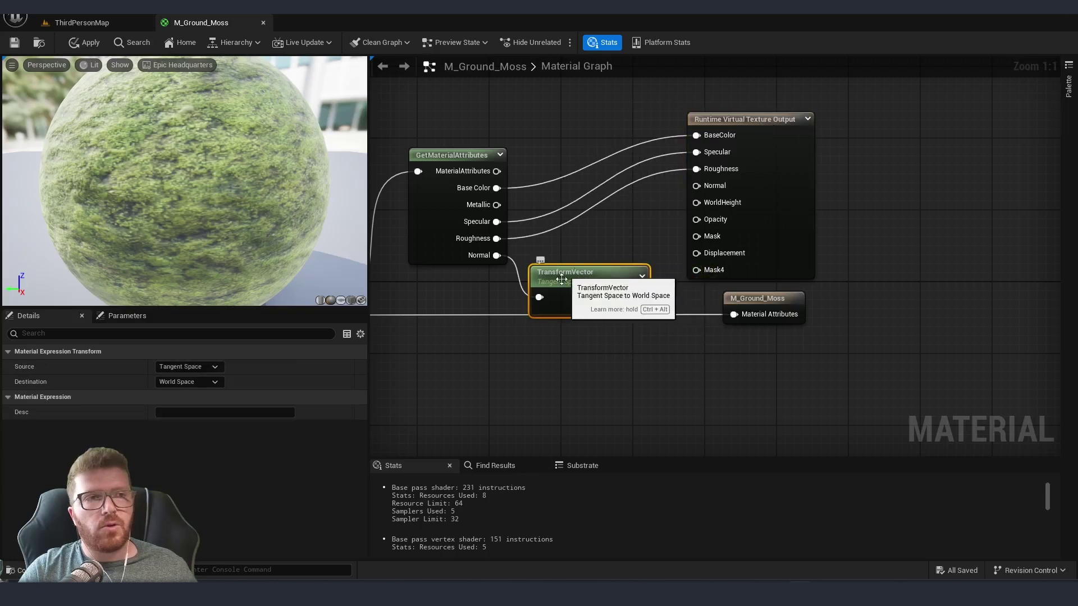
click(202, 382)
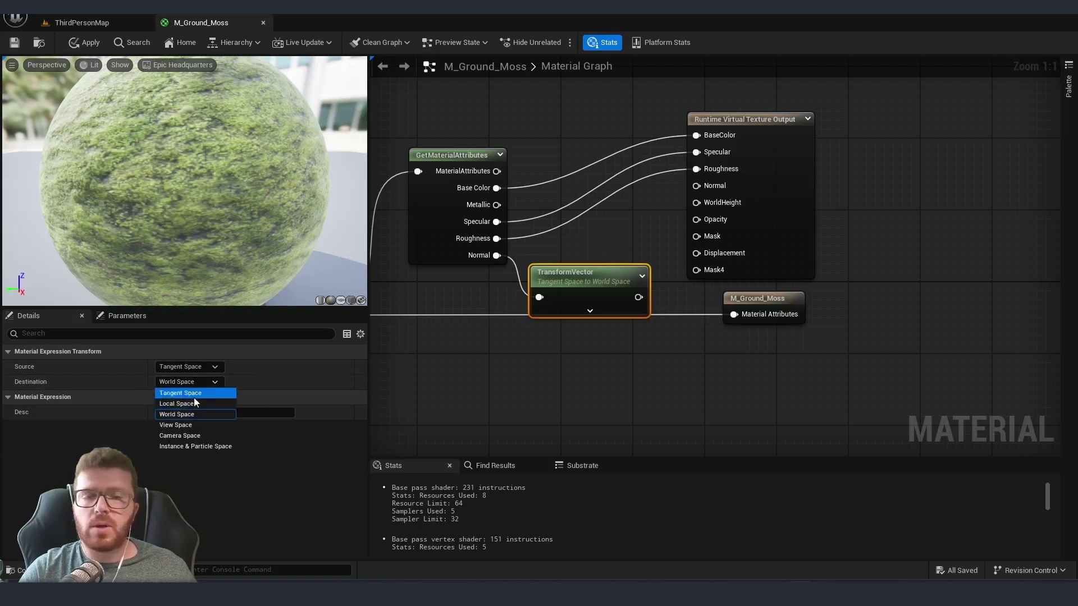
click(208, 383)
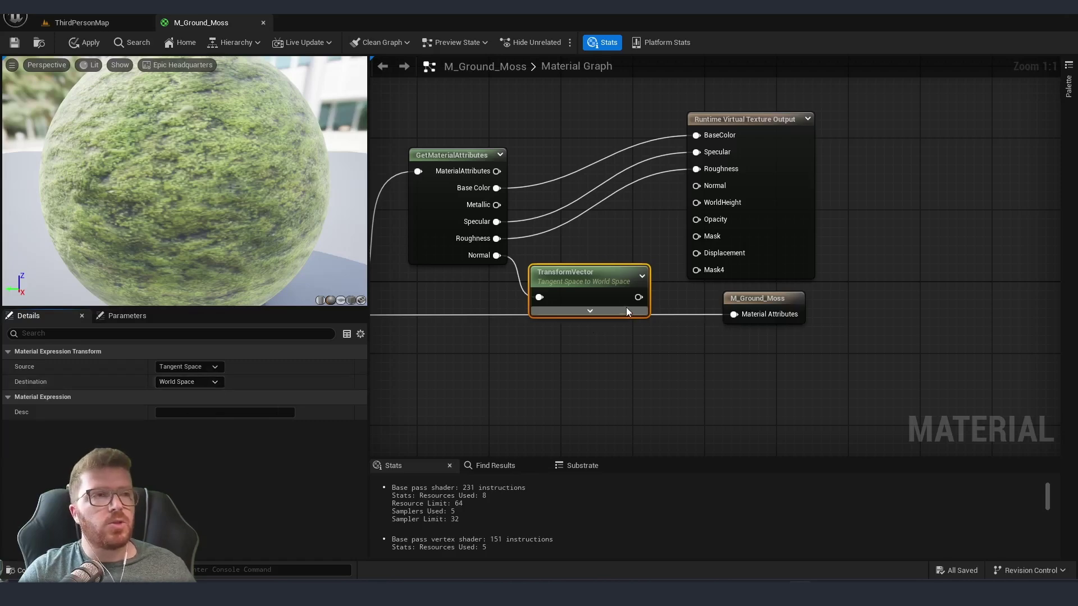
drag(638, 297, 698, 185)
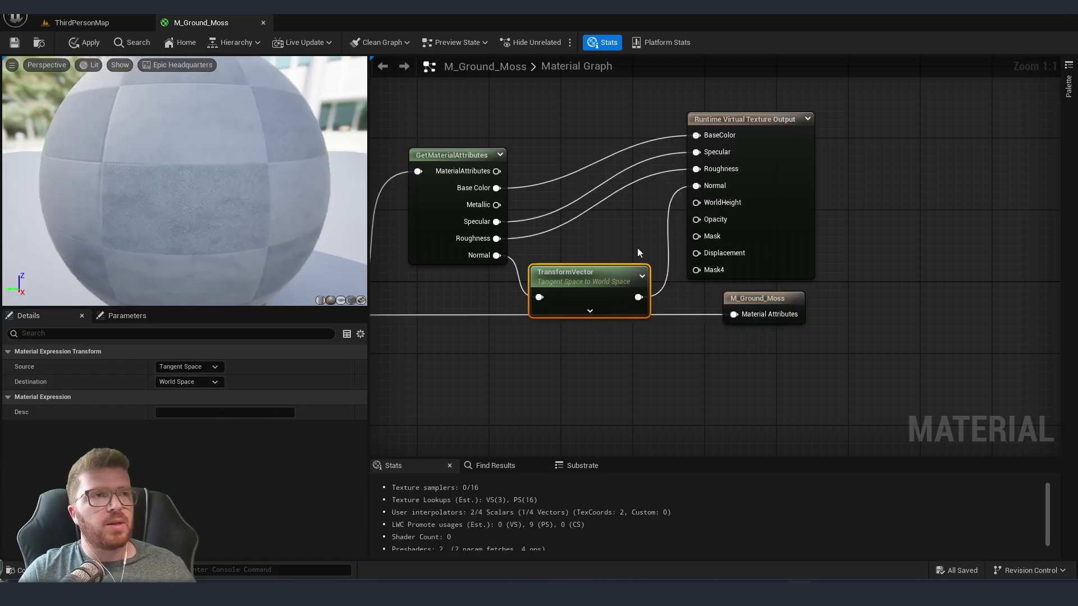
drag(602, 276, 606, 266)
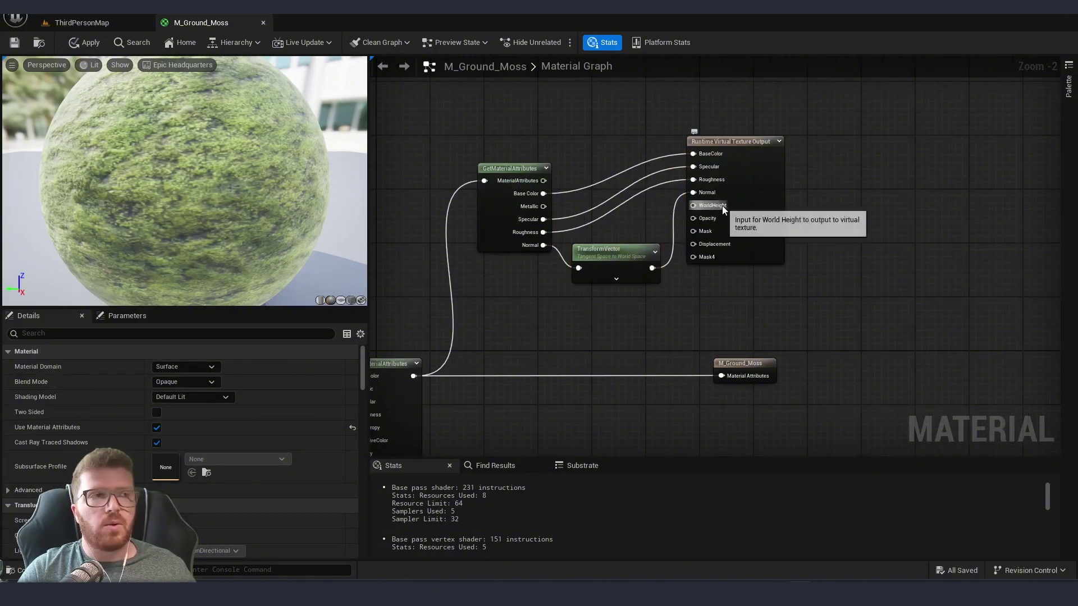
- Add a WorldPosition node below the TransformVector node
right_click(580, 302)
text(worl)
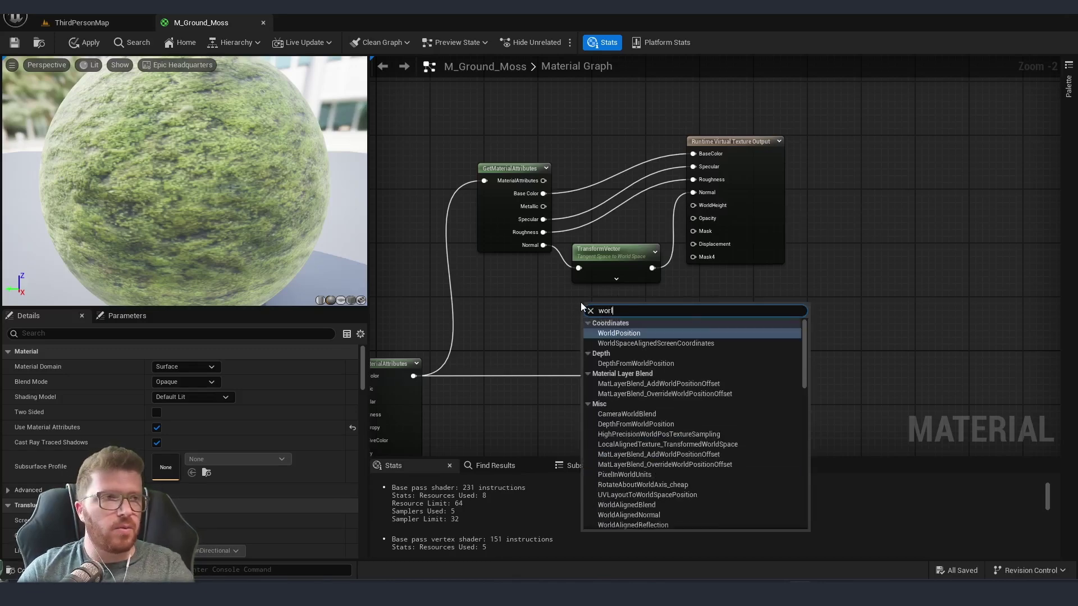
key(Return)
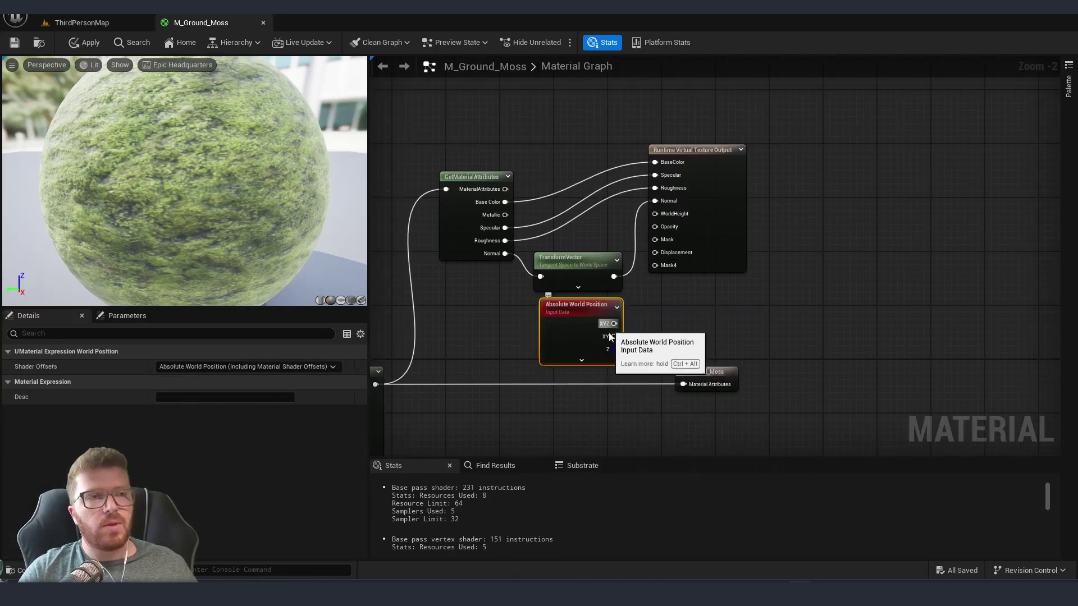
- Connect the Z output of Absolute World Position to WorldHeight on the Runtime Virtual Texture Output and save the material
drag(612, 355, 659, 214)
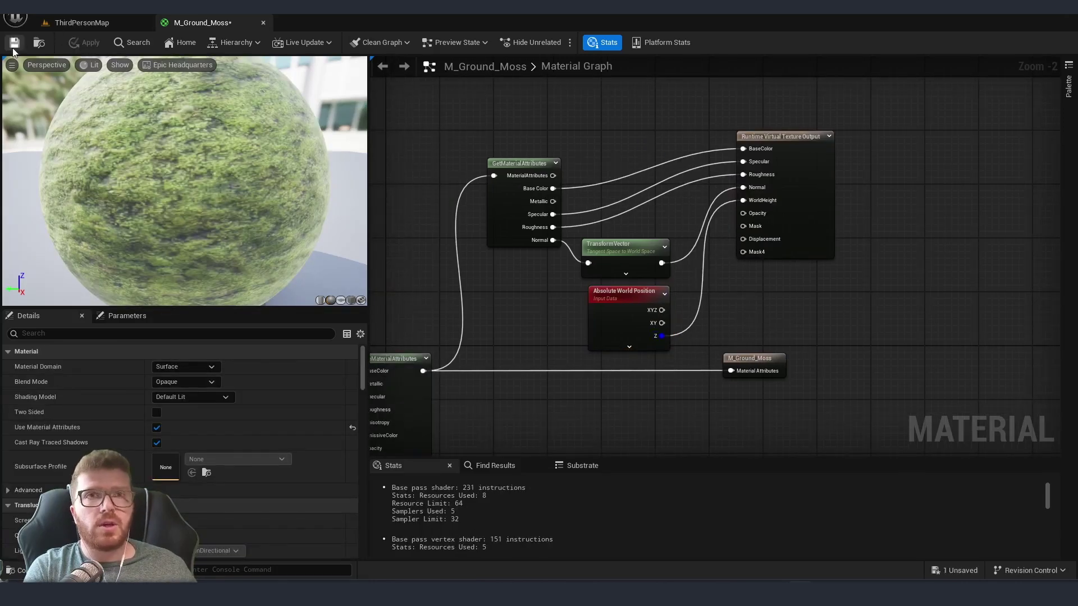
click(13, 45)
- Return to ThirdPersonMap and add two elements to the Landscape's Draw in Virtual Textures array
click(100, 26)
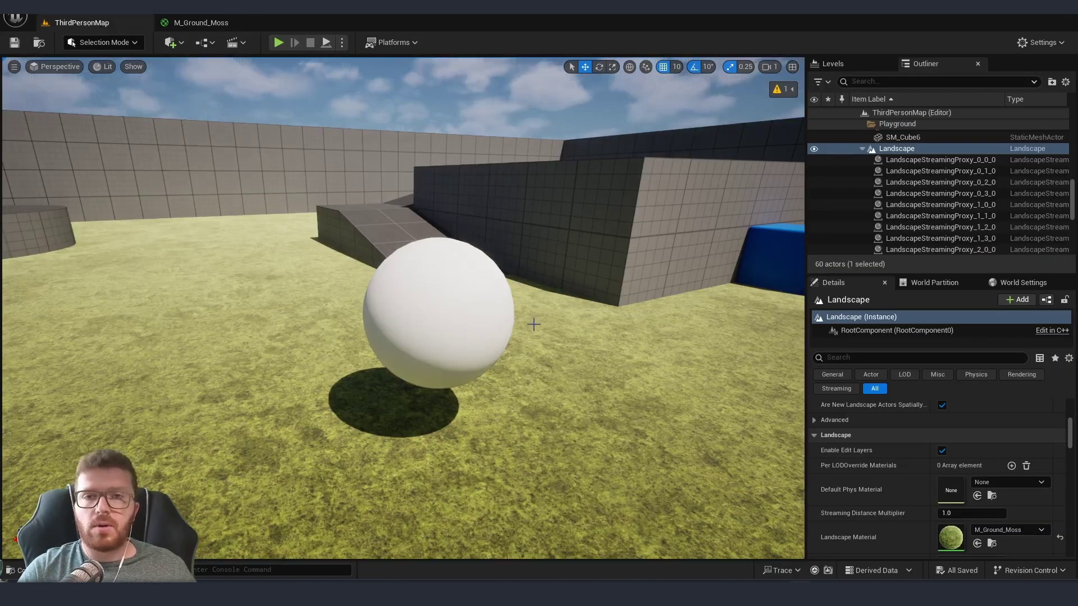
drag(938, 274, 938, 231)
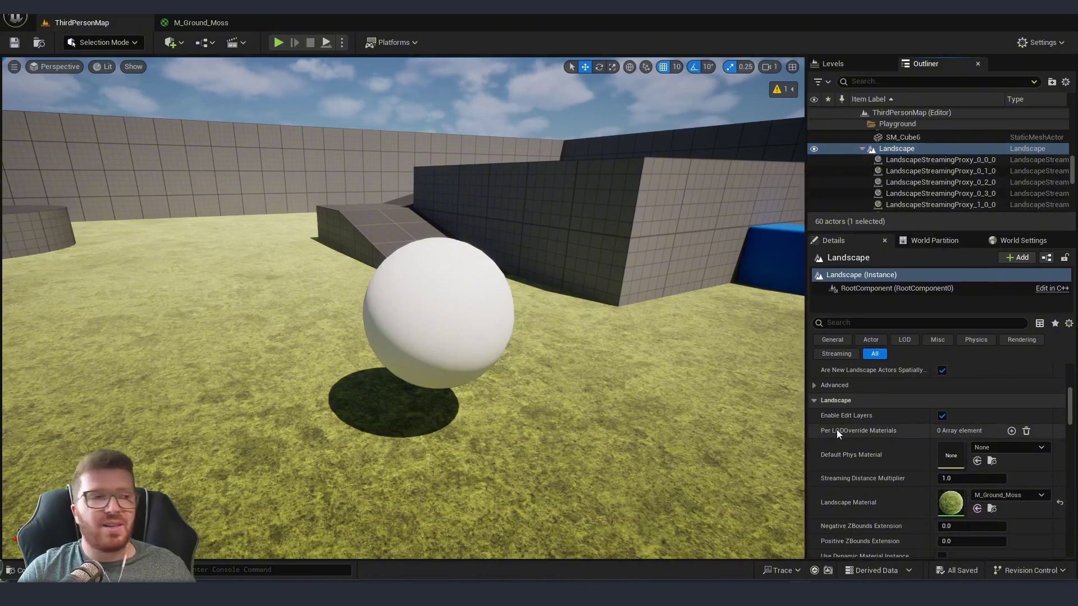
scroll(892, 415, down, 6)
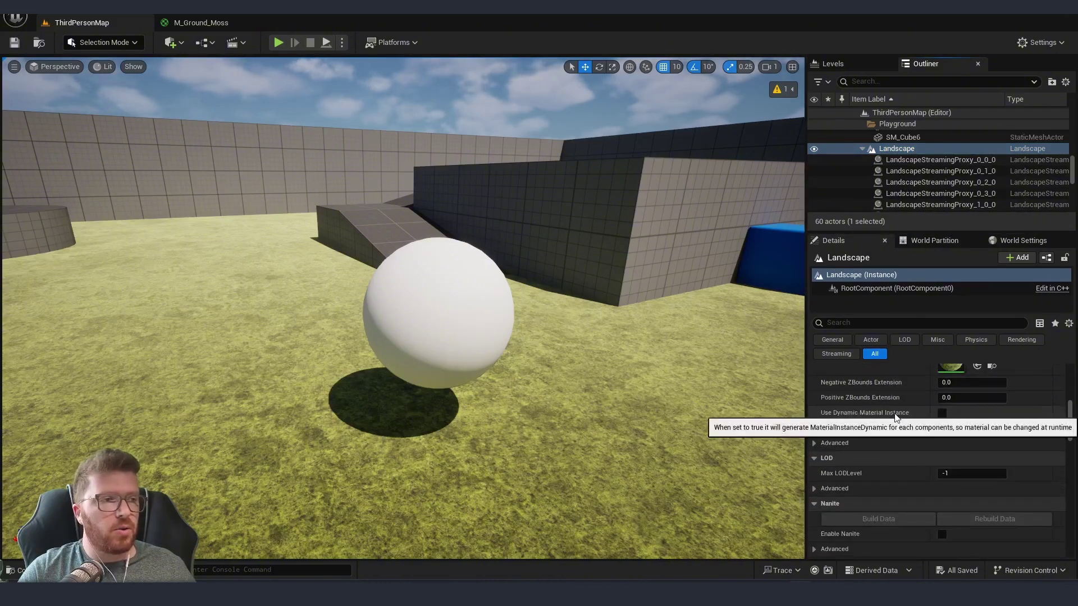
scroll(894, 413, down, 8)
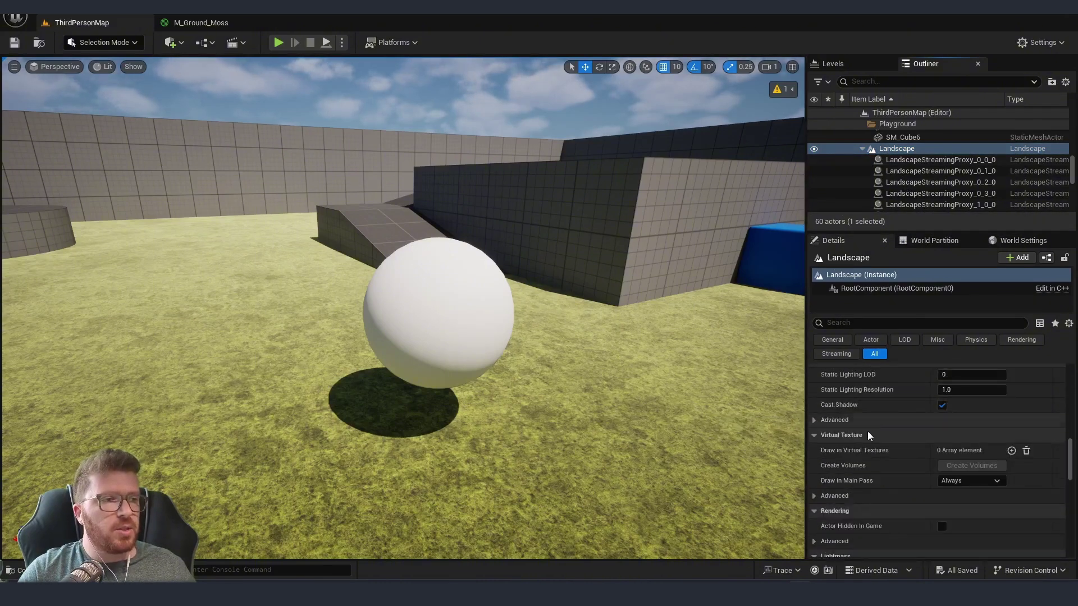
scroll(881, 447, down, 1)
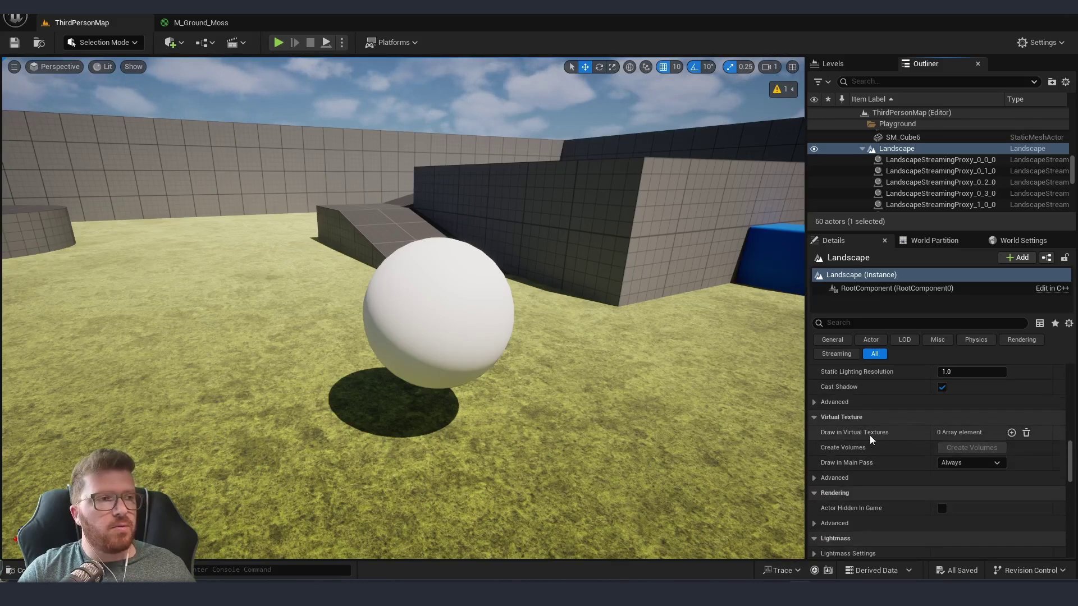
click(1011, 432)
click(1010, 435)
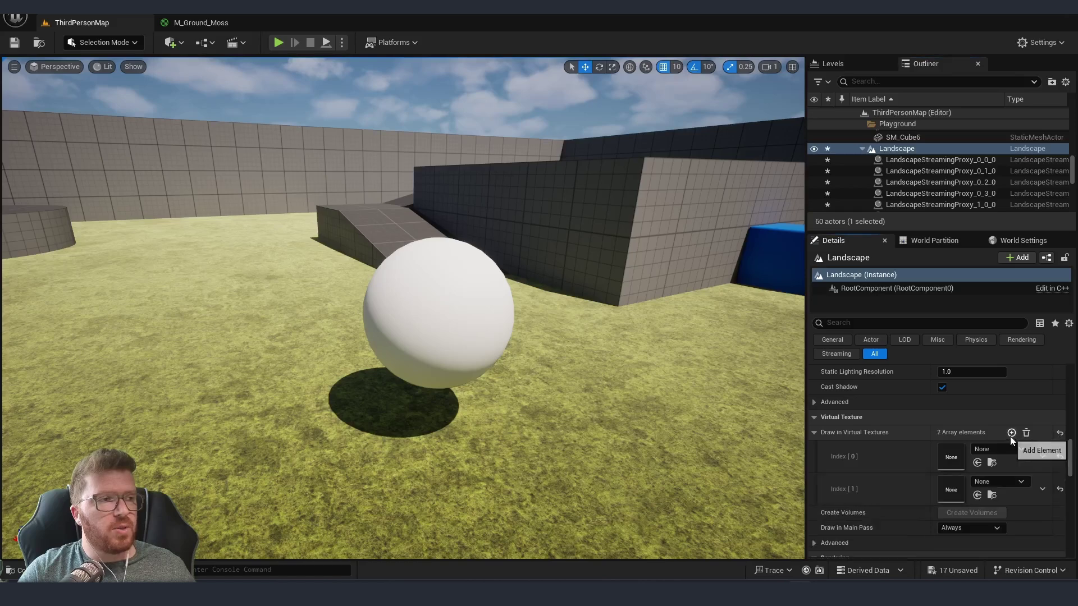
- Assign RVT_Environemnt to index 0 and RVT_Height to index 1 of the Landscape's Draw in Virtual Textures array
click(1002, 450)
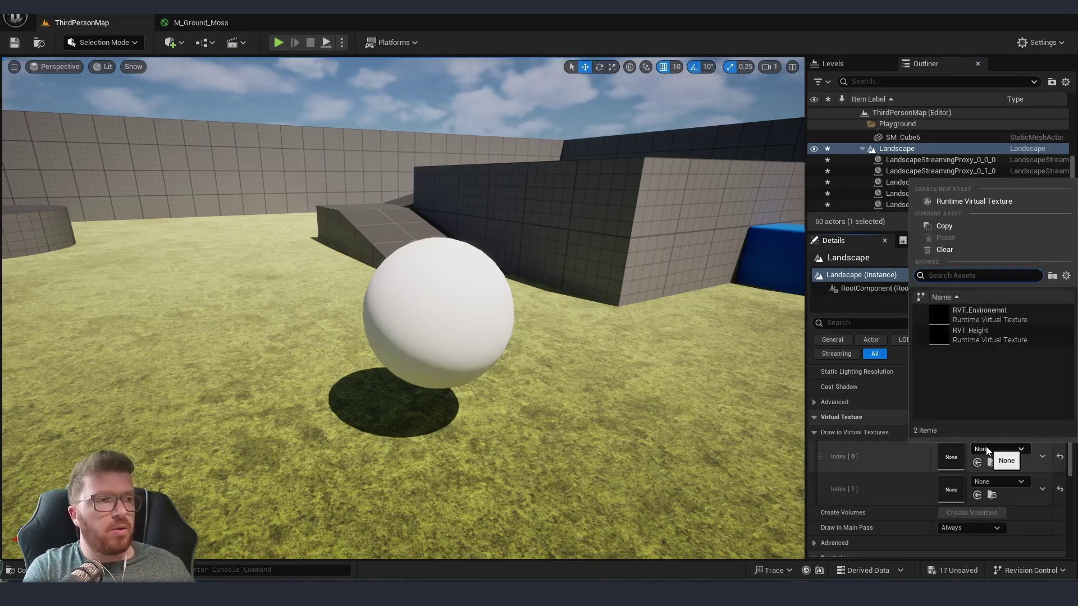
click(983, 315)
click(991, 481)
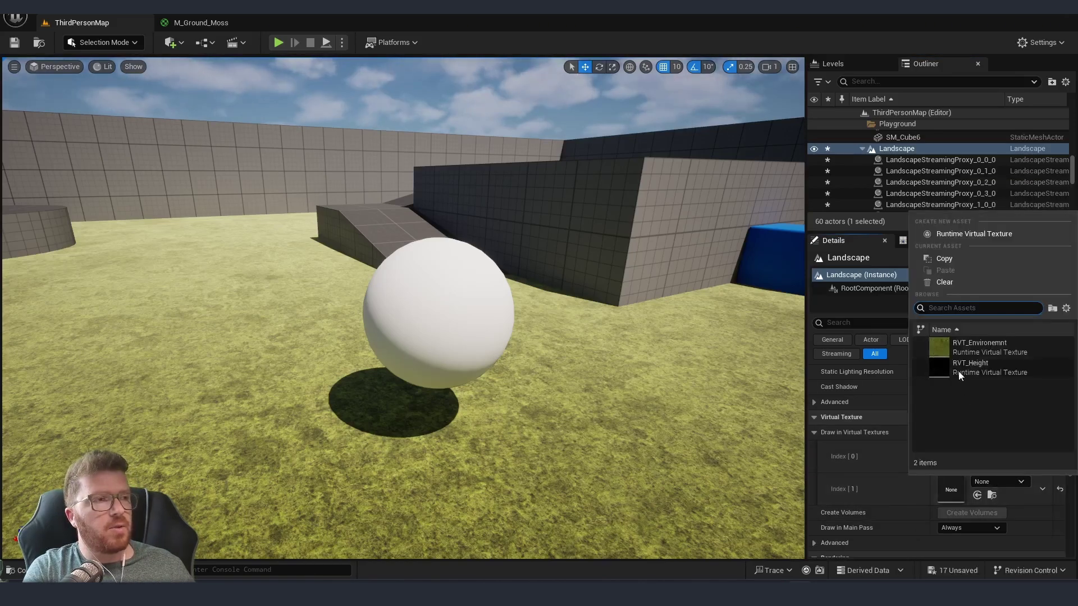
click(976, 369)
- Select the sphere, create a material named M_BlendOpaque in the StarterContent Materials folder and open it
right_drag(530, 318, 570, 318)
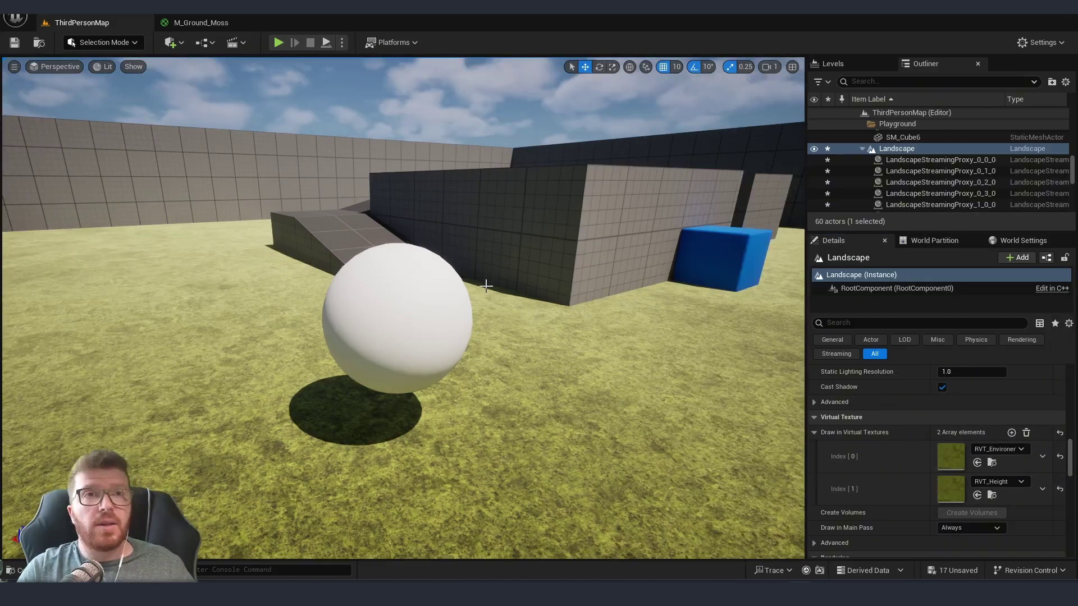
click(413, 291)
right_drag(409, 293, 505, 315)
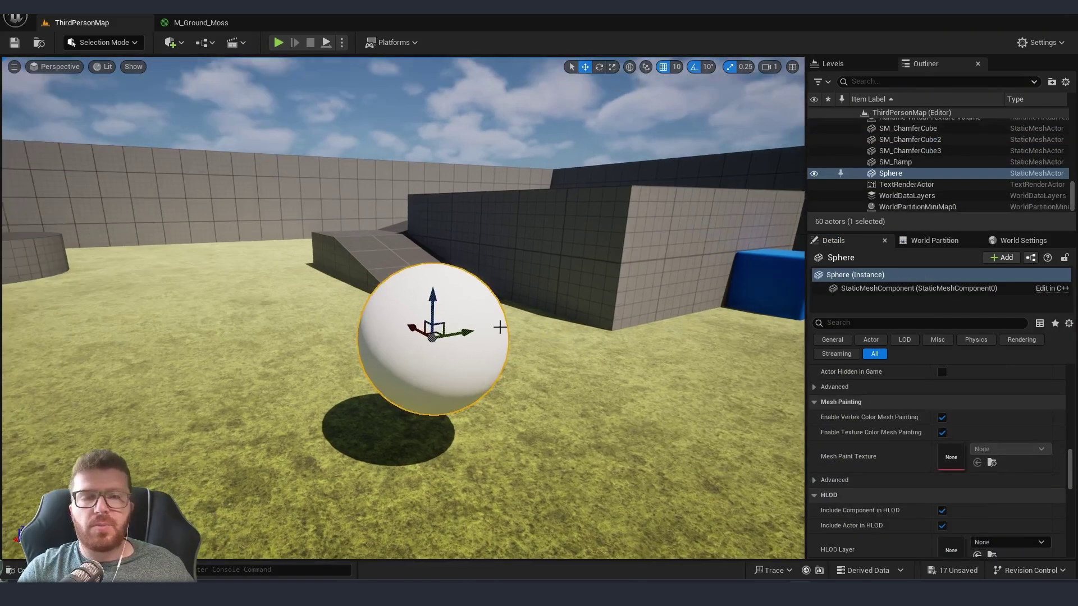
key(ctrl+space)
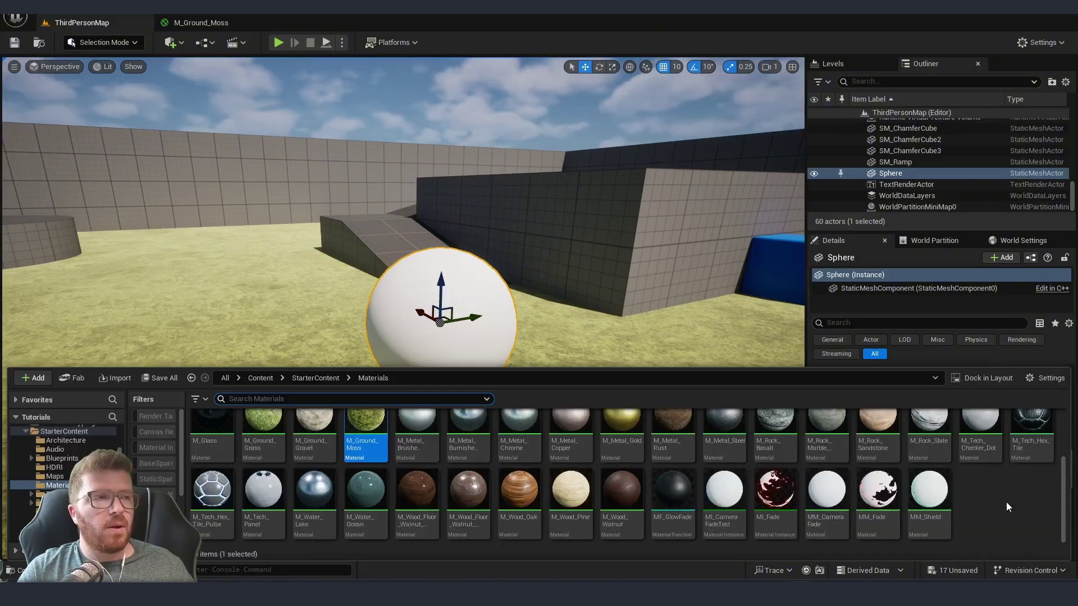
right_click(971, 489)
click(938, 202)
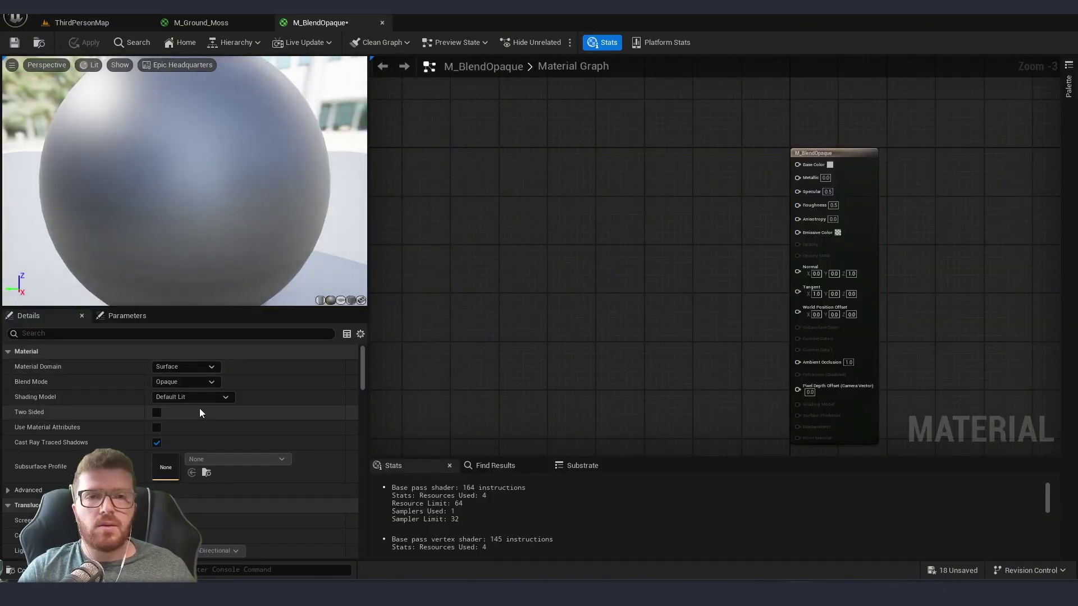
- Enable Use Material Attributes for M_BlendOpaque and add a MakeMaterialAttributes node before the material output
click(157, 428)
right_click(645, 188)
text(mate)
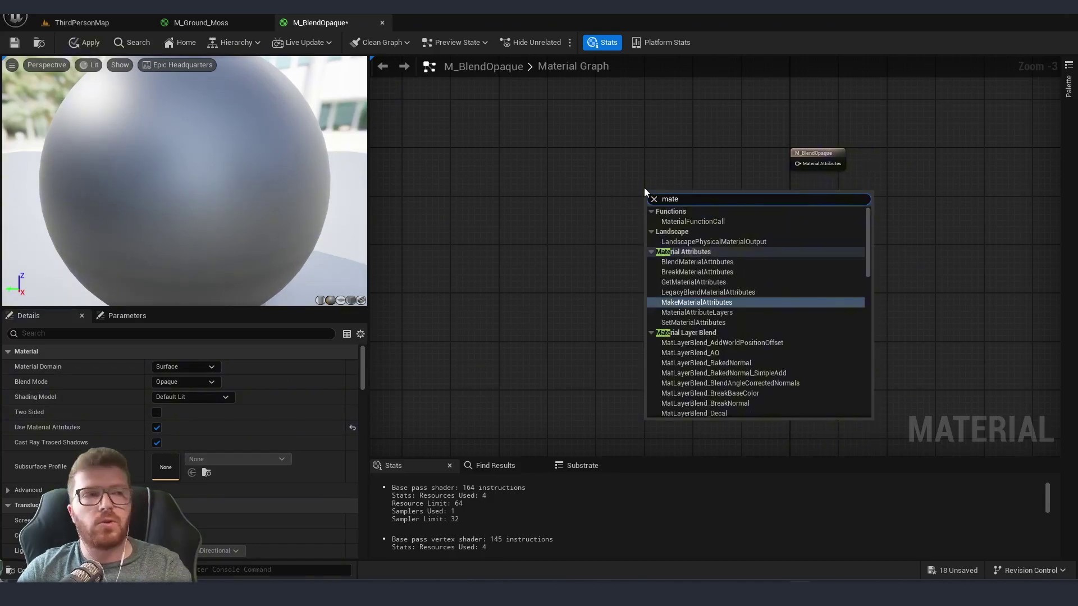
key(Return)
drag(665, 193, 431, 436)
scroll(658, 122, up, 1)
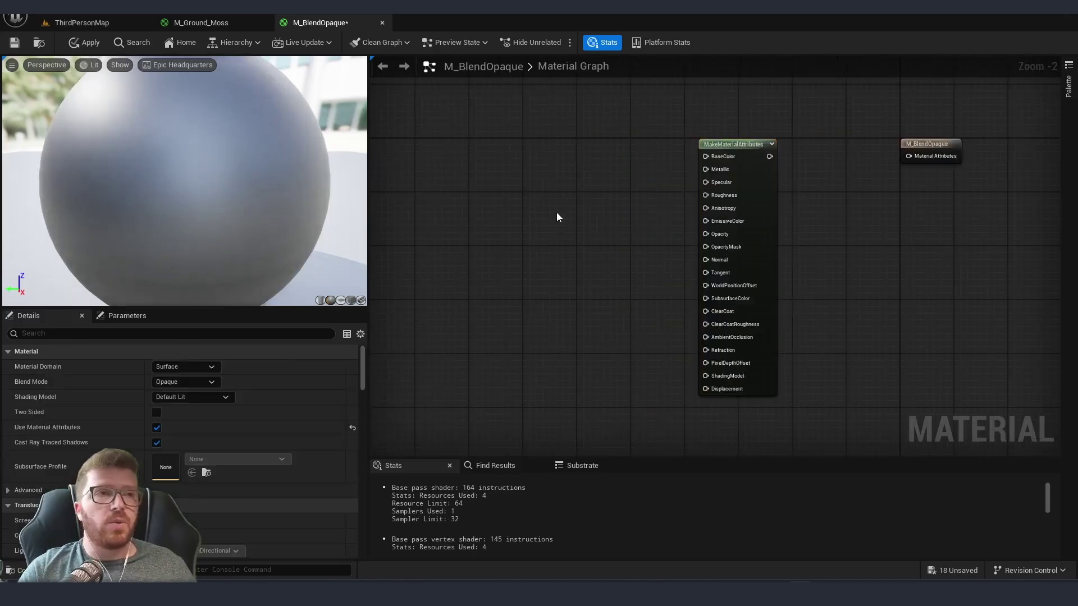
- Feed the BaseColor of MakeMaterialAttributes with a pale yellow vector parameter named Color
click(523, 130)
drag(598, 146, 718, 157)
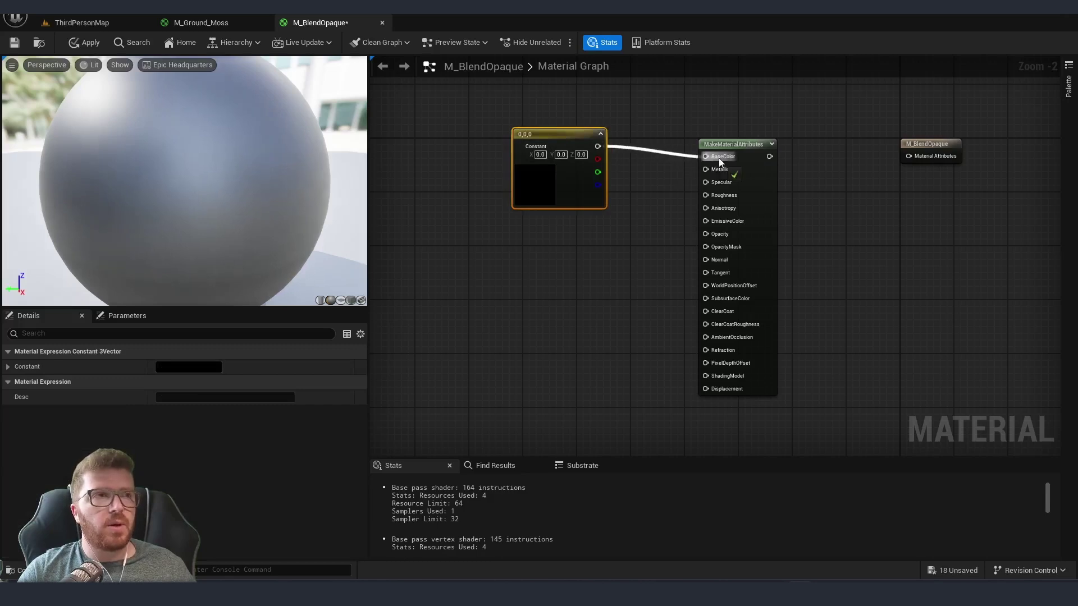
click(211, 368)
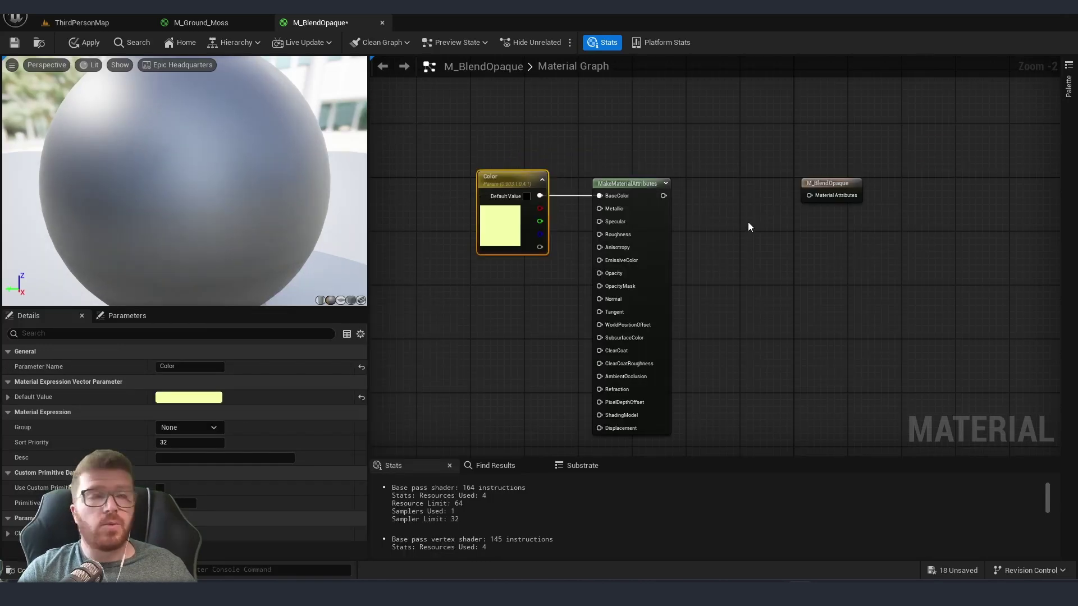
- Add a BlendMaterialAttributes node between MakeMaterialAttributes and the M_BlendOpaque output
right_drag(748, 221, 717, 211)
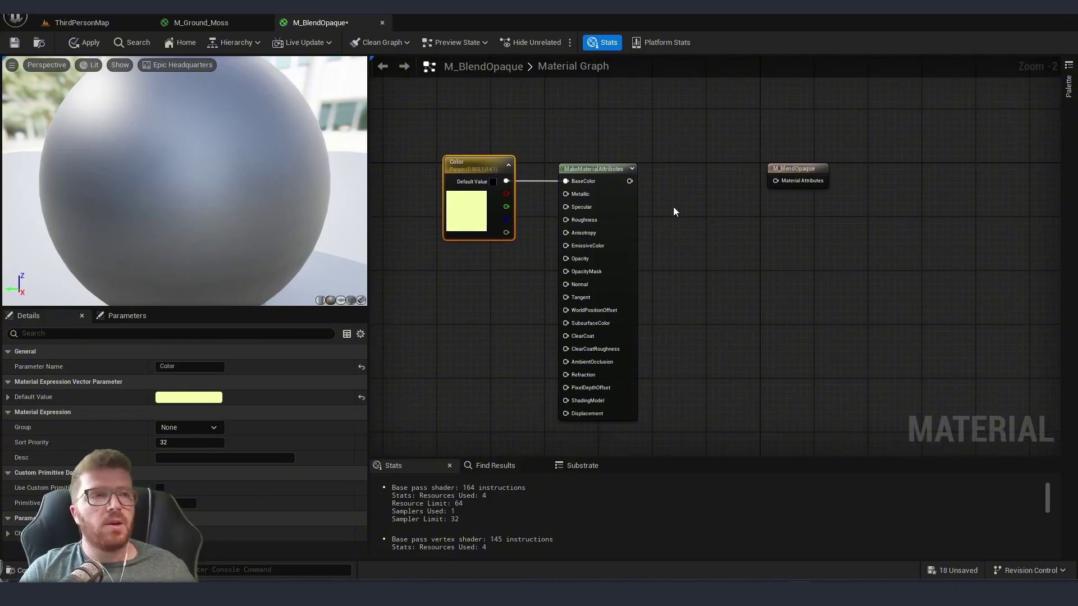
right_drag(674, 211, 618, 204)
drag(574, 173, 609, 173)
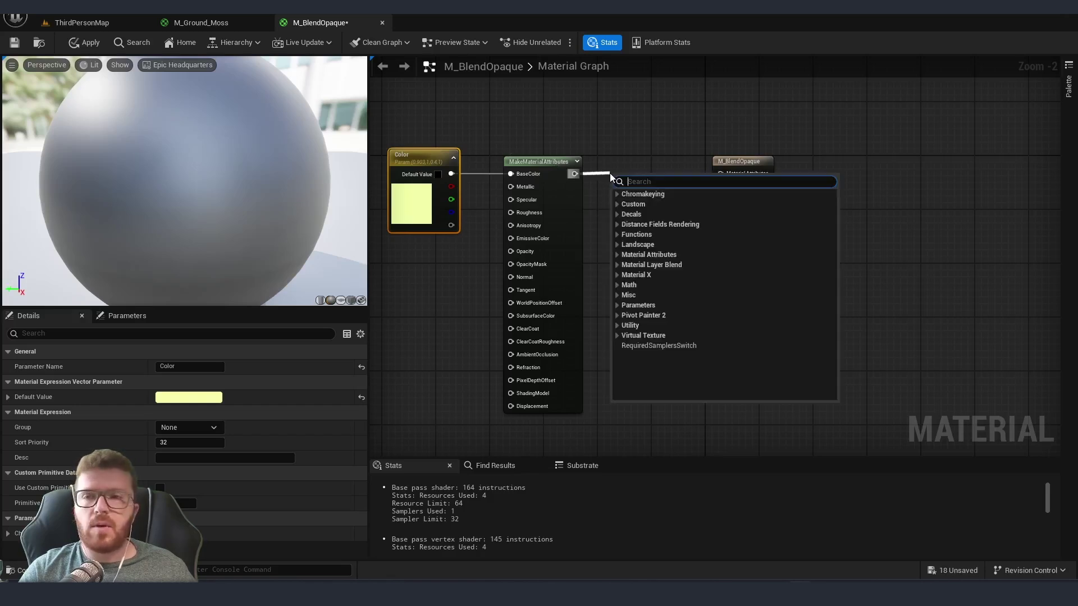
text(blend)
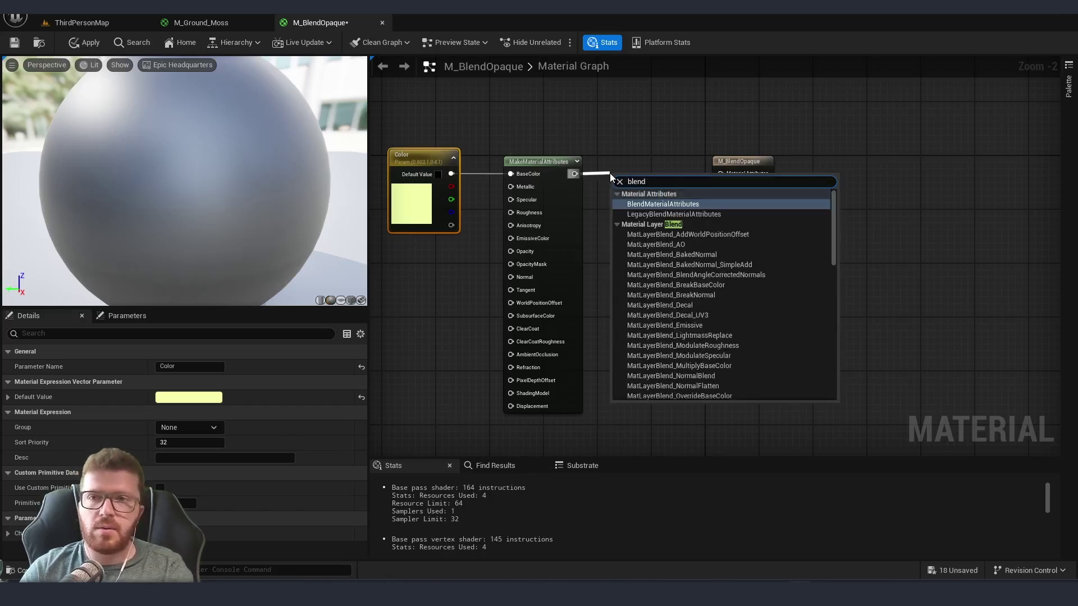
text(mate)
key(Return)
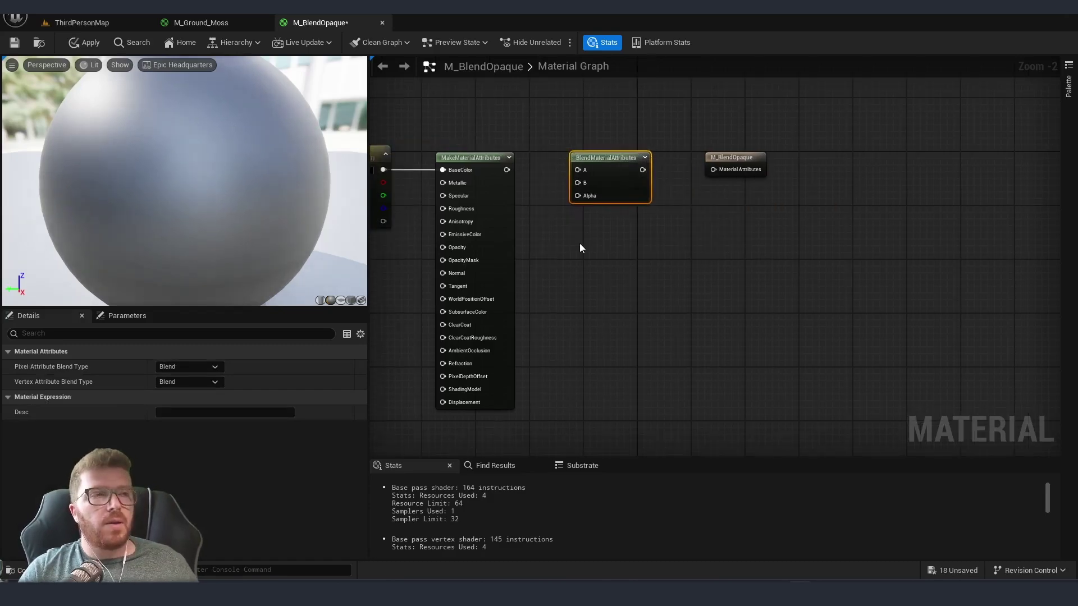
- Add an Absolute World Position node and align it below the BlendMaterialAttributes node
right_click(580, 244)
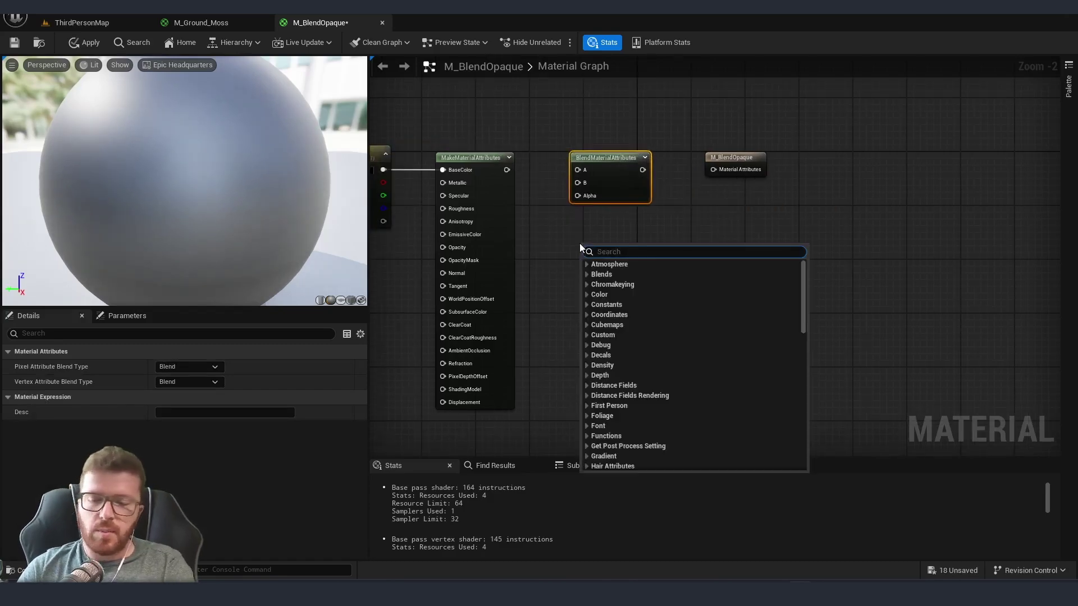
text(world)
key(Return)
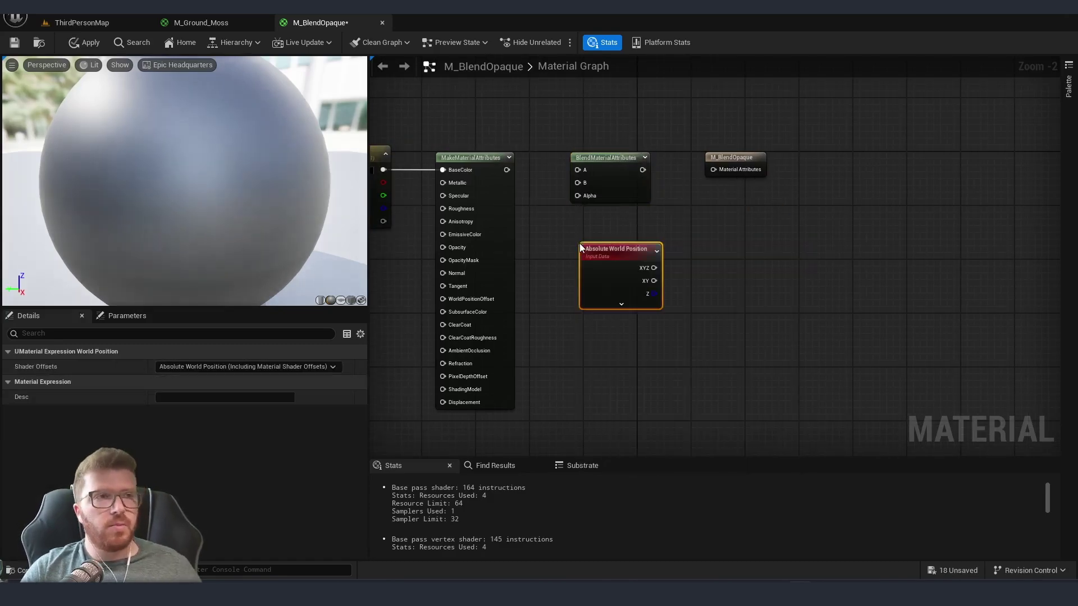
drag(605, 251, 597, 270)
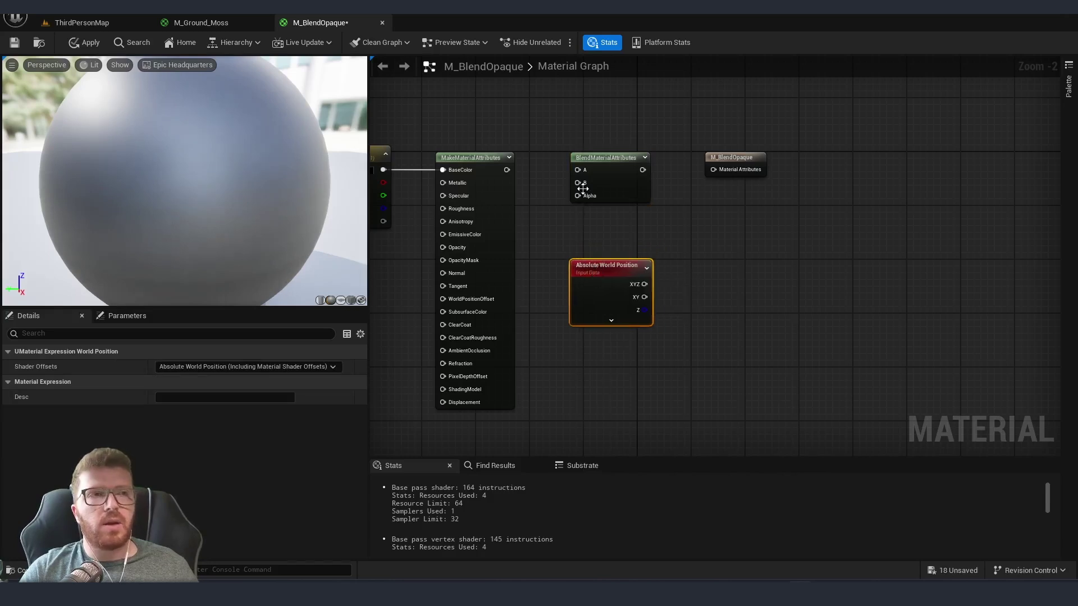
- Add a RuntimeVirtualTextureSample node below the Absolute World Position node and assign RVT_Height as its virtual texture
right_drag(599, 248, 598, 175)
right_click(579, 271)
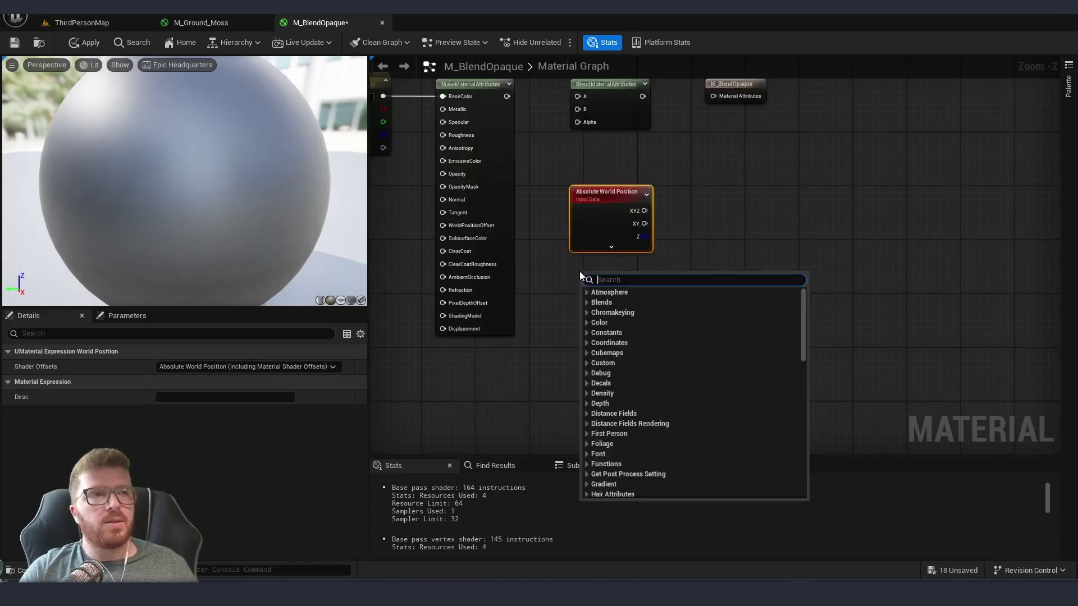
text(ru)
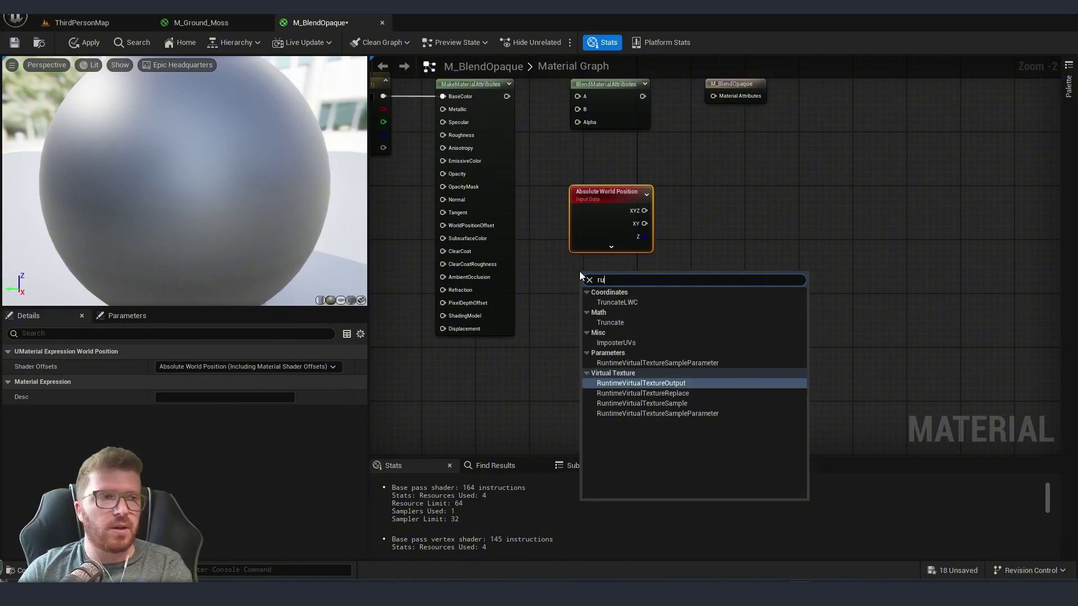
key(Down)
key(Down)
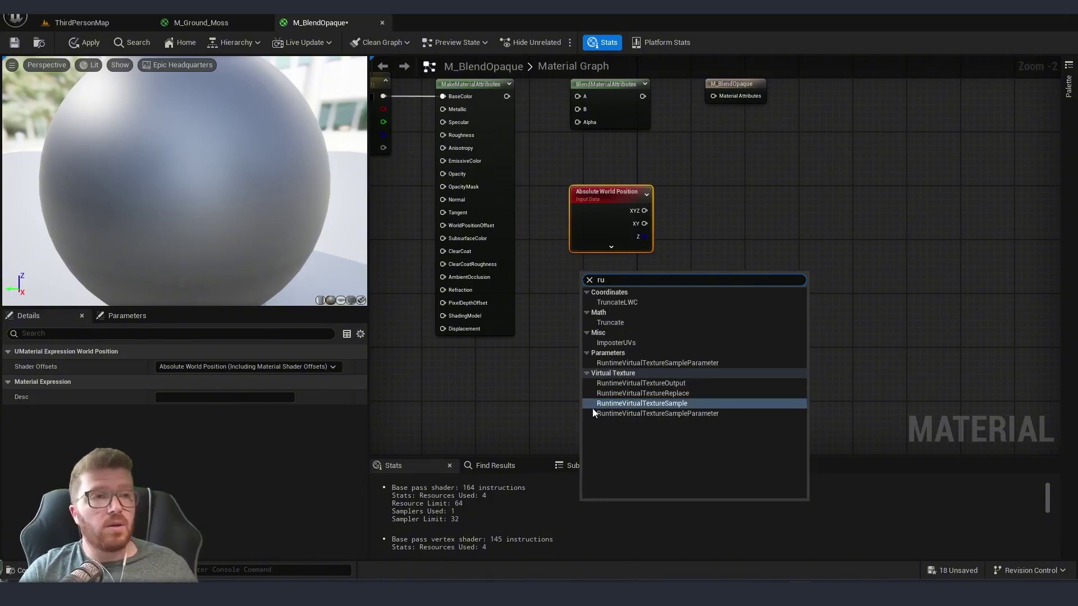
click(681, 405)
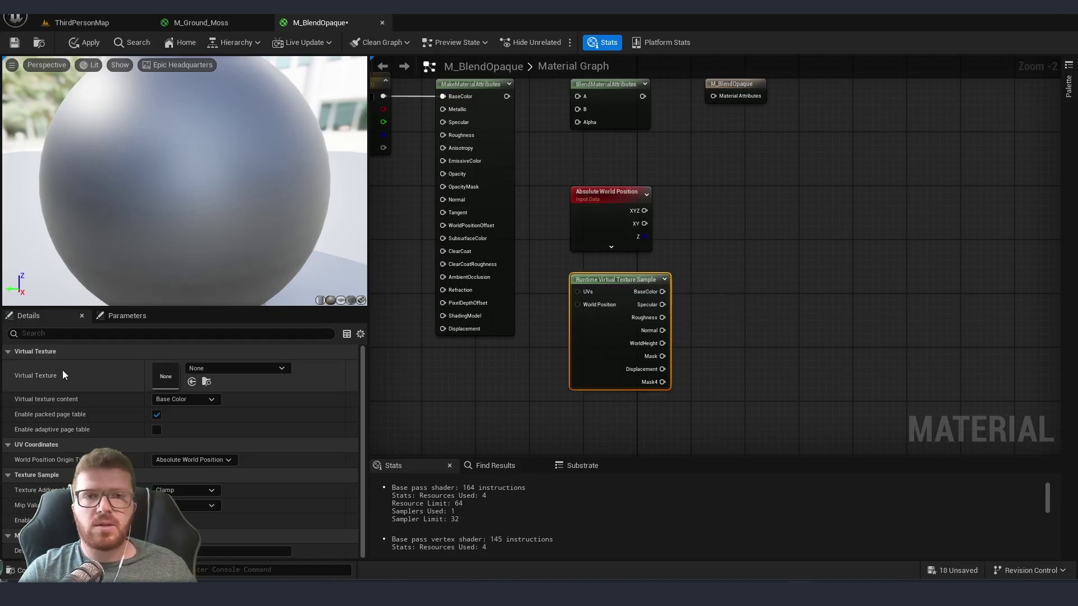
click(194, 371)
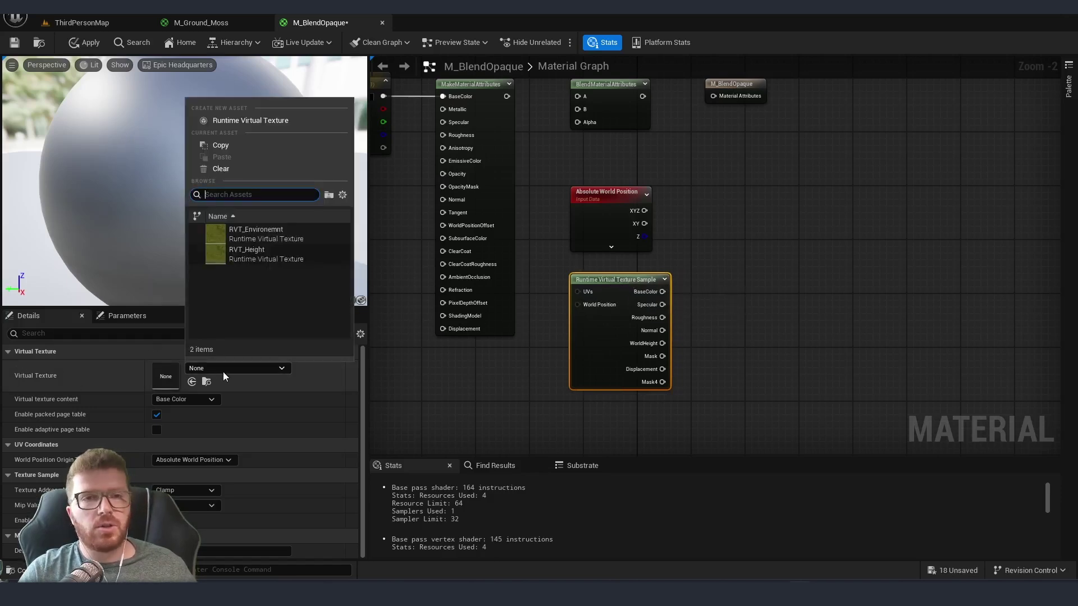
click(253, 264)
- Add a Subtract node with Absolute World Position XYZ as A and the texture sample's WorldHeight as B
right_drag(645, 210, 555, 201)
drag(554, 200, 648, 233)
text(sub)
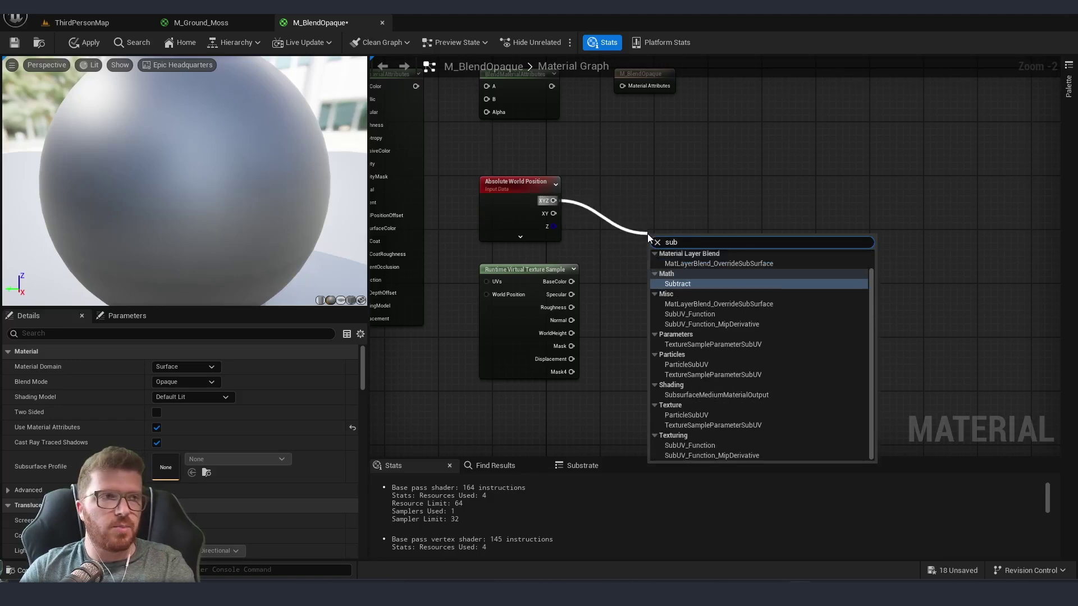
key(Return)
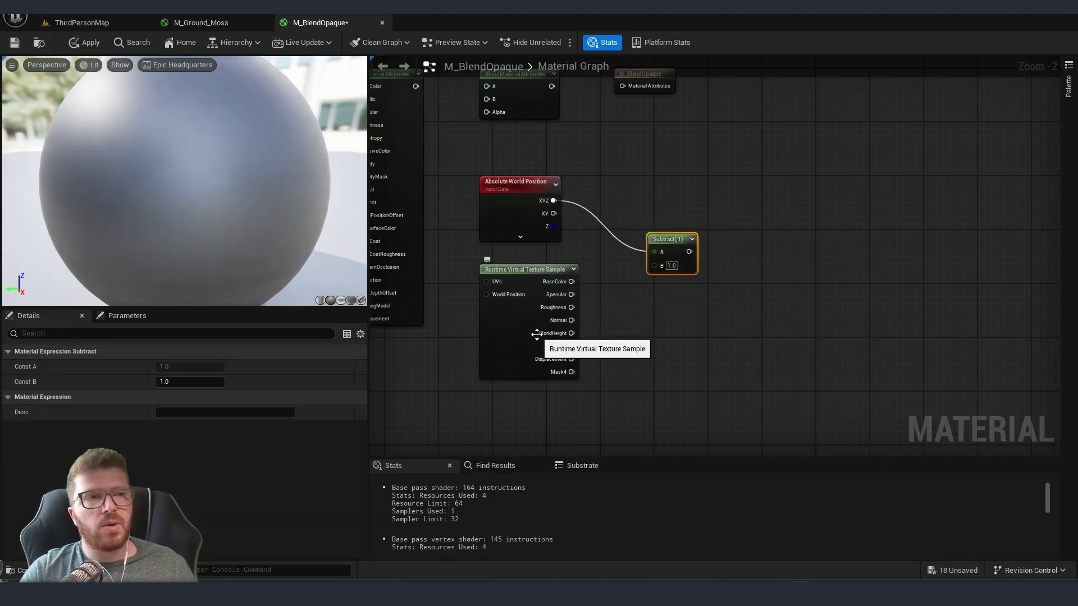
drag(568, 336, 656, 267)
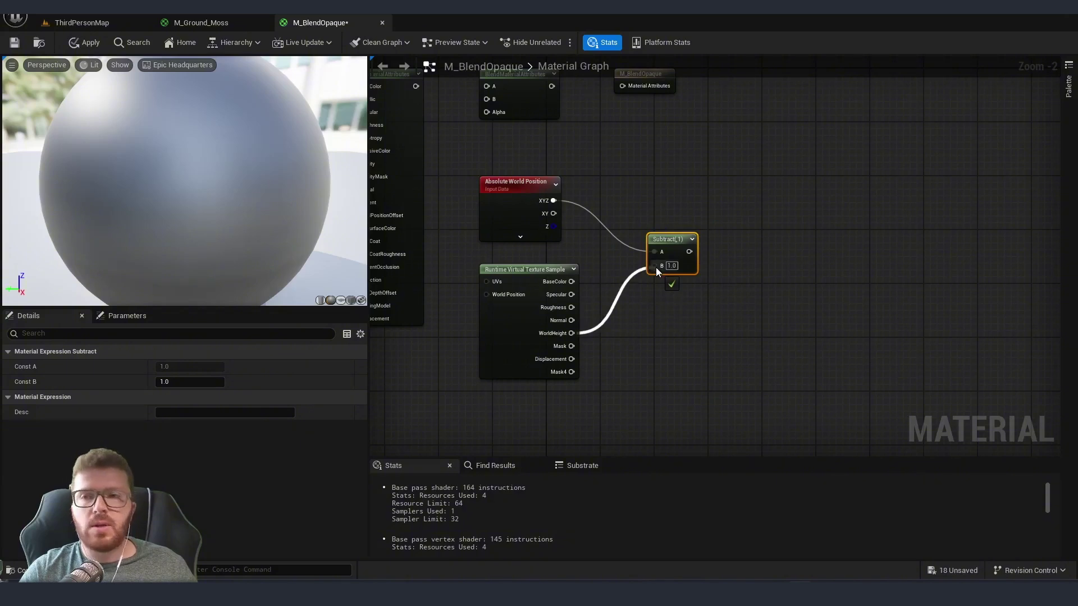
drag(474, 166, 693, 403)
click(713, 303)
drag(676, 241, 660, 240)
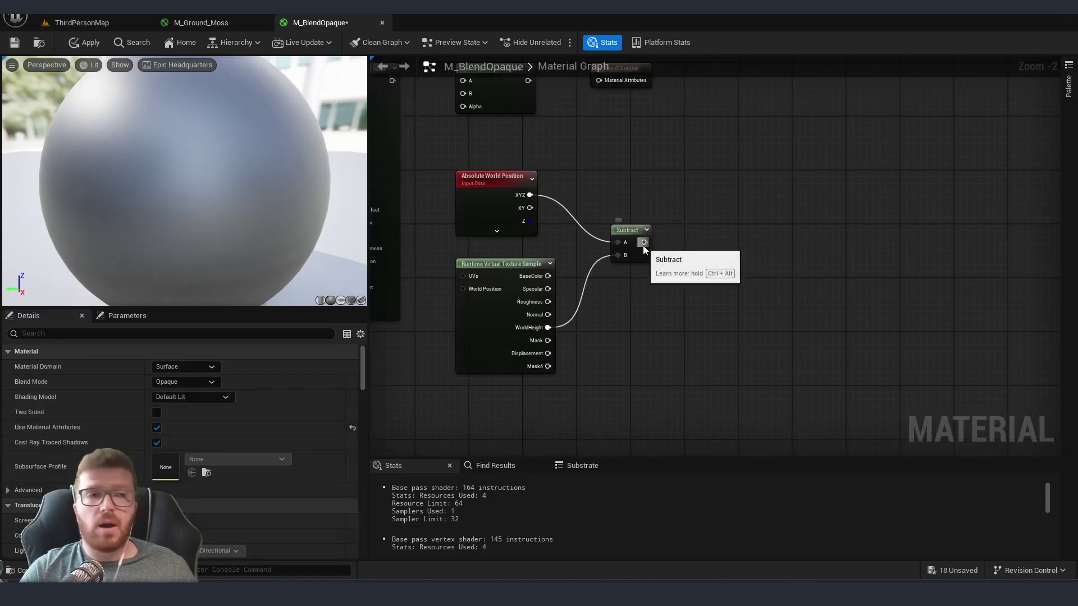
- Add a Divide node that takes the Subtract result as its A input
drag(643, 244, 687, 239)
text(divide)
key(Return)
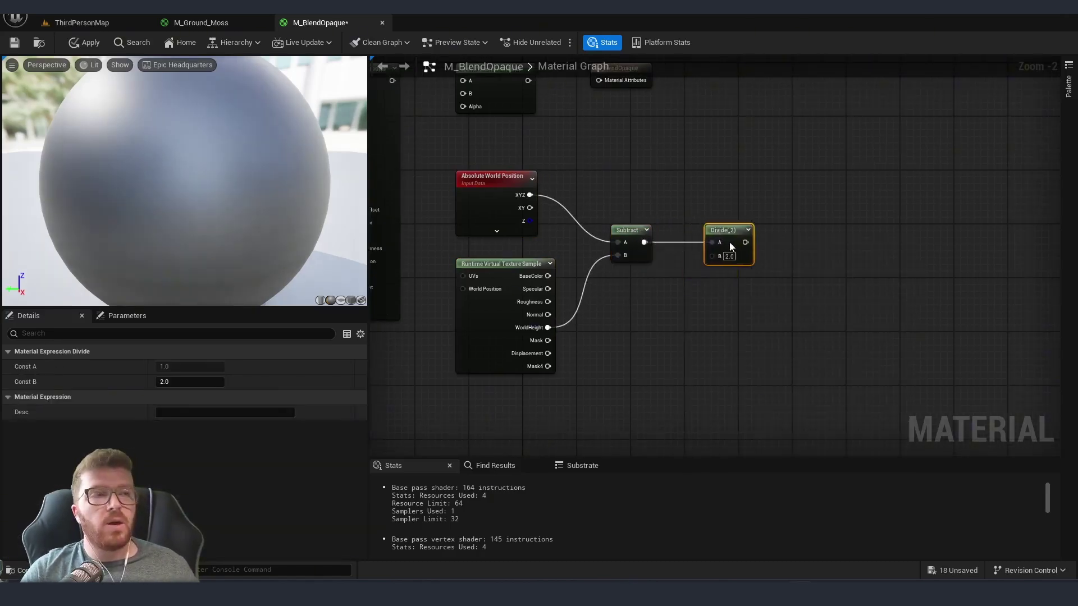
- Add a scalar parameter named Blend-hardness with a default value of 1 and connect it to Divide's B input
click(614, 287)
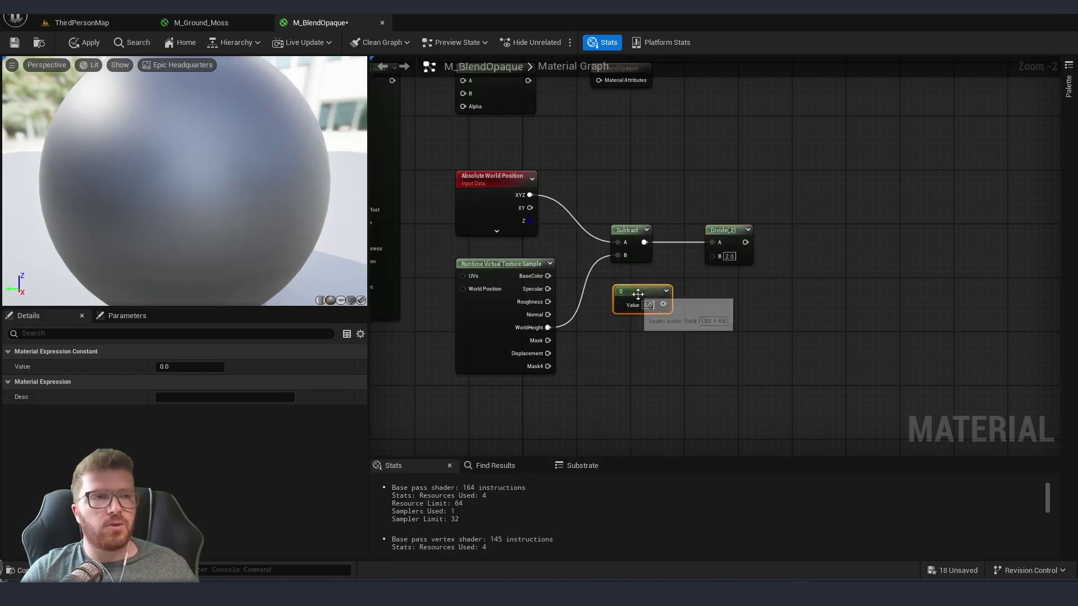
text(Blend-hardness)
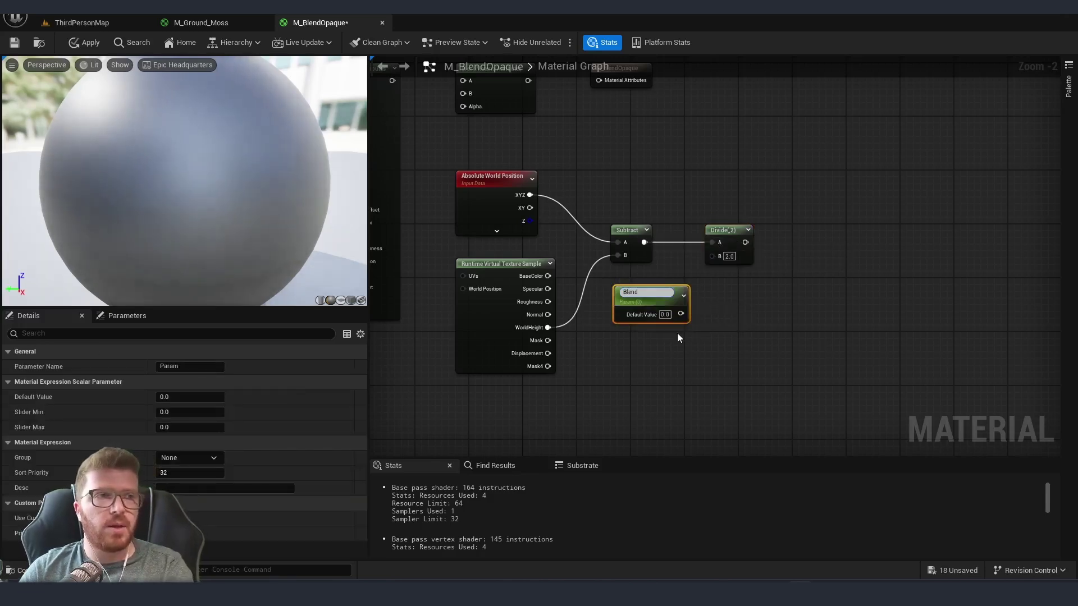
key(Tab)
text(1)
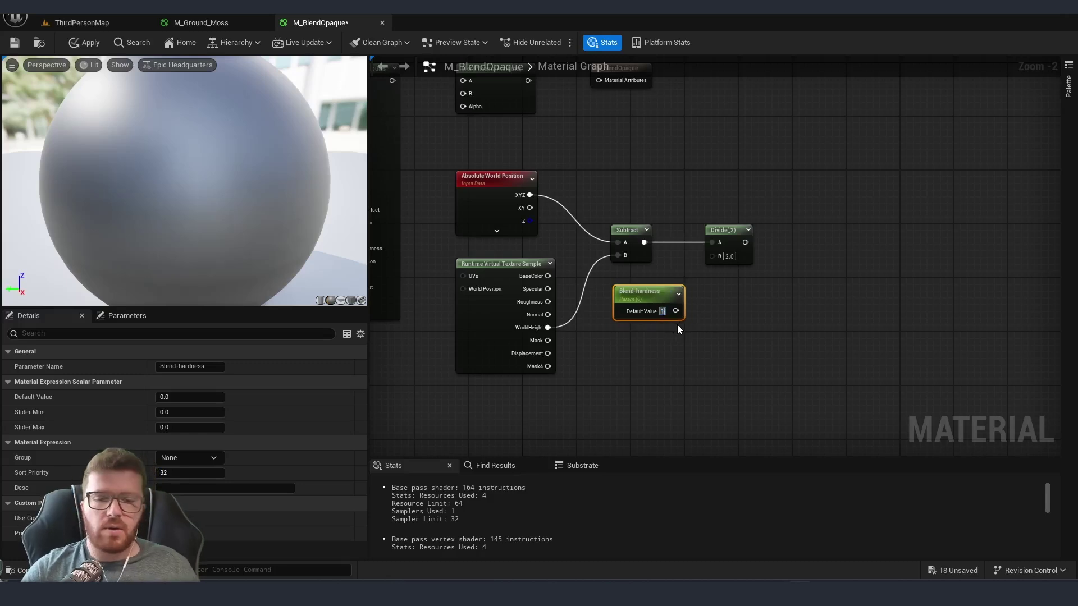
click(677, 325)
drag(680, 311, 712, 256)
right_drag(759, 266, 713, 286)
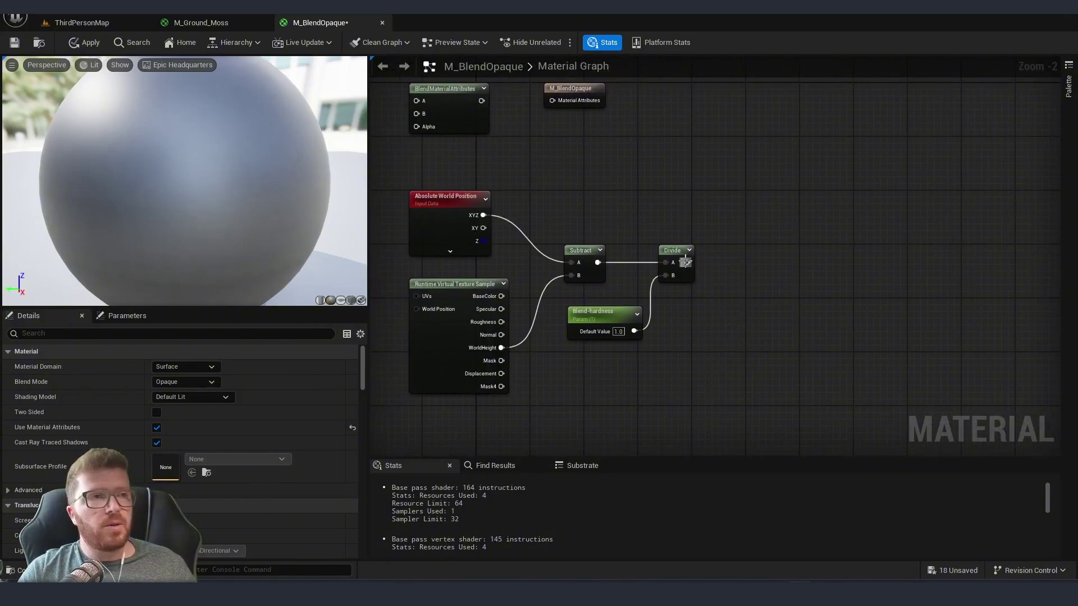
- Add a Saturate node after Divide and connect its output to the Alpha input of BlendMaterialAttributes
drag(686, 262, 737, 262)
text(saturate)
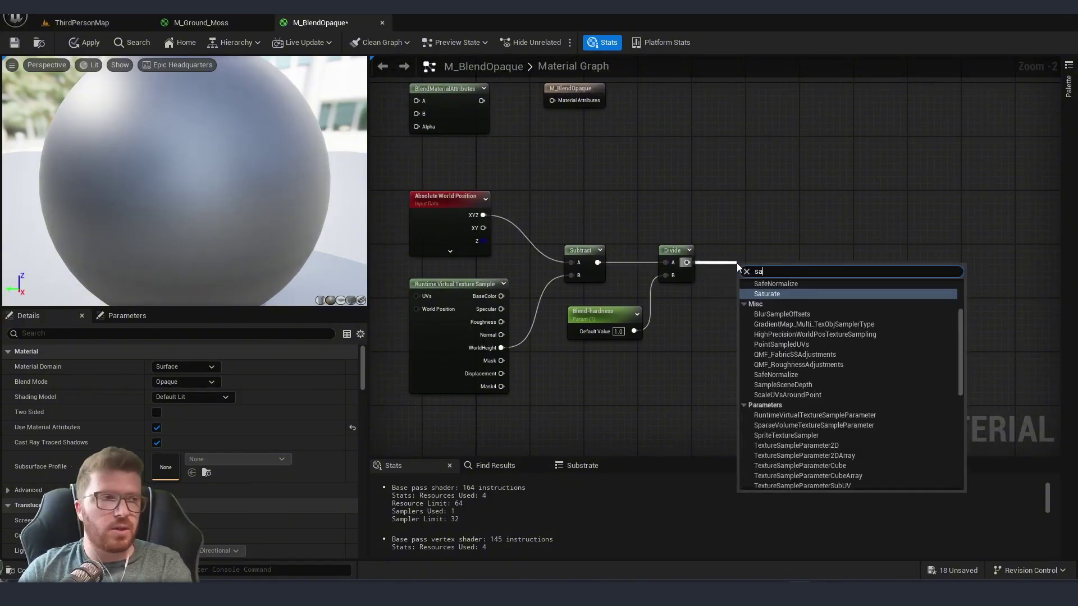
key(Return)
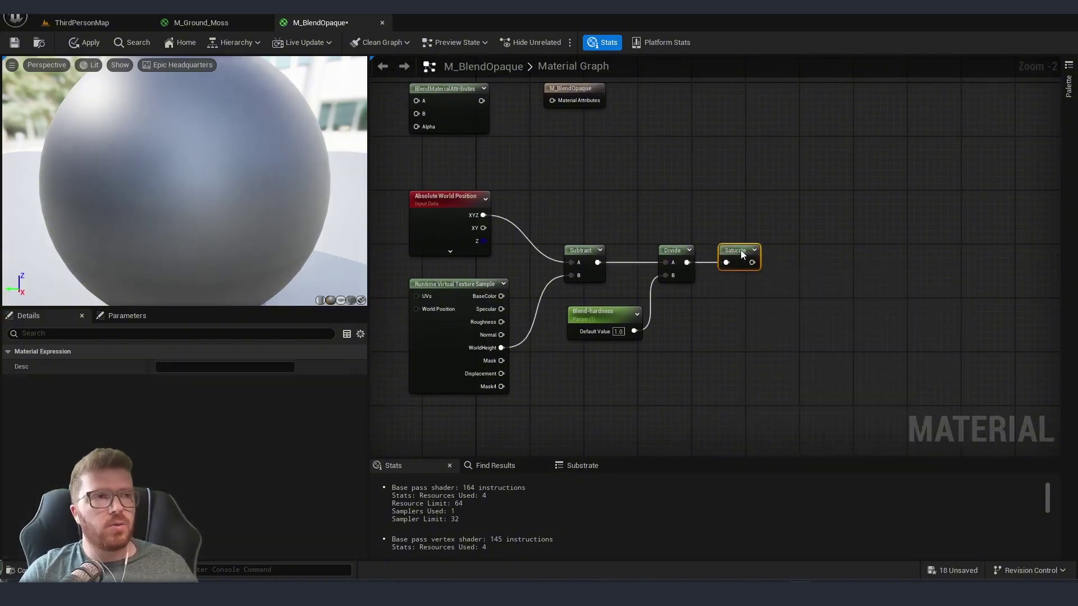
click(534, 261)
right_drag(533, 260, 584, 295)
drag(803, 297, 467, 161)
- Add a second RuntimeVirtualTextureSample node above BlendMaterialAttributes and assign RVT_Environemnt as its virtual texture
scroll(602, 133, down, 2)
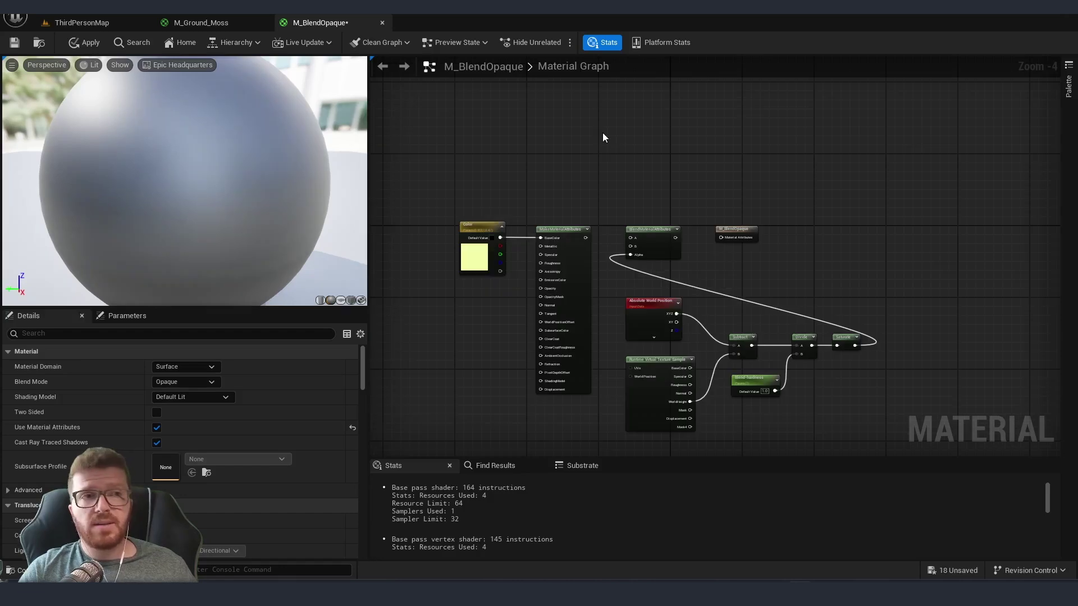
right_click(604, 137)
text(run)
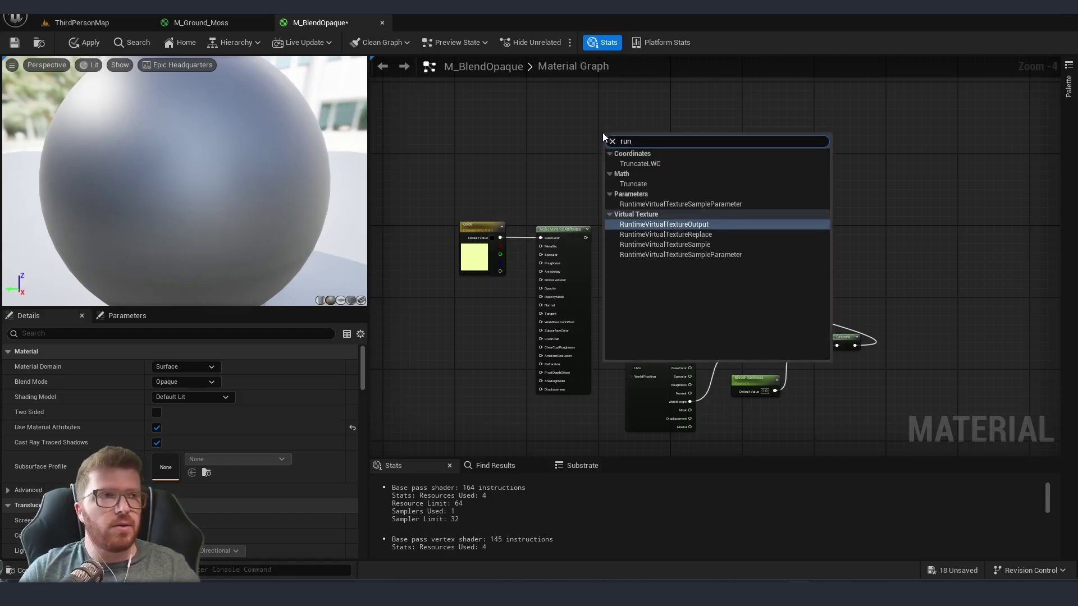
click(691, 244)
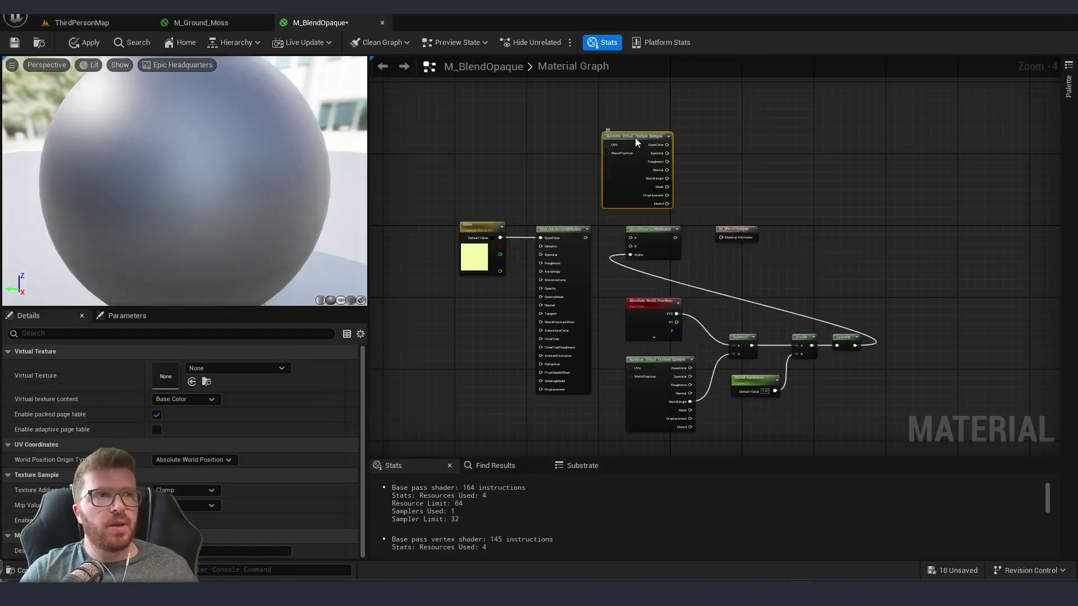
click(218, 371)
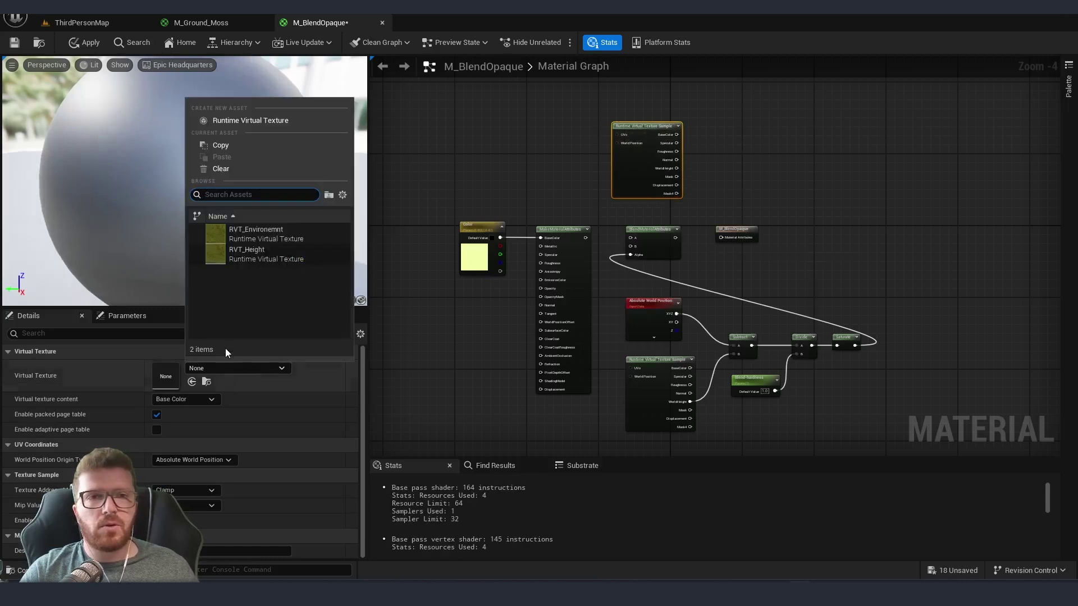
click(259, 238)
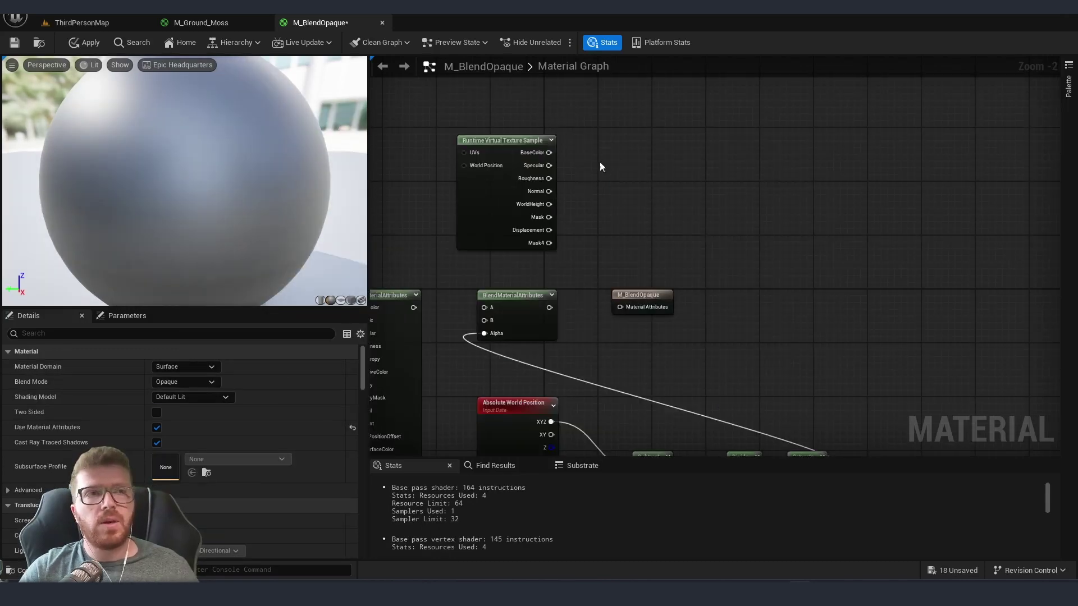
- Feed the new texture sample's BaseColor, Specular and Roughness into the matching inputs of a new MakeMaterialAttributes node
right_drag(599, 197, 666, 175)
right_drag(684, 243, 653, 269)
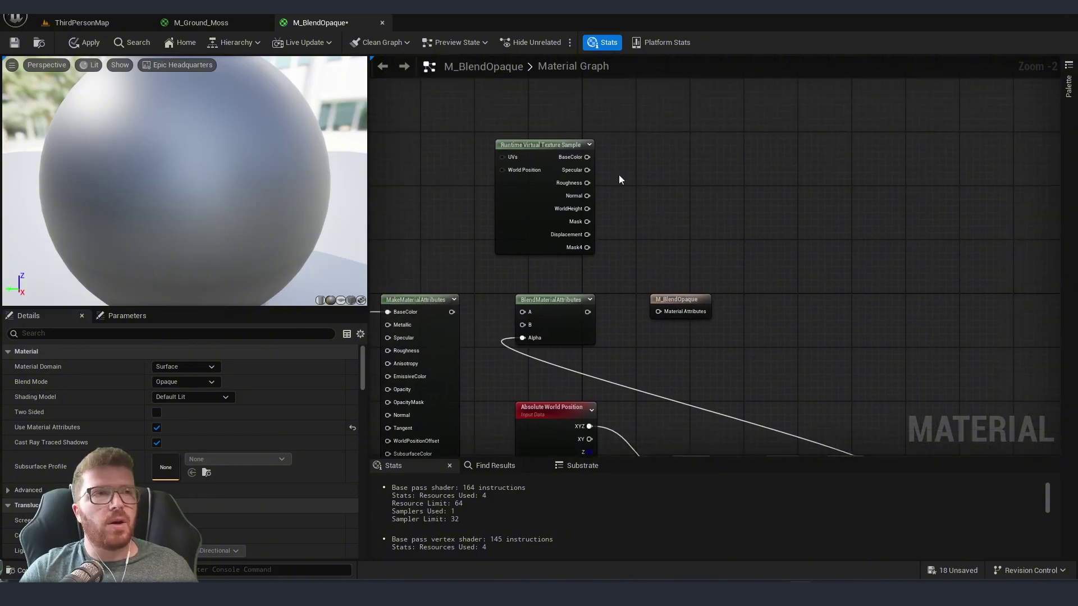
drag(587, 157, 639, 154)
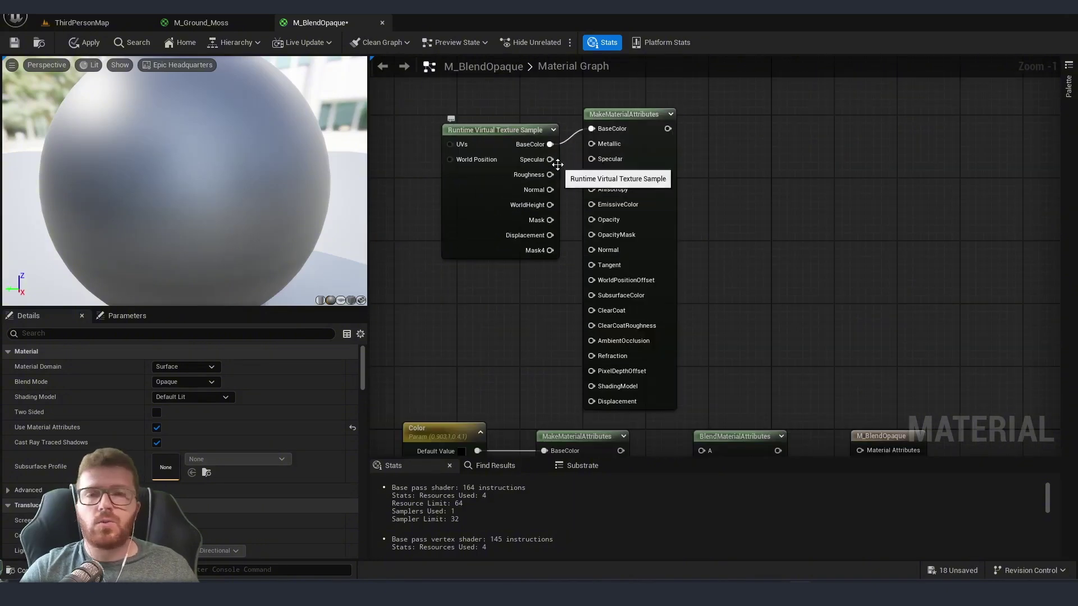
drag(550, 160, 592, 159)
drag(550, 175, 592, 174)
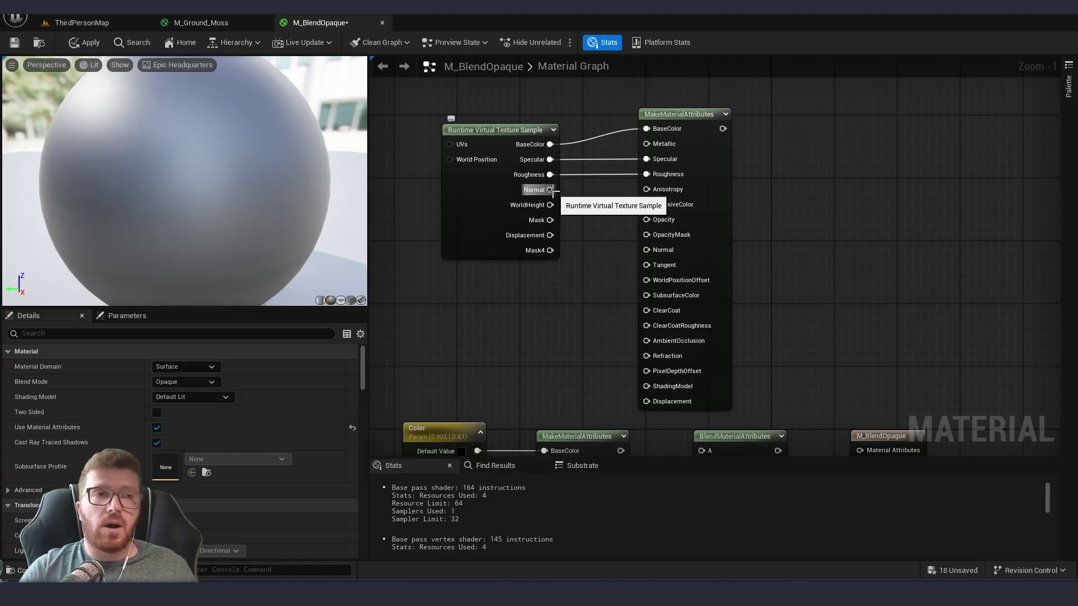
- Route the sample's Normal through a Transform node set from World Space to Tangent Space into the MakeMaterialAttributes Normal input
drag(553, 191, 586, 262)
text(tra)
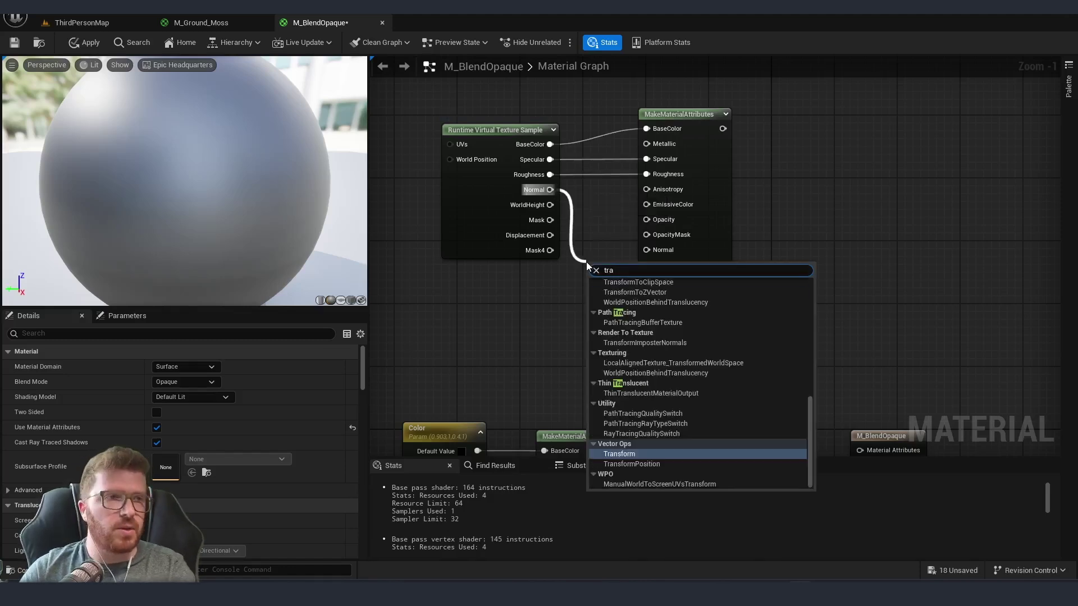
key(Return)
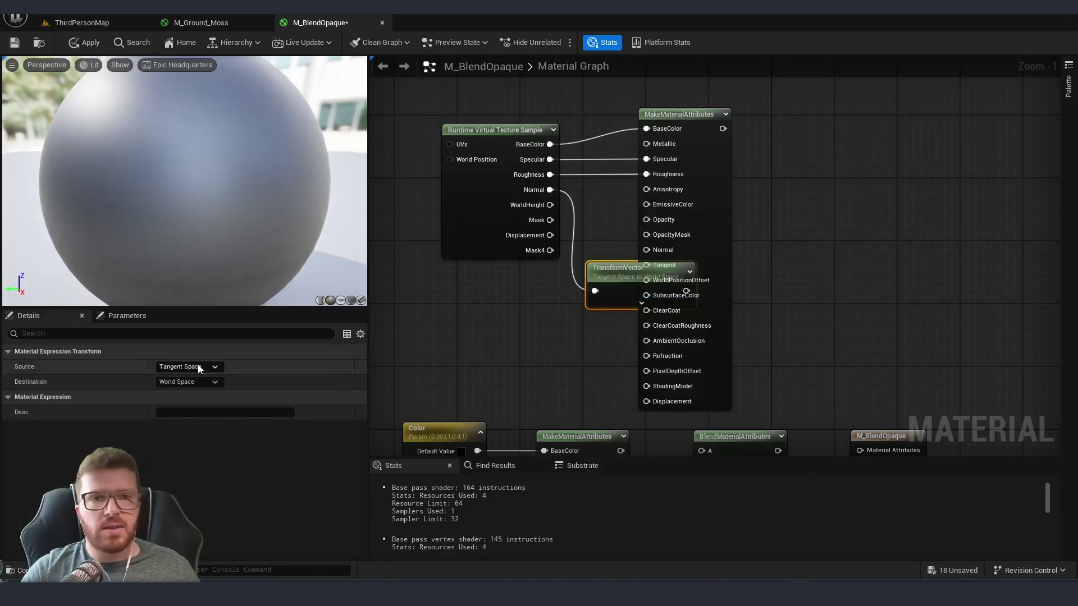
click(198, 366)
click(193, 399)
click(190, 382)
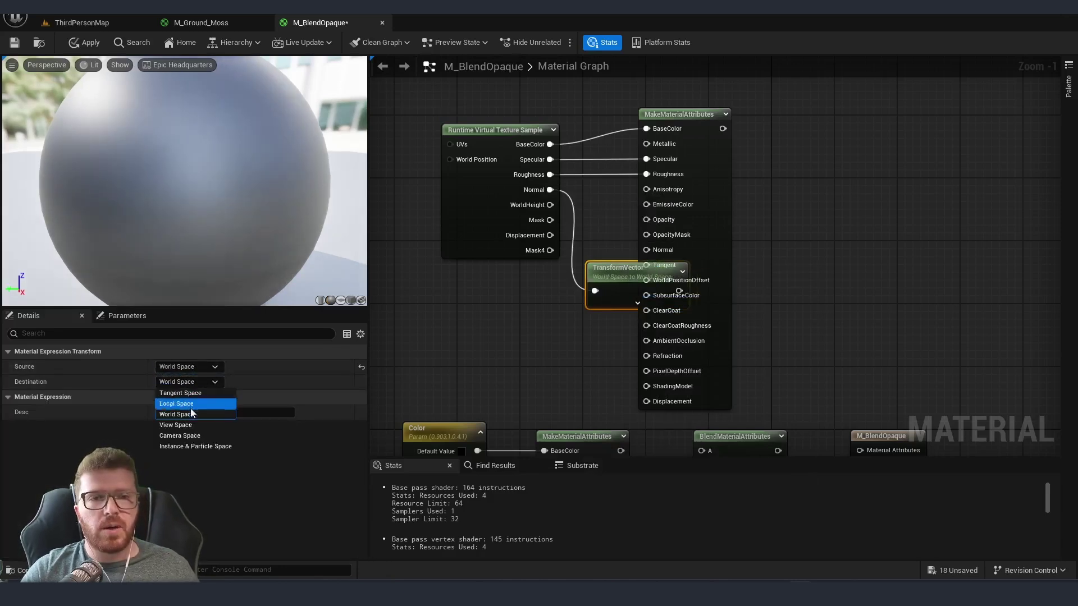
click(191, 395)
drag(582, 286, 649, 251)
- Connect the virtual texture attributes to BlendMaterialAttributes A and the Color attributes to B, and link the blend to the M_BlendOpaque output
scroll(598, 341, down, 2)
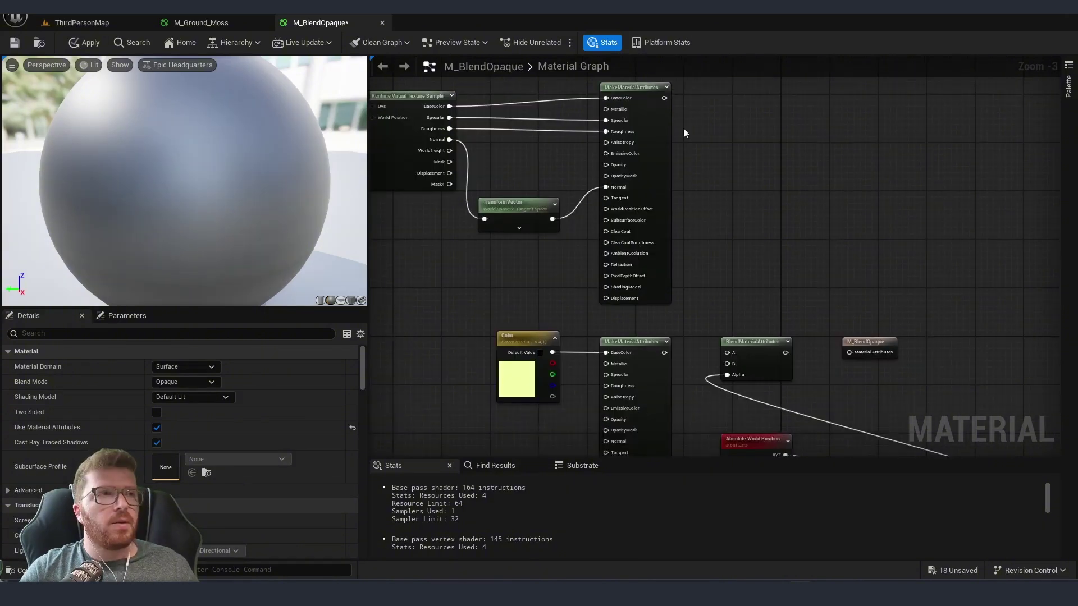
drag(664, 98, 729, 354)
right_drag(730, 354, 676, 259)
scroll(676, 260, up, 2)
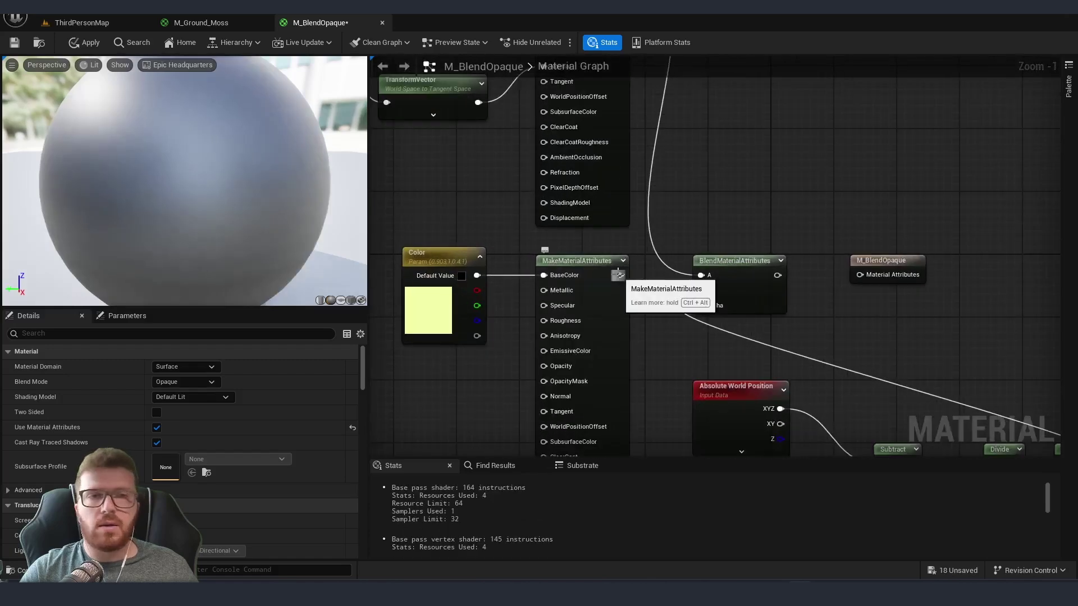
drag(620, 275, 703, 291)
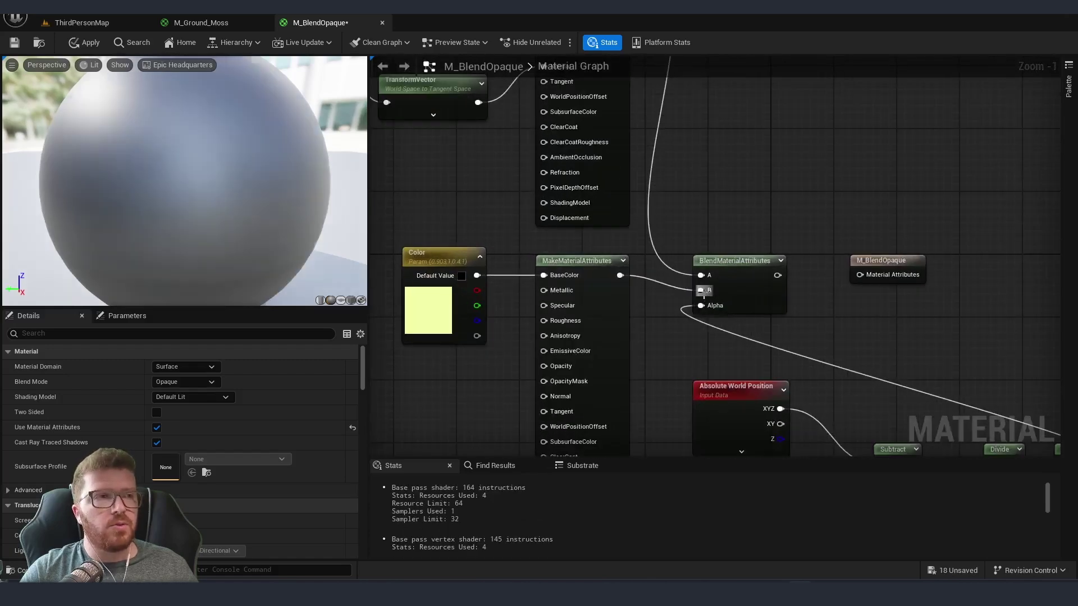
right_drag(806, 293, 740, 282)
drag(709, 267, 793, 264)
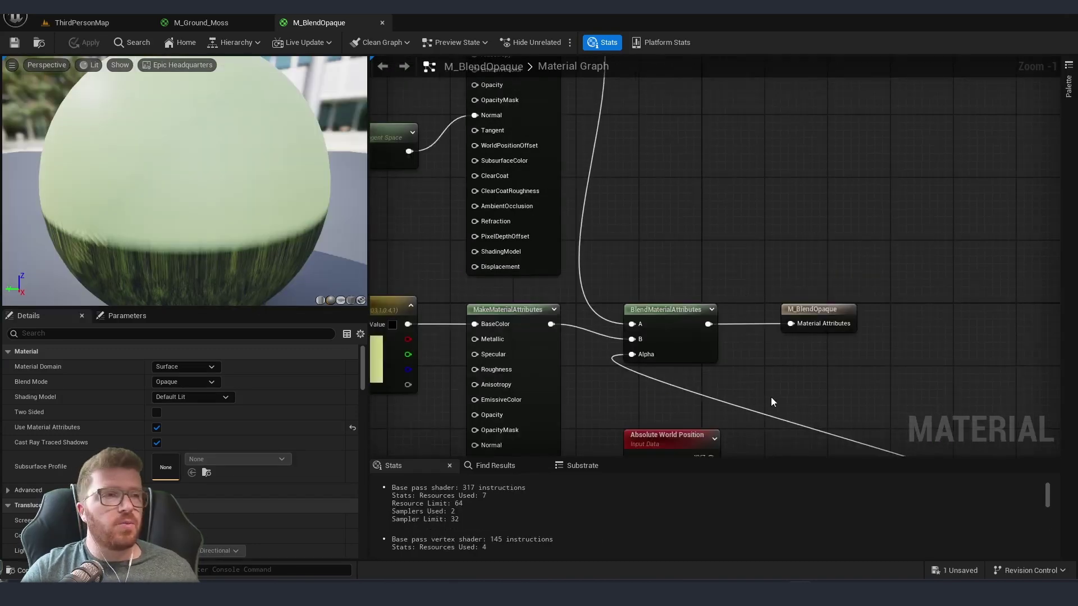
- Use Absolute World Position's Z output as Subtract's A input and set the Blend-hardness default value to 30
right_drag(770, 396, 702, 125)
click(579, 188)
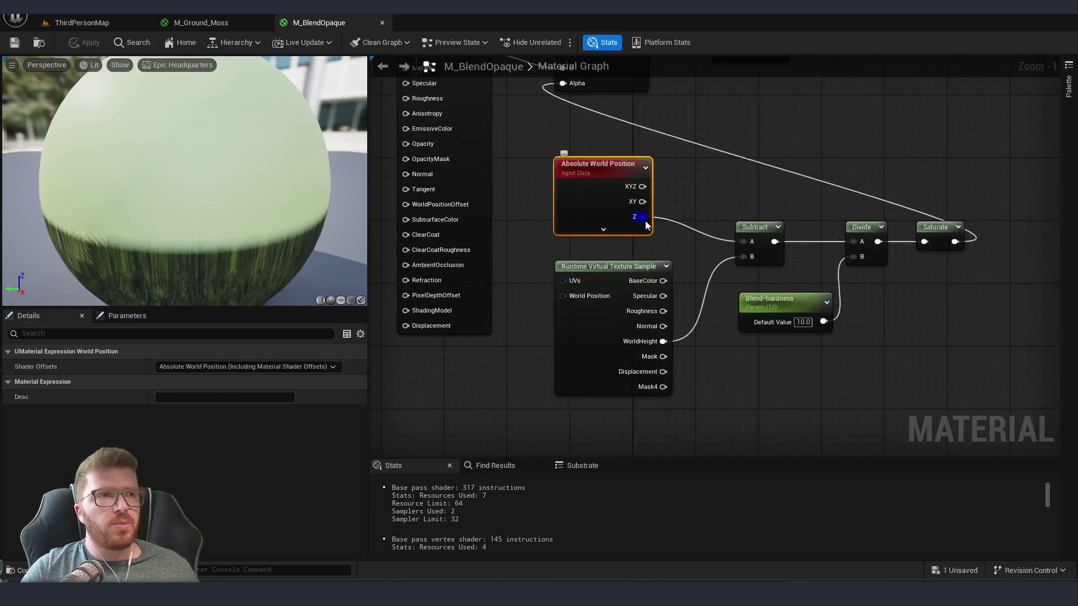
drag(646, 222, 746, 242)
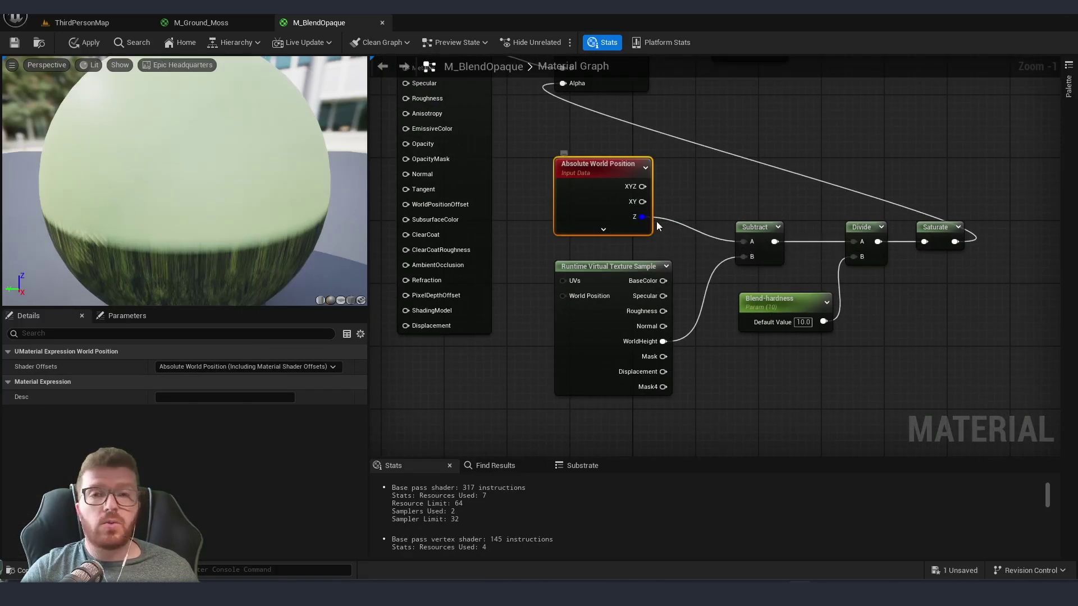
click(803, 323)
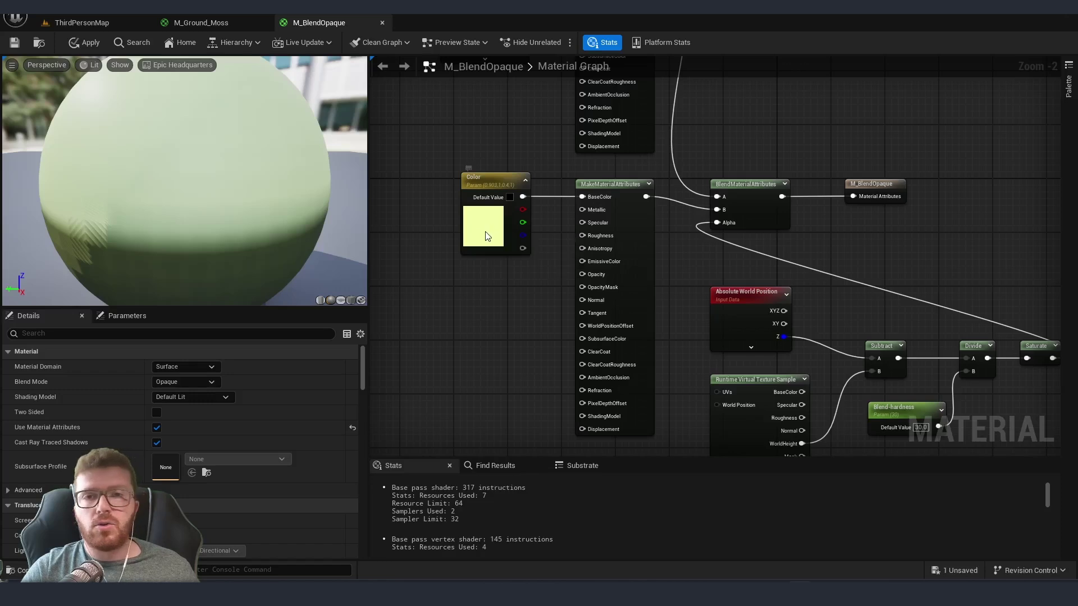
- Set the Color parameter's default value to a bright red, hex sRGB FF0025FF
click(487, 235)
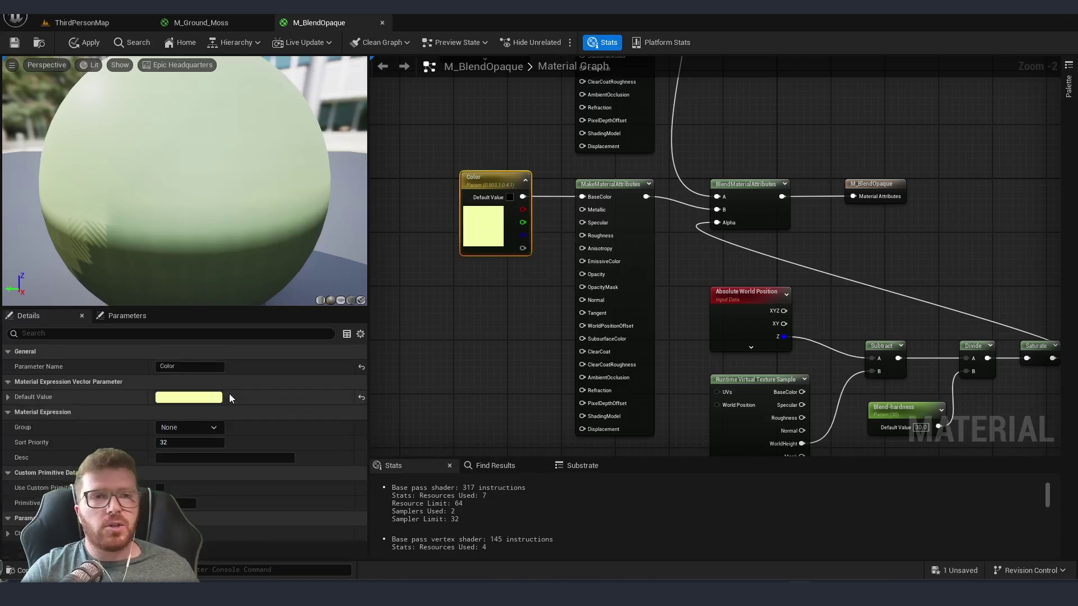
click(191, 404)
drag(301, 382, 312, 378)
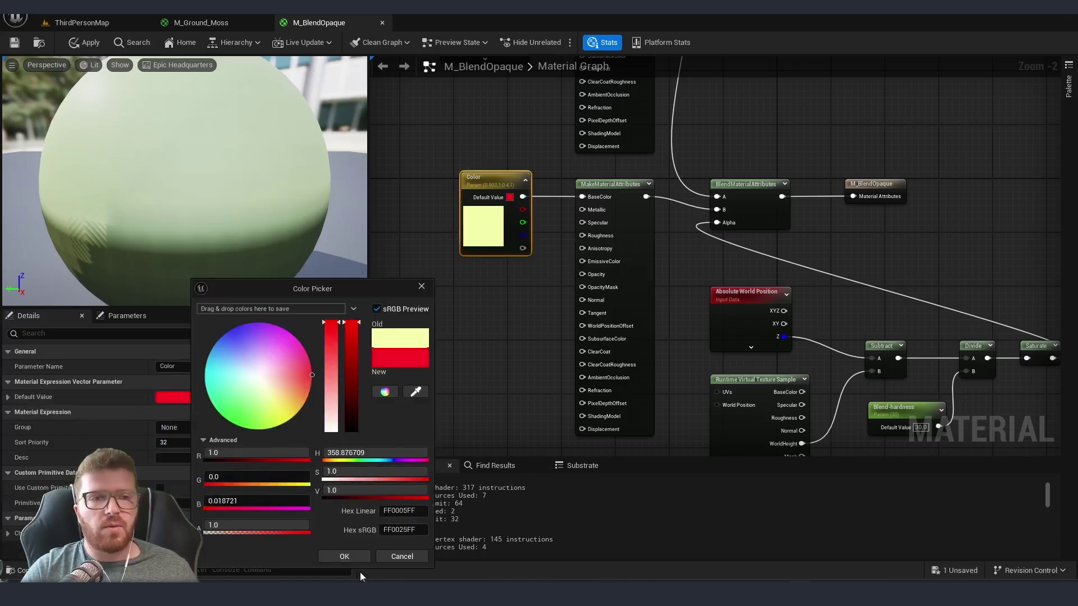
click(344, 557)
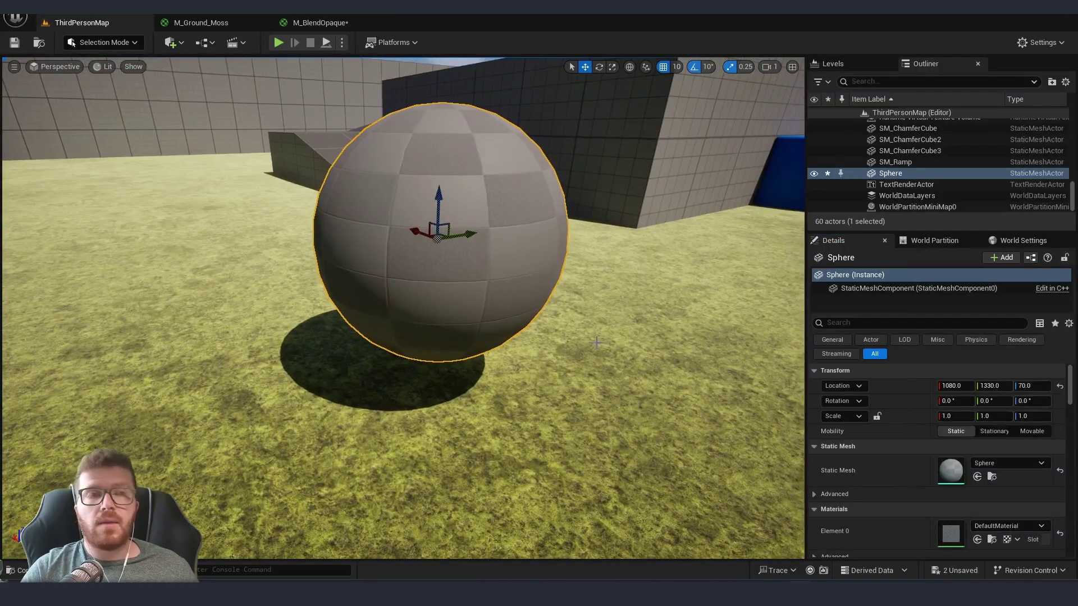
- Assign the M_BlendOpaque material to Element 0 of the Sphere in ThirdPersonMap
key(ctrl+space)
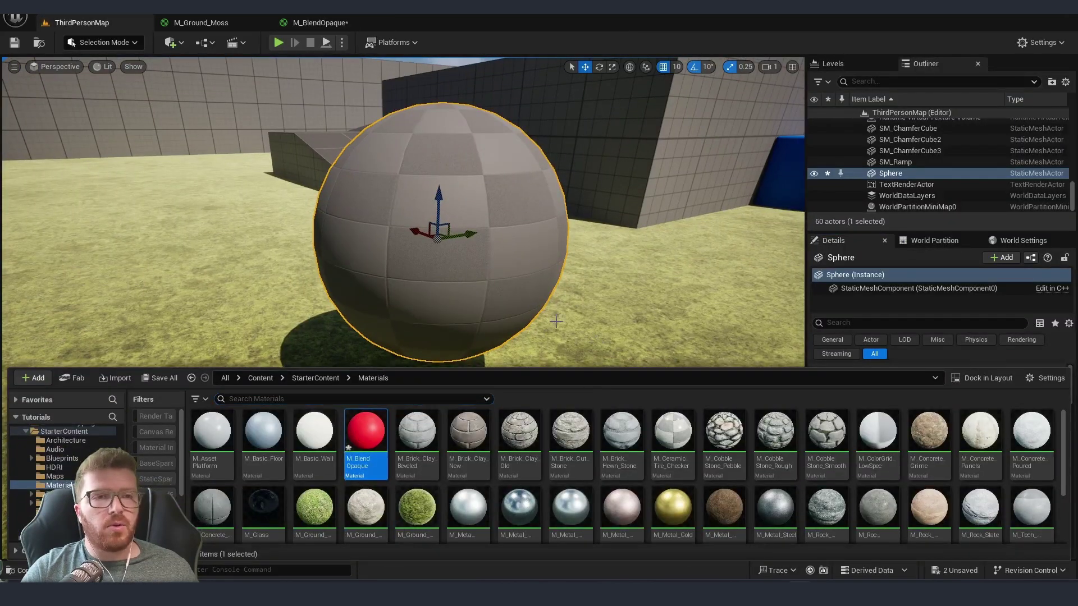
key(ctrl+space)
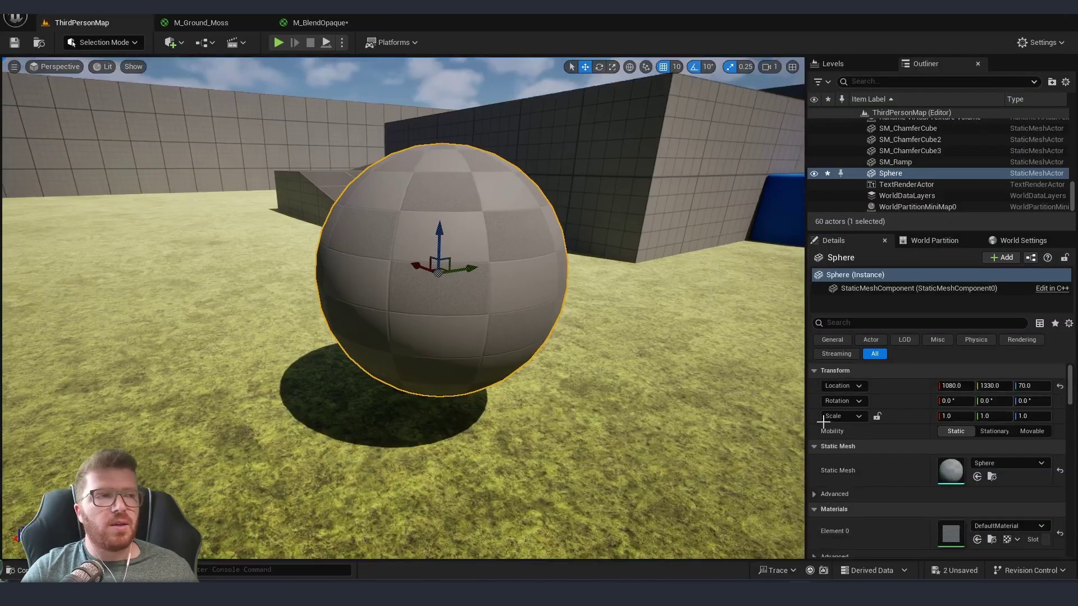
click(978, 539)
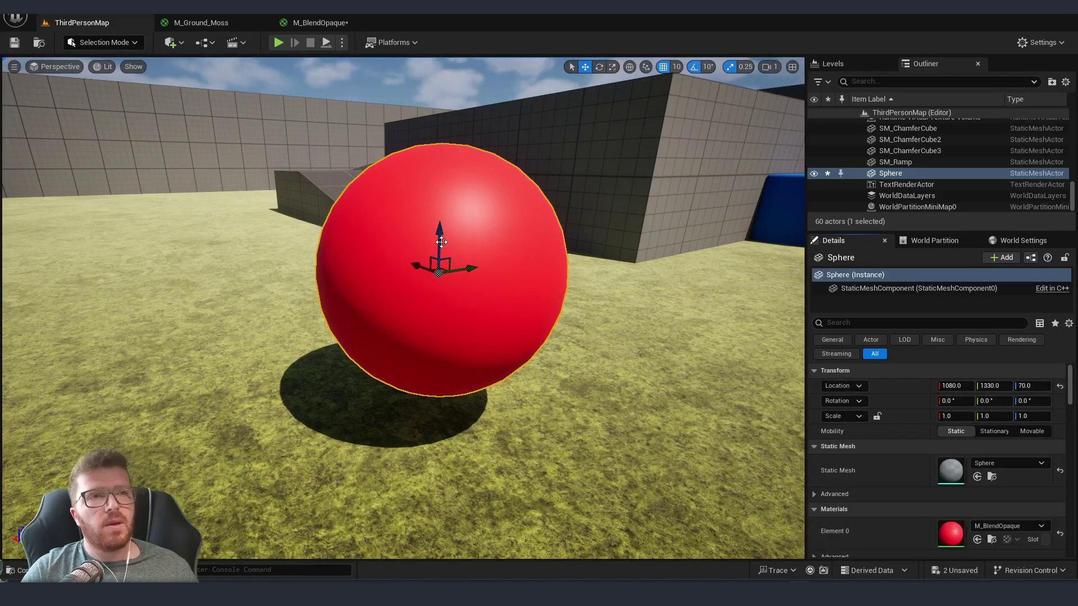
- Lower the Sphere into the landscape to a Z location of 10 and adjust it further to check the blend at its base
drag(441, 242, 441, 360)
right_drag(440, 360, 477, 320)
key(q)
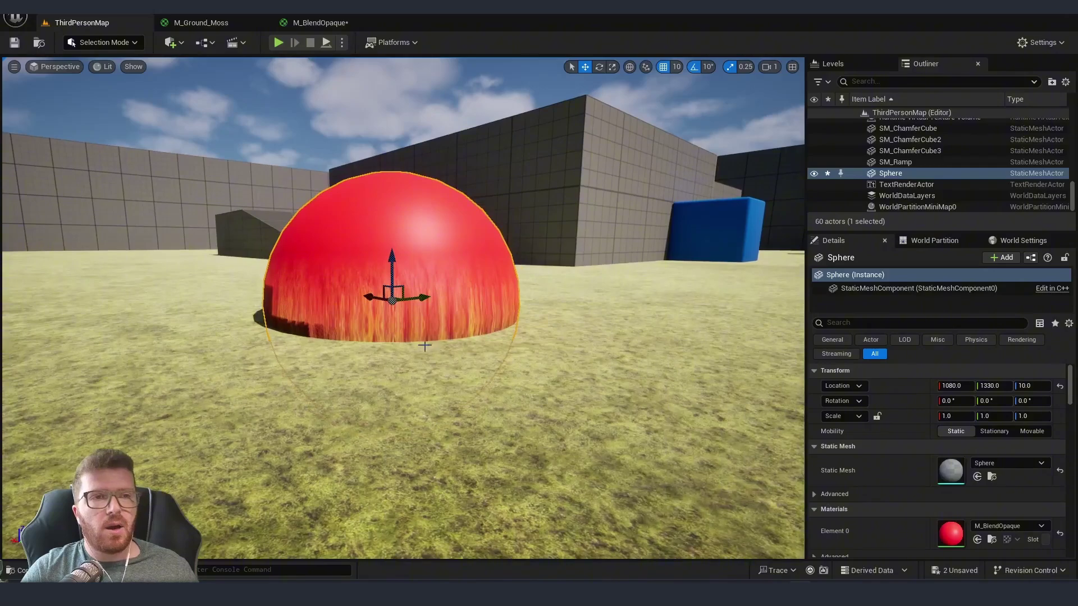
drag(397, 272, 392, 326)
key(e)
right_drag(393, 325, 360, 421)
drag(428, 293, 432, 247)
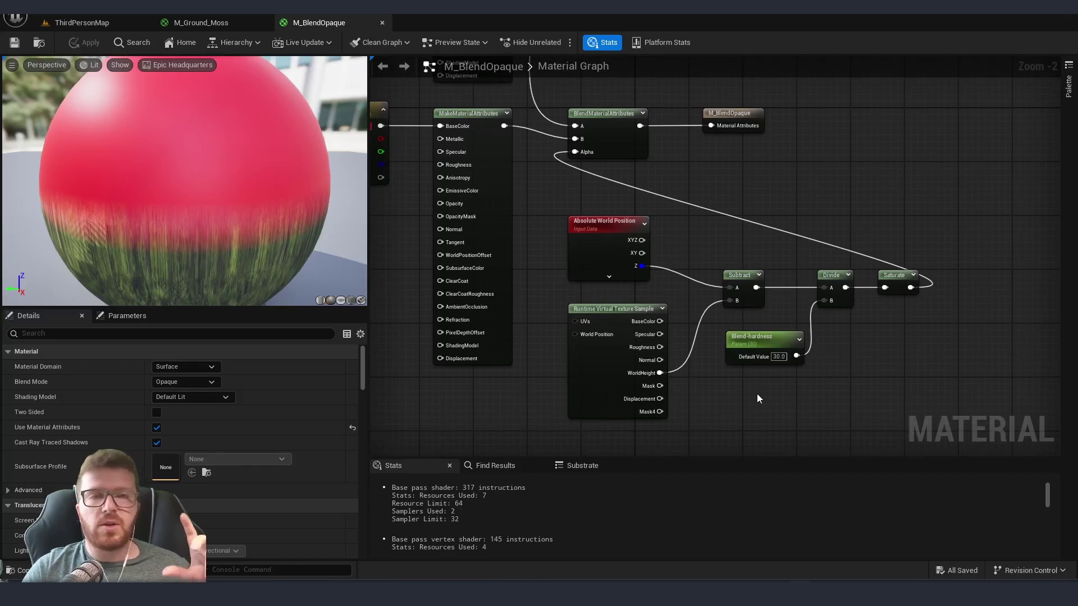
- Move BlendMaterialAttributes, the material output, Divide, Blend-hardness and Saturate farther along the M_BlendOpaque graph to open a gap after Subtract
scroll(541, 409, down, 2)
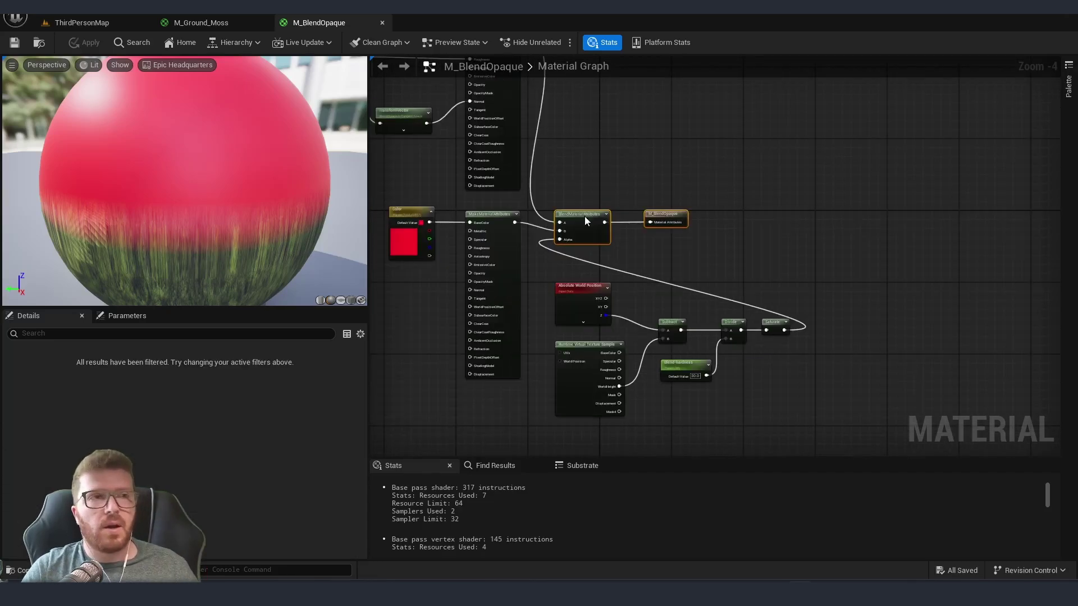
drag(585, 217, 961, 210)
right_drag(691, 287, 669, 272)
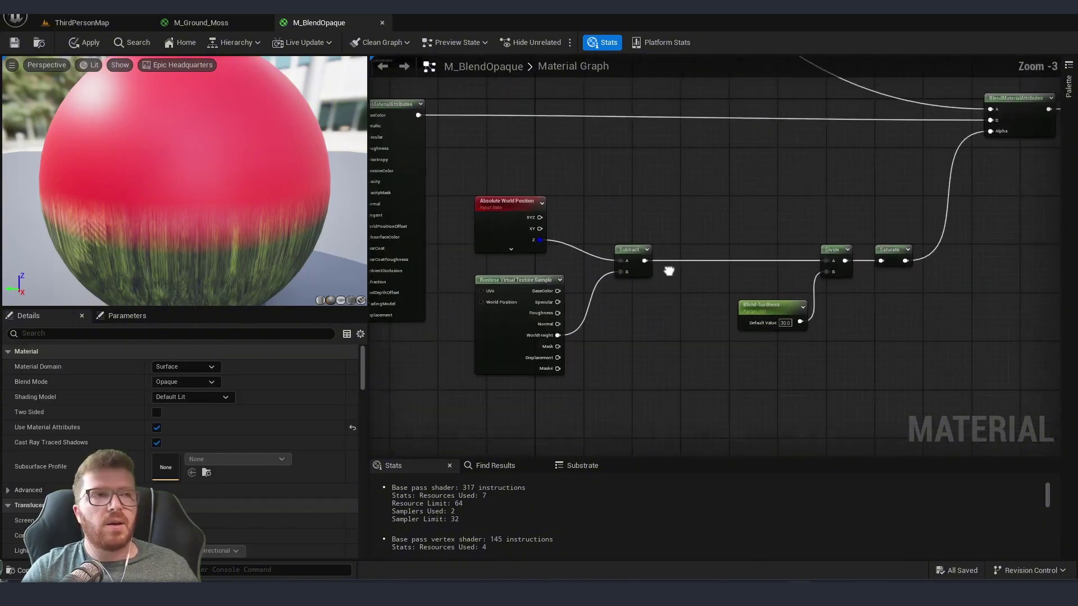
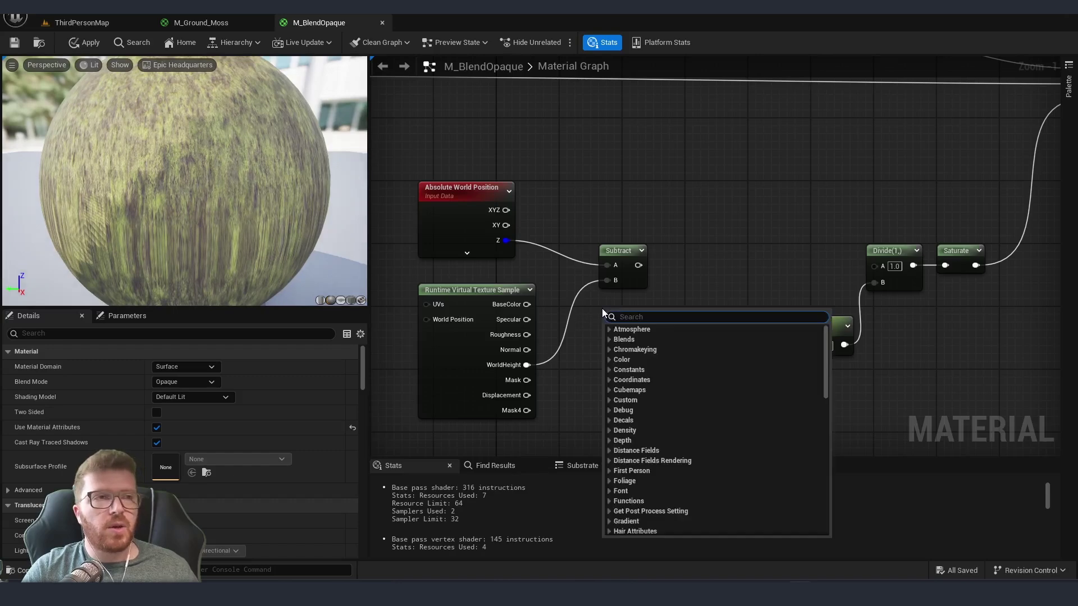
- Add an ObjectBounds node below the Subtract node in the M_BlendOpaque graph
text(ob)
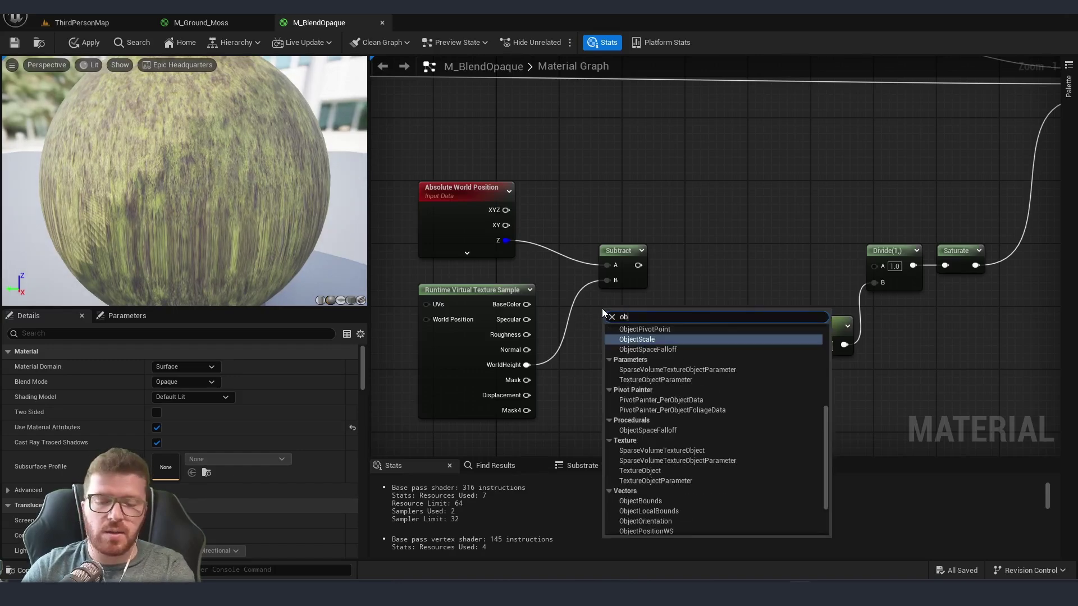
text(jectbo)
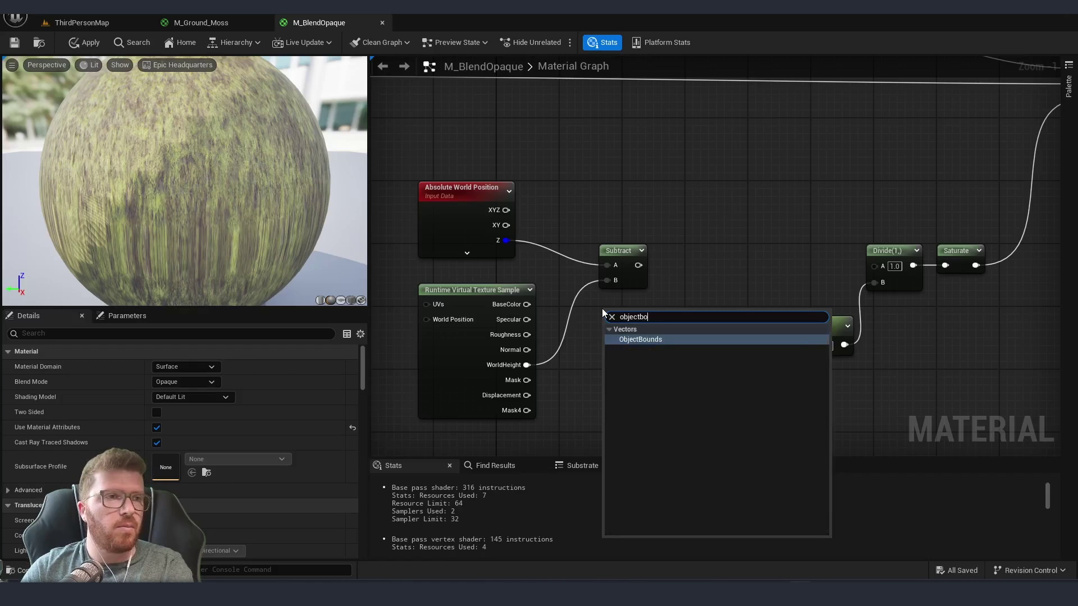
key(Return)
right_drag(638, 311, 616, 299)
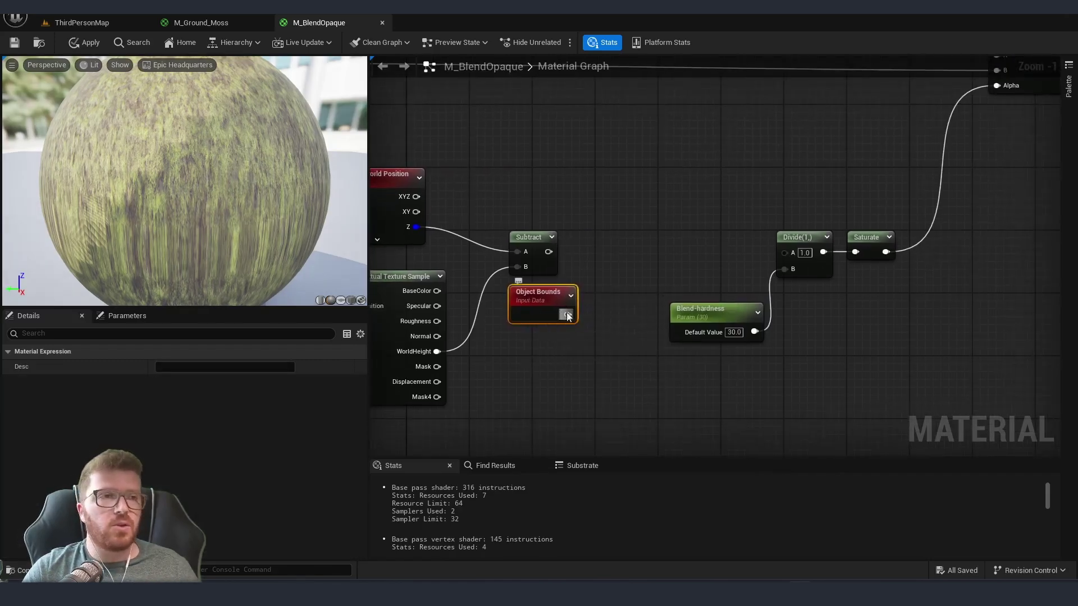
- Feed Object Bounds into a new Component Mask that passes only the B channel
drag(567, 315, 604, 304)
text(mask)
key(Return)
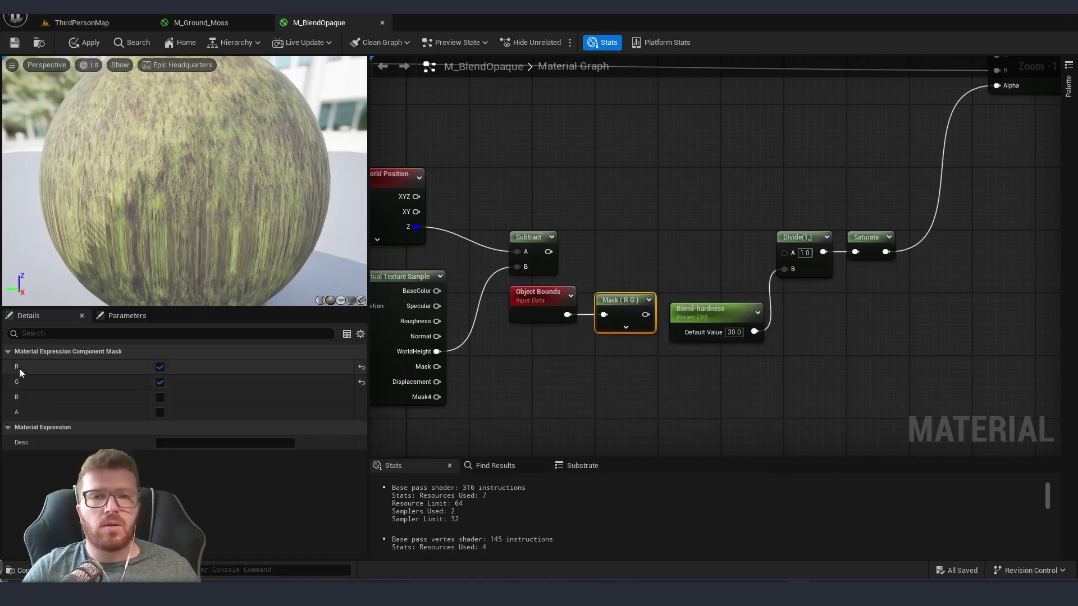
click(159, 367)
click(159, 382)
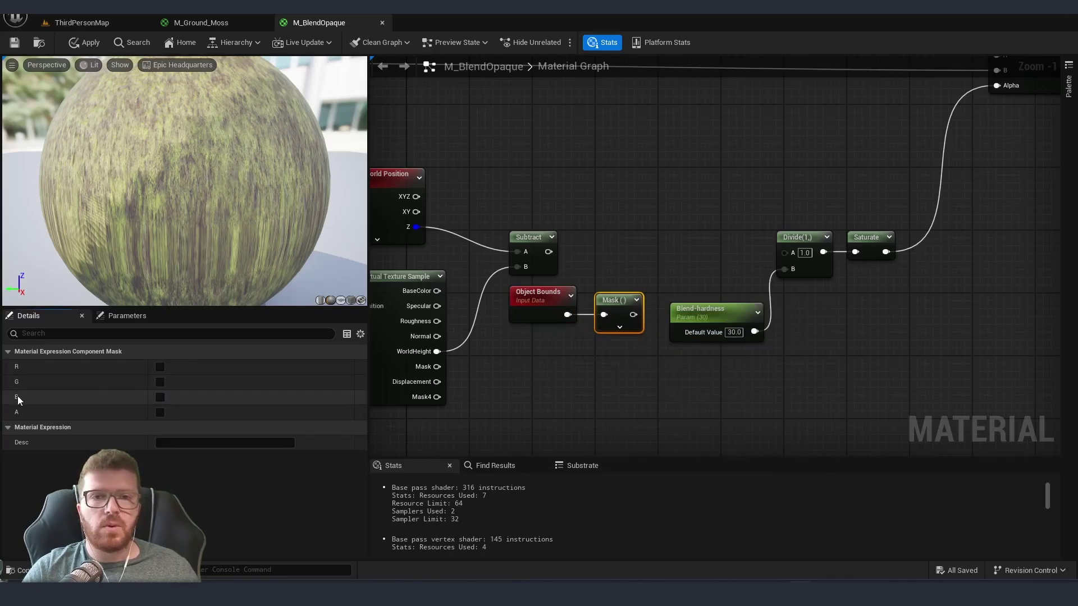
click(159, 398)
click(666, 243)
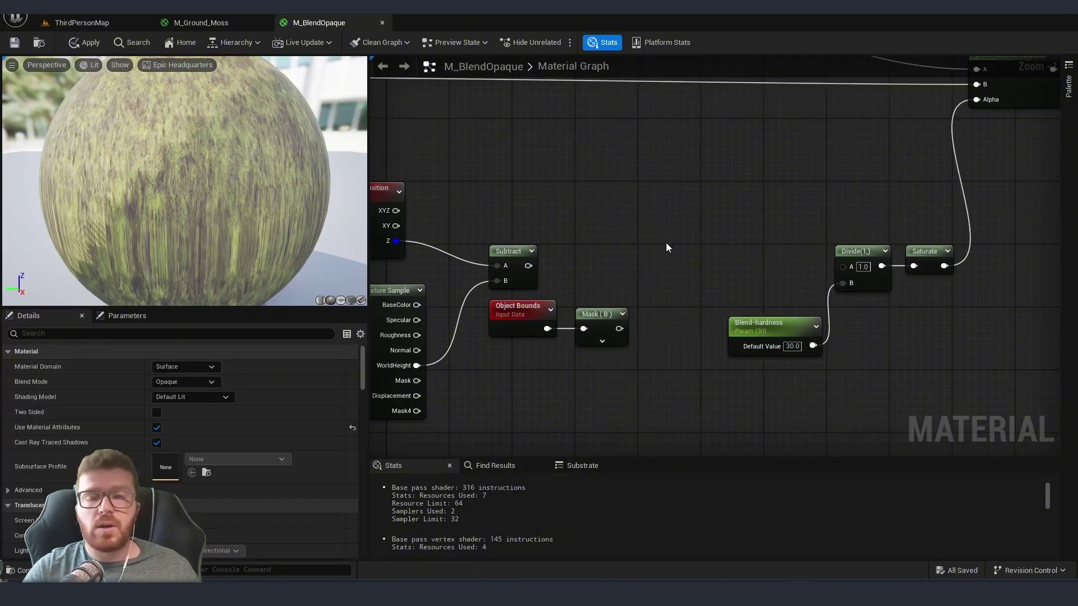
- Place an Add node and connect Subtract to its A input and the B-channel mask to its B input
click(658, 240)
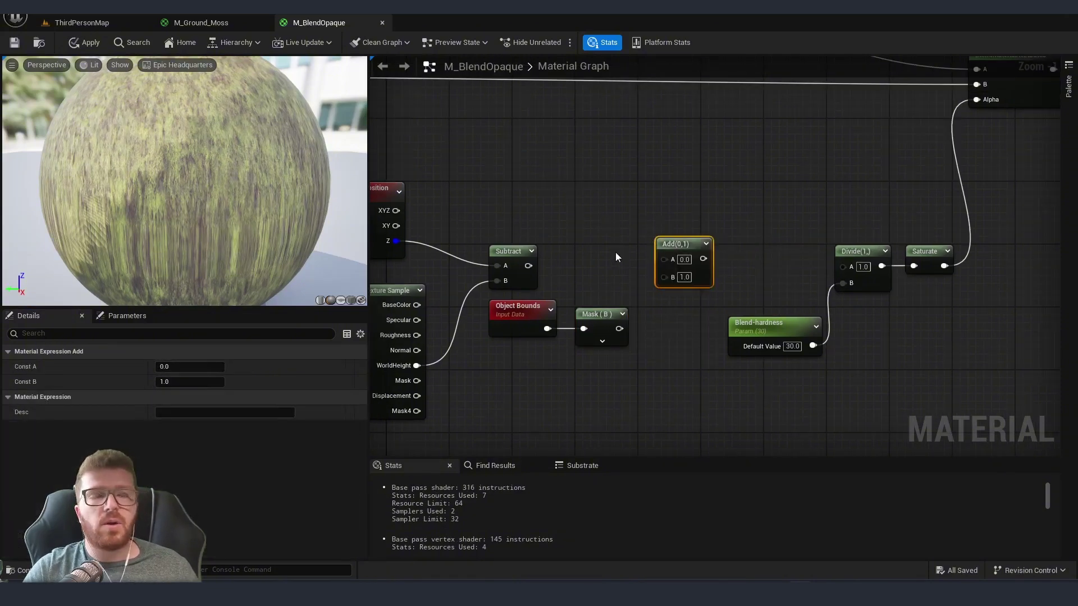
drag(663, 259, 528, 266)
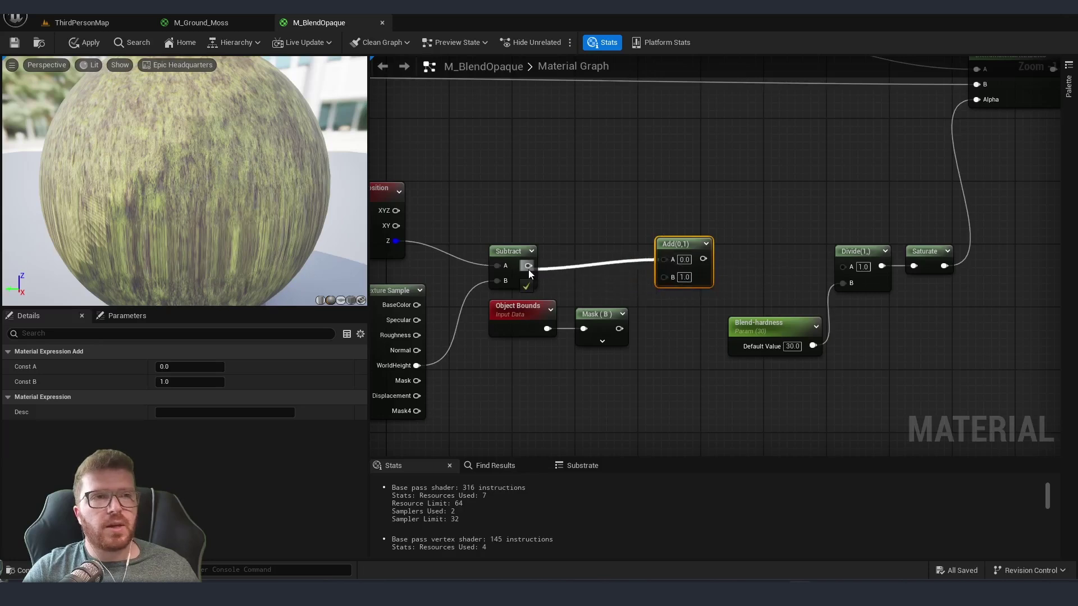
drag(681, 258, 679, 265)
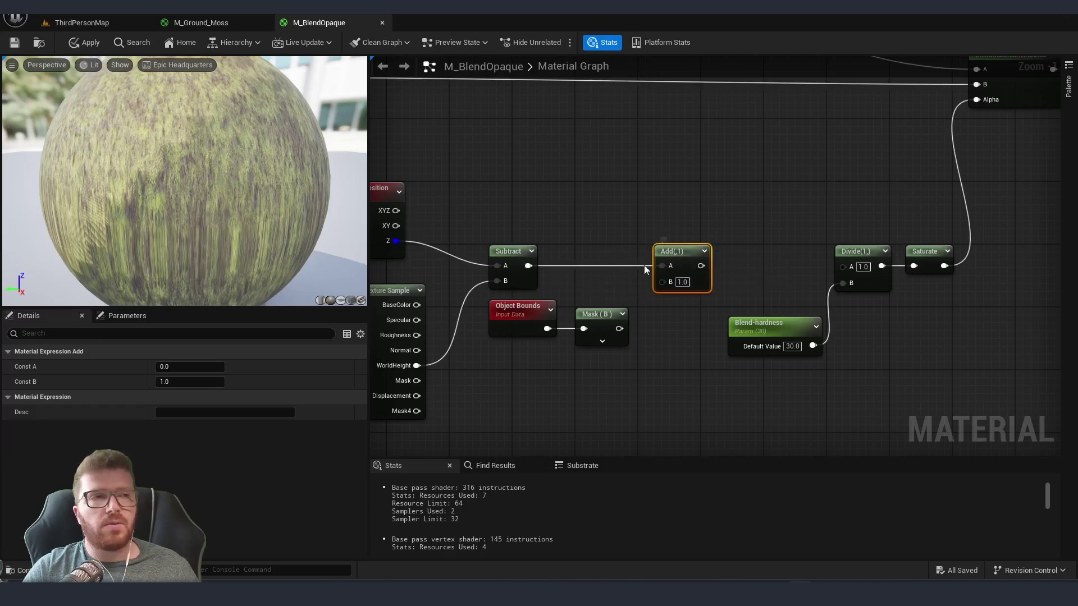
drag(619, 329, 662, 281)
right_drag(760, 280, 707, 273)
- Feed Add into a new Subtract node and wire a Multiply of the Object Bounds mask into its B input
drag(633, 257, 669, 257)
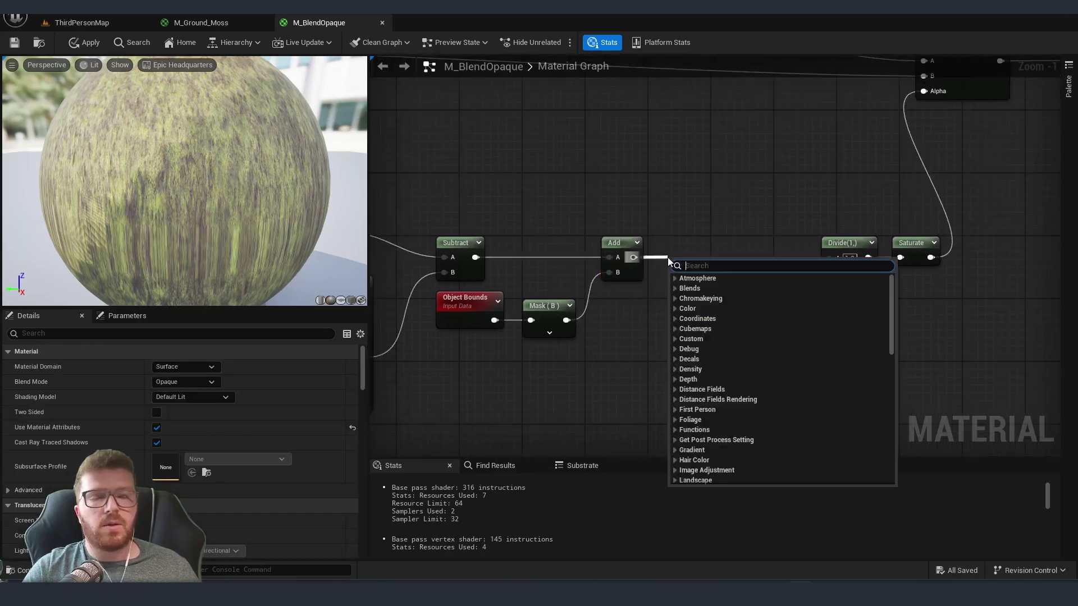
text(su)
key(Return)
right_drag(594, 377, 602, 335)
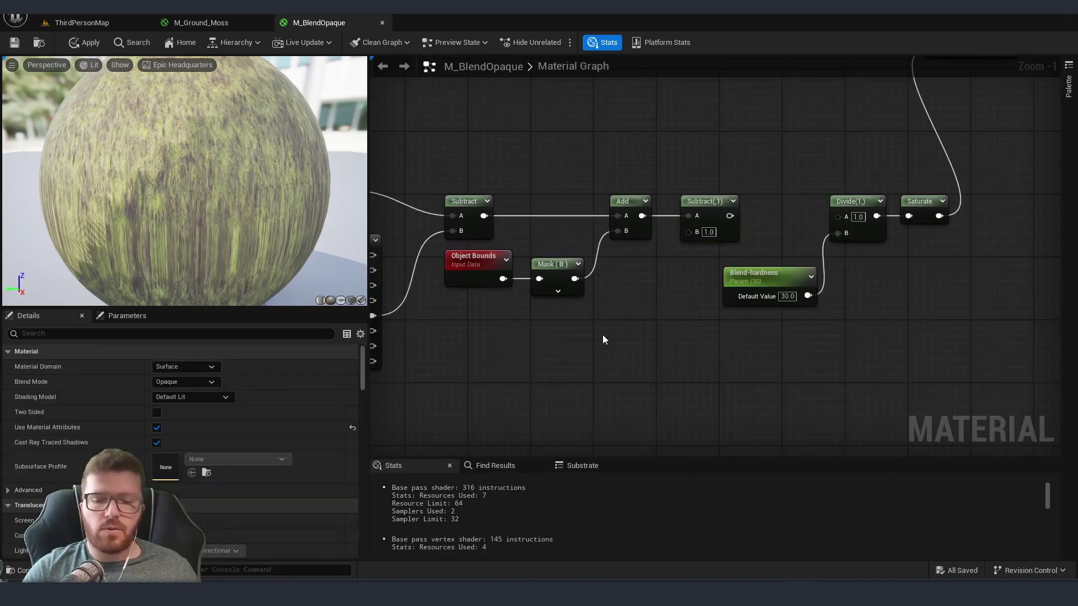
click(621, 325)
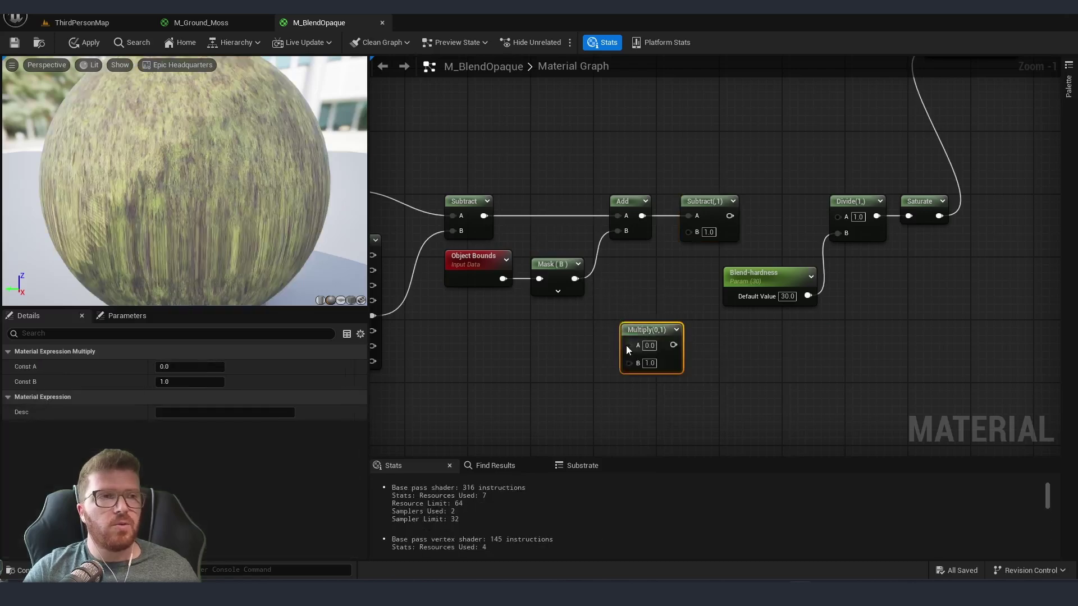
drag(626, 345, 688, 232)
- Duplicate the Blend-hardness parameter, rename the copy Blend-falloff and set its default value to 10
click(758, 281)
right_drag(717, 333, 750, 327)
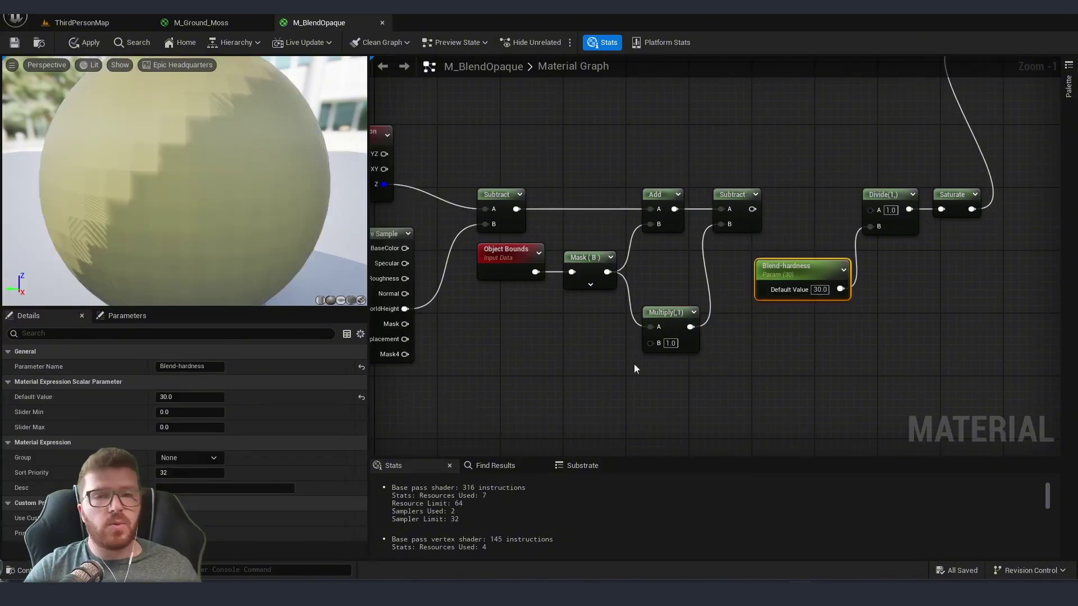
key(ctrl+c)
key(ctrl+v)
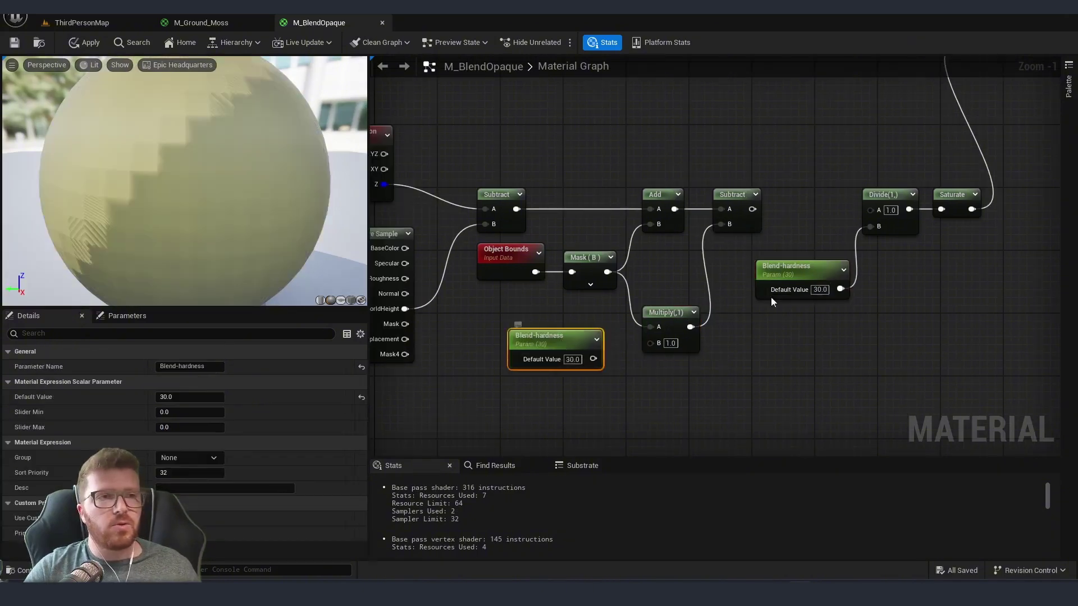
double_click(186, 365)
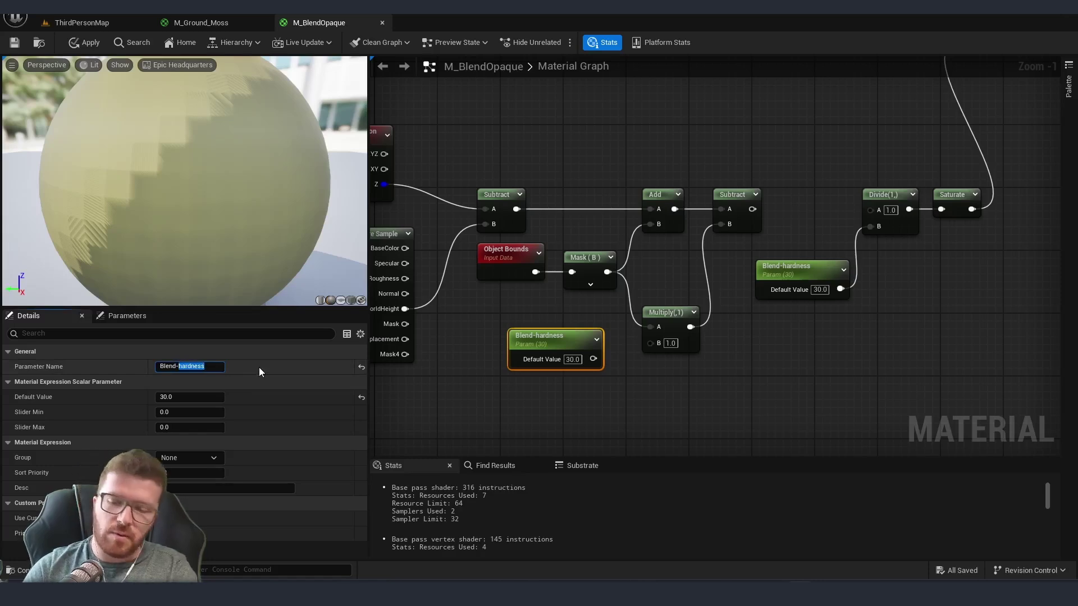
text(falloff)
click(573, 359)
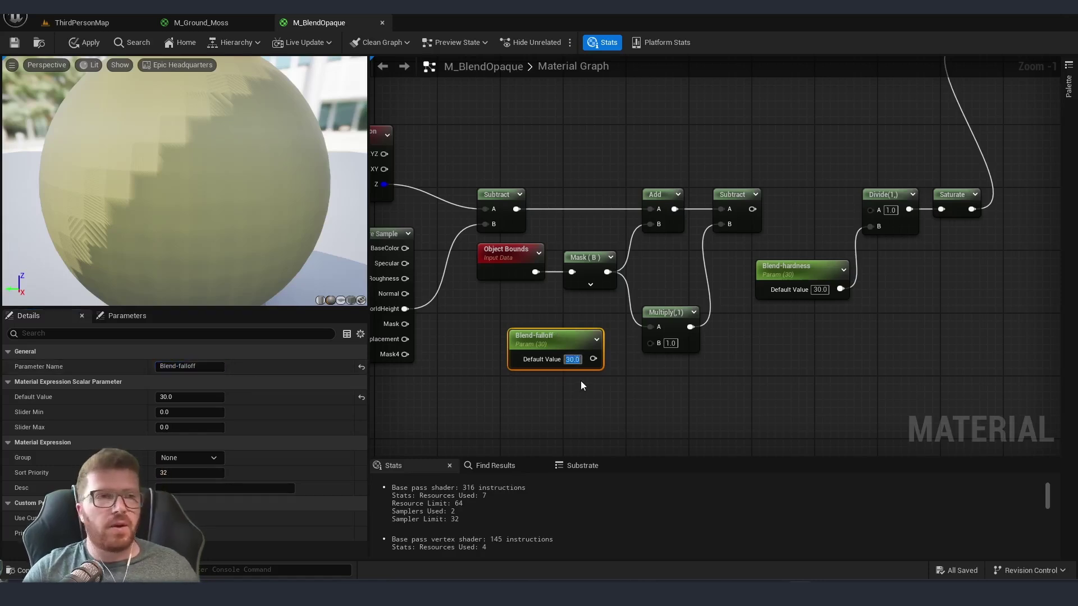
text(10)
key(Return)
- Connect Blend-falloff to the Multiply node's B input and the second Subtract's output to Divide's A input
drag(593, 358, 651, 343)
right_drag(761, 218, 637, 224)
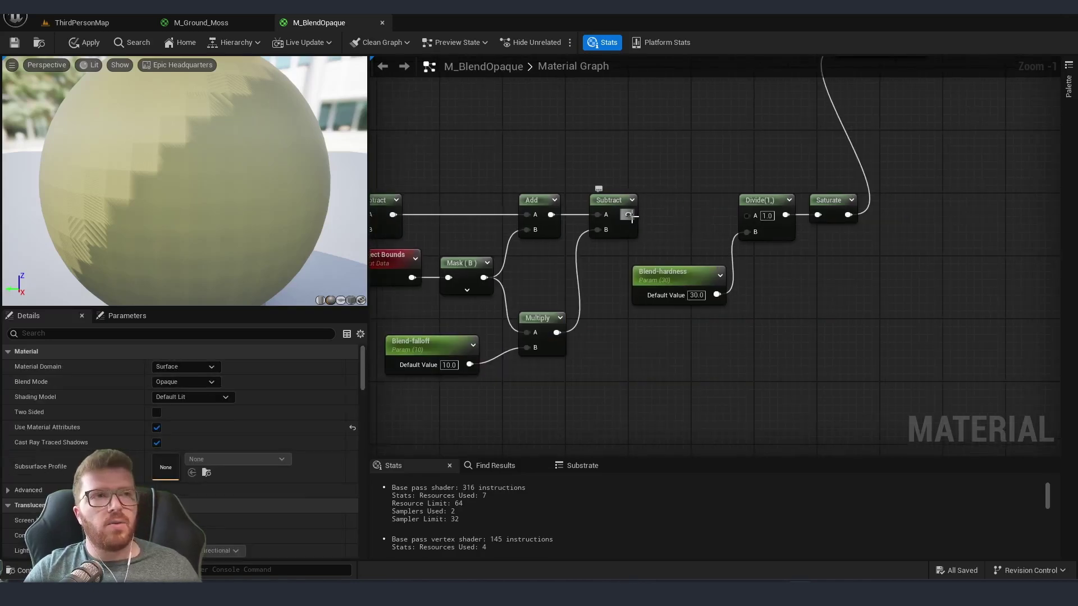
drag(629, 215, 750, 215)
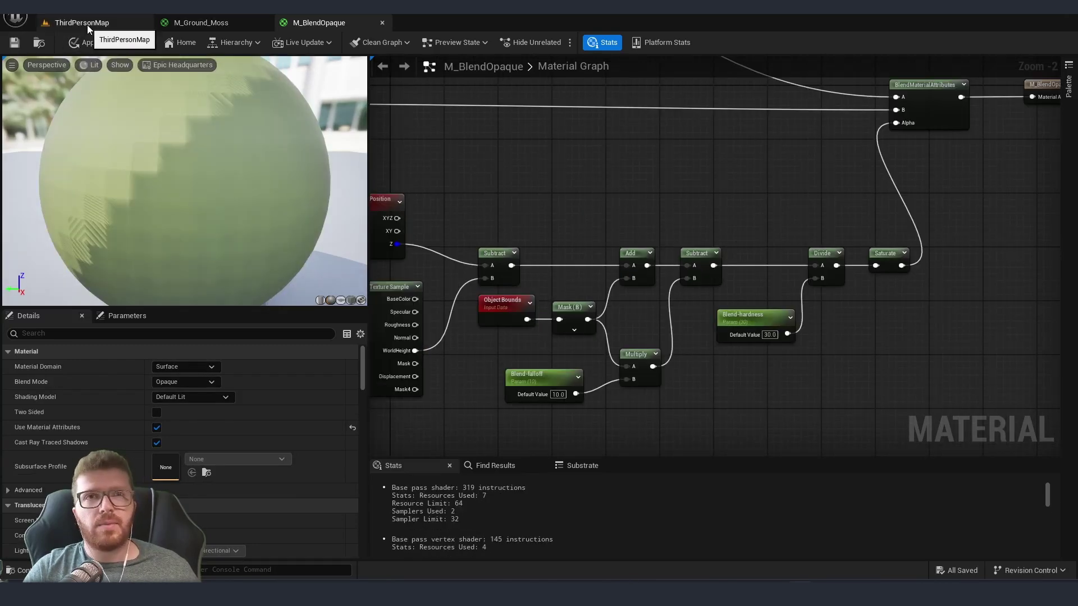
- Create the material instance MI_BlendTest from M_BlendOpaque and assign it to Element 0 of the Sphere in ThirdPersonMap
click(86, 25)
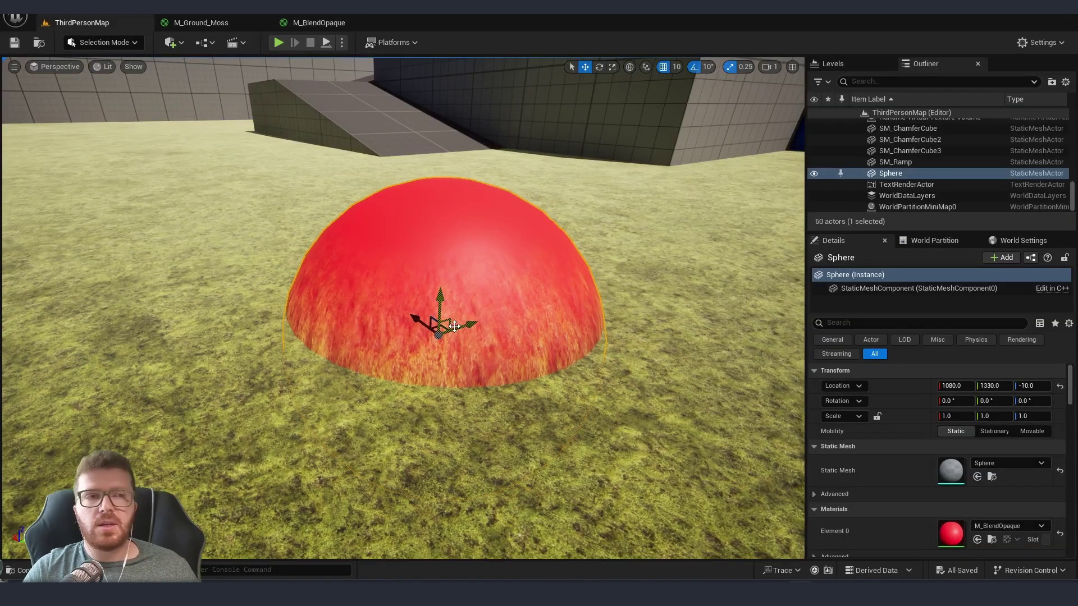
key(ctrl+space)
right_click(365, 436)
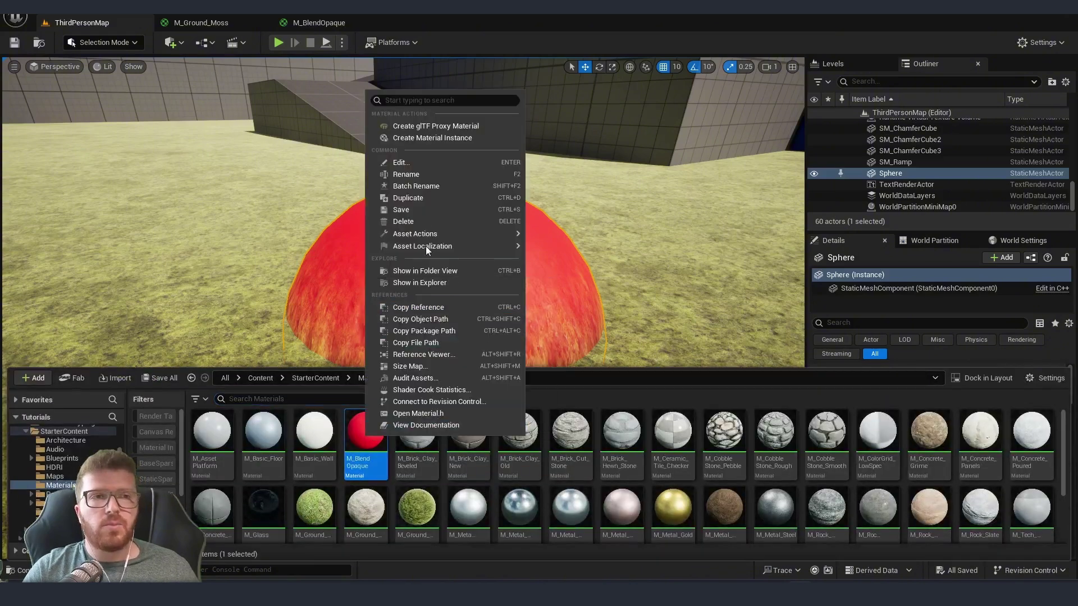
click(433, 138)
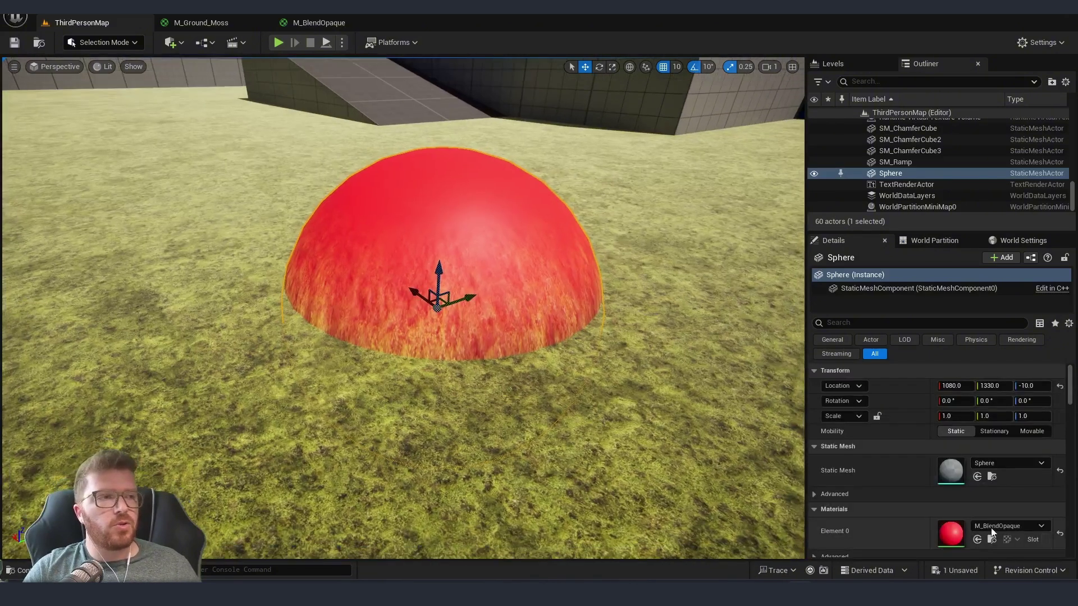
click(977, 539)
- Override Blend-falloff to about 1.42 and Blend-hardness to about 27.5 in MI_BlendTest, and raise the Sphere slightly to check the blend
right_drag(620, 305, 673, 281)
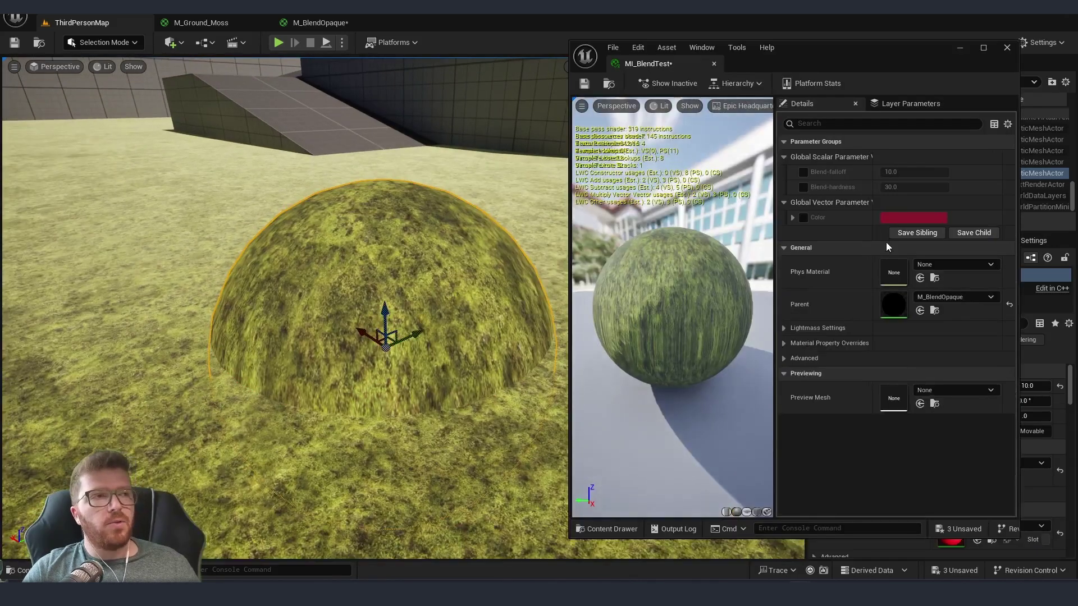
click(803, 187)
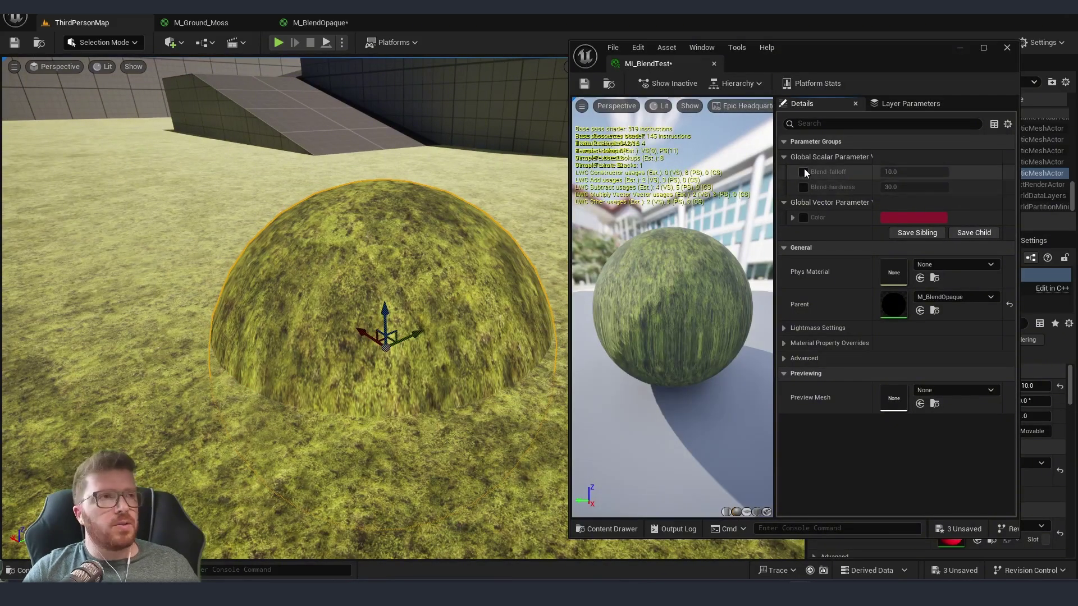
click(803, 172)
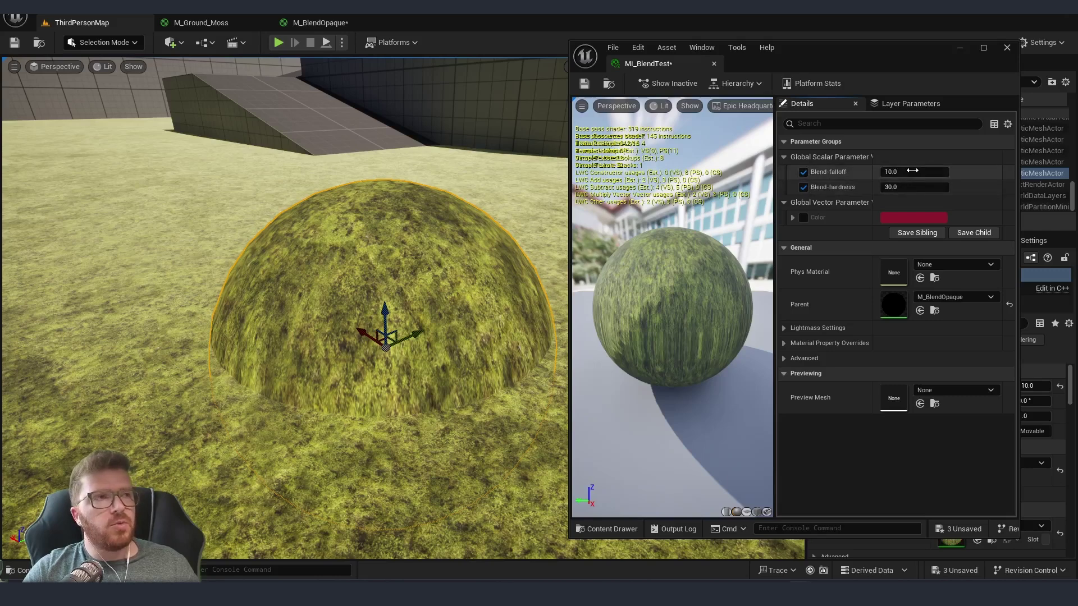
mouse_move(912, 171)
mouse_down()
mouse_move(898, 172)
mouse_move(913, 172)
mouse_move(916, 191)
mouse_move(893, 191)
mouse_move(909, 192)
mouse_up()
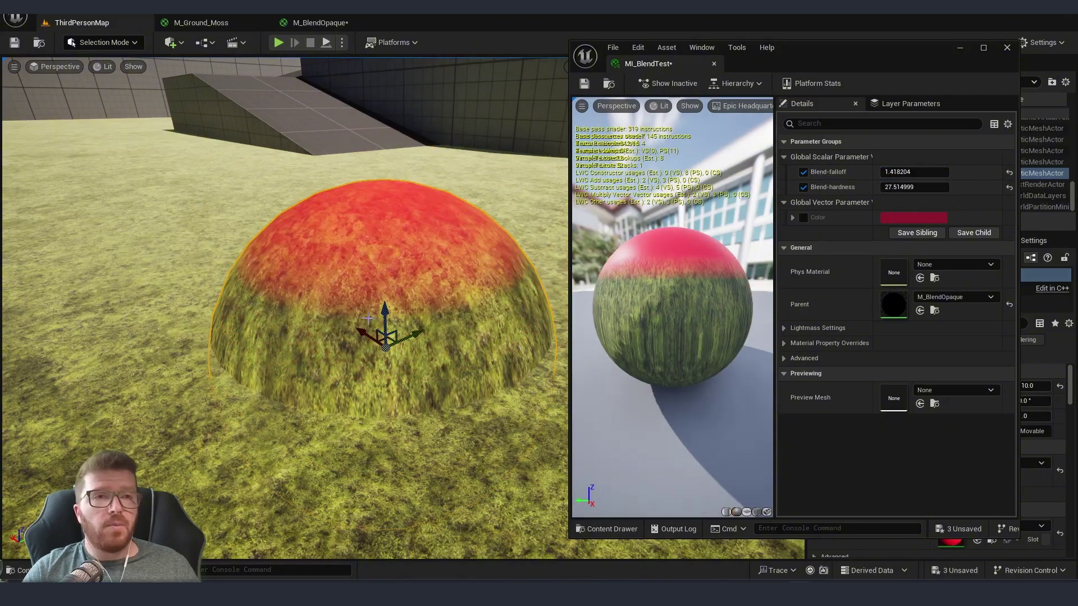
drag(382, 318, 384, 300)
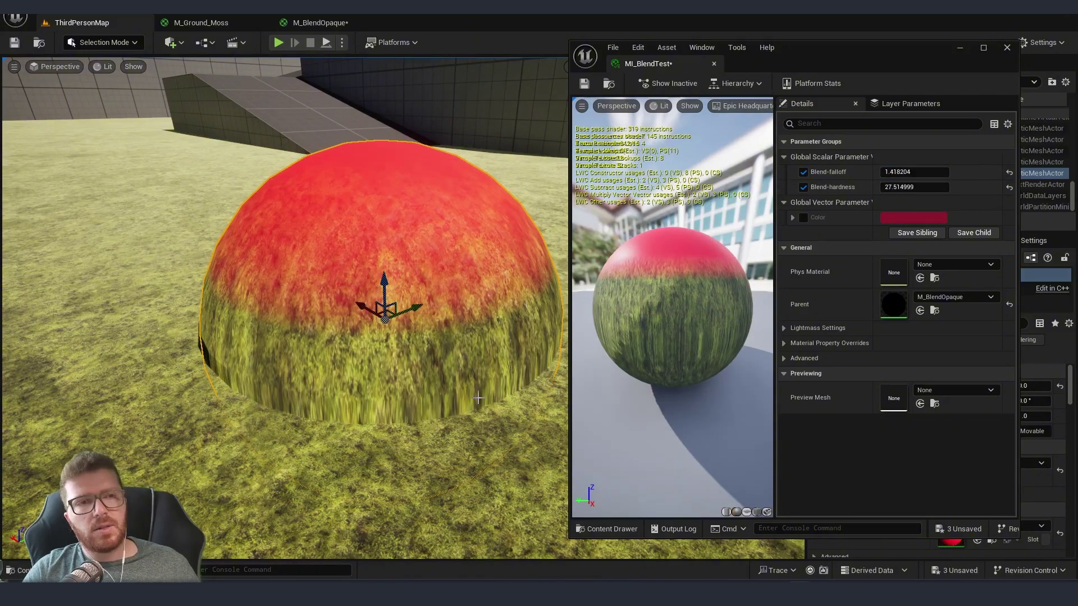
right_drag(292, 397, 303, 331)
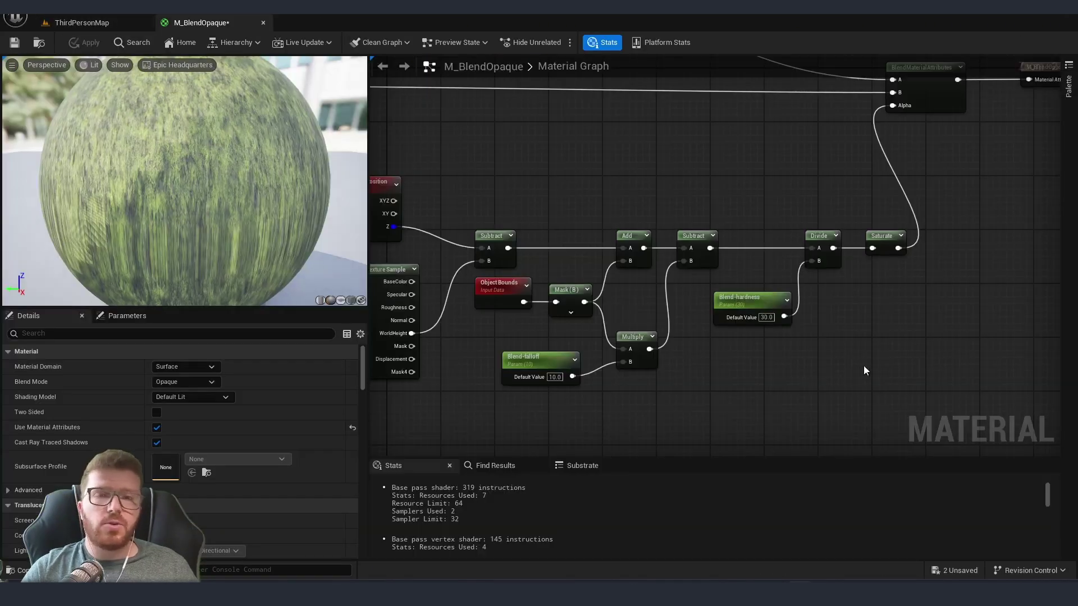
- Add a VertexNormalWS node below the height blend chain in the M_BlendOpaque graph
right_drag(864, 365, 811, 360)
scroll(669, 336, down, 1)
scroll(670, 337, down, 1)
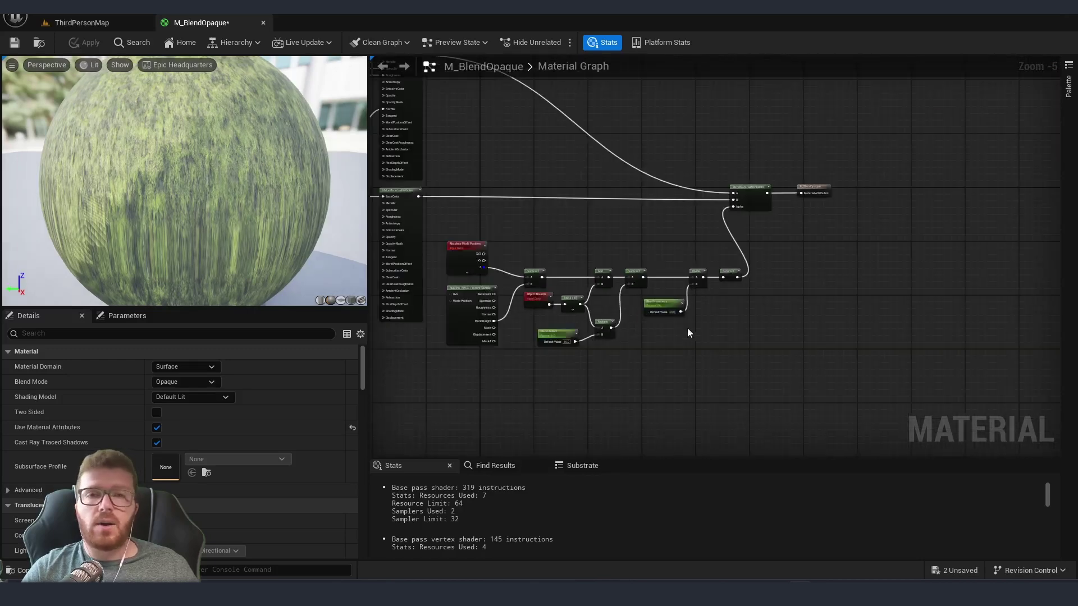
scroll(673, 331, up, 2)
right_click(632, 303)
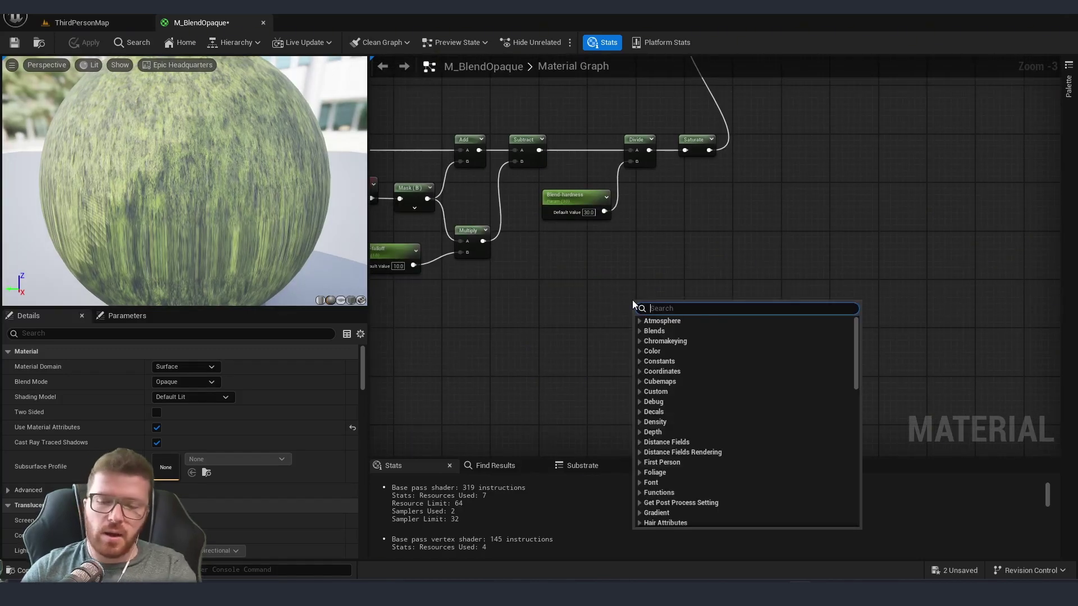
text(vertex)
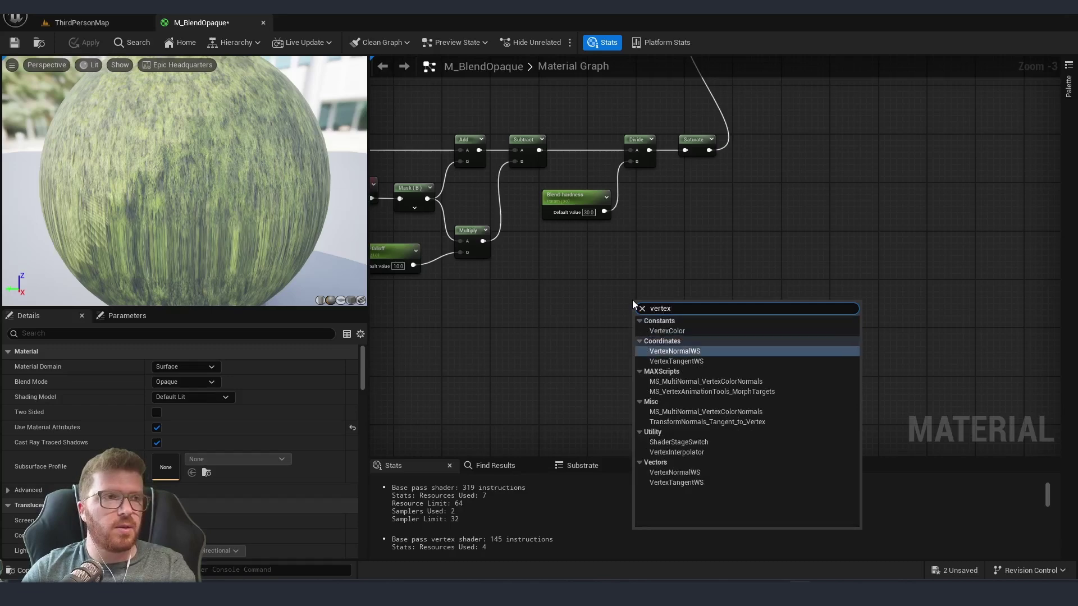
key(Return)
- Feed VertexNormalWS through a new Component Mask into the A input of a new Multiply node
drag(643, 314, 685, 314)
text(mask)
key(Return)
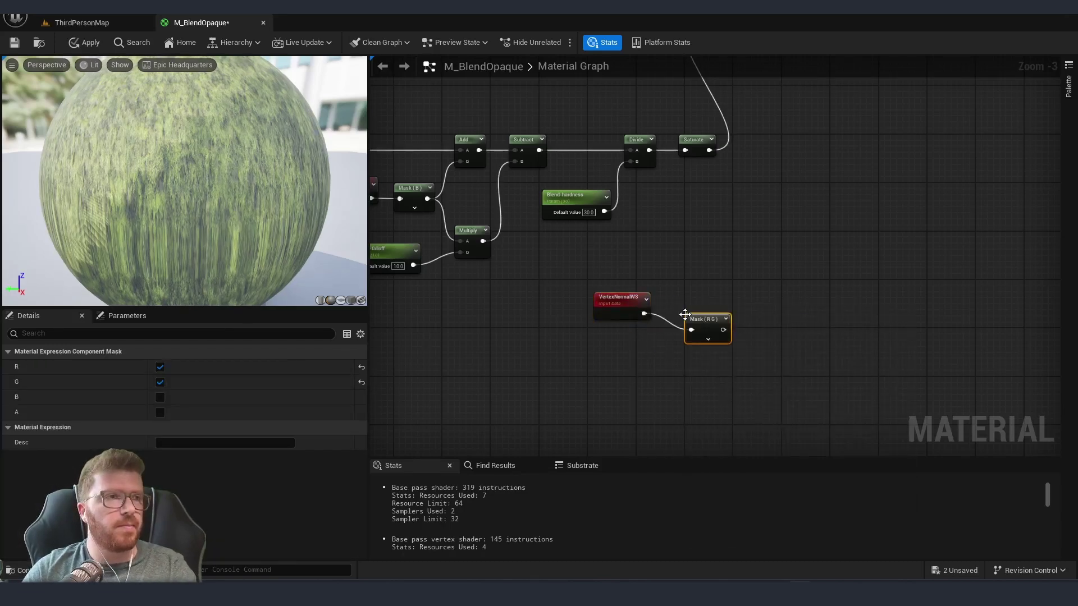
click(710, 283)
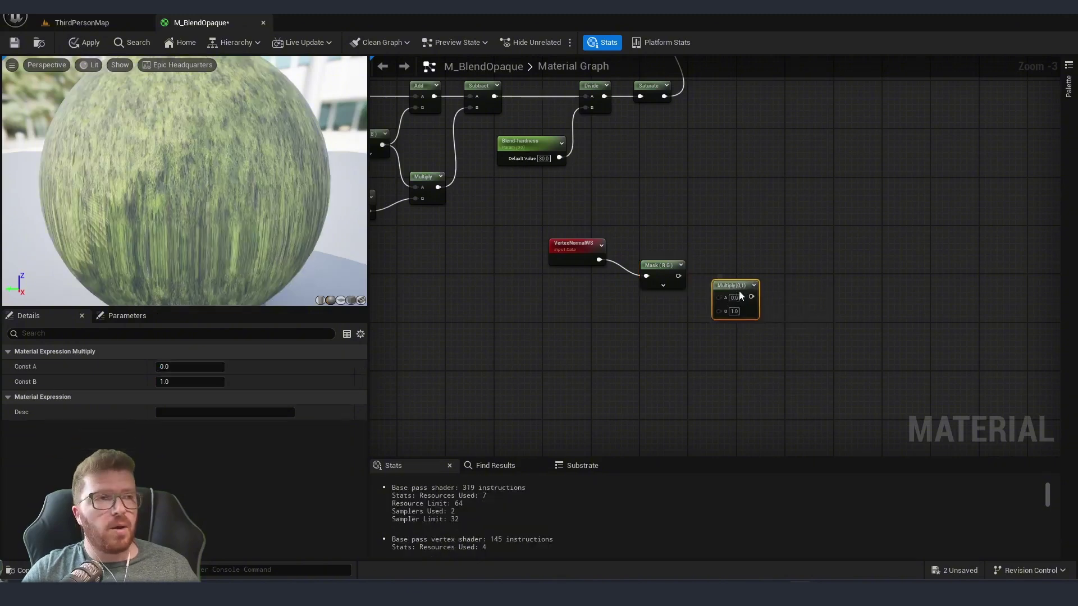
drag(719, 298, 678, 276)
- Add a scalar parameter named Blend-sides below the Component Mask and connect it to the B input of the vertex-normal Multiply
click(612, 312)
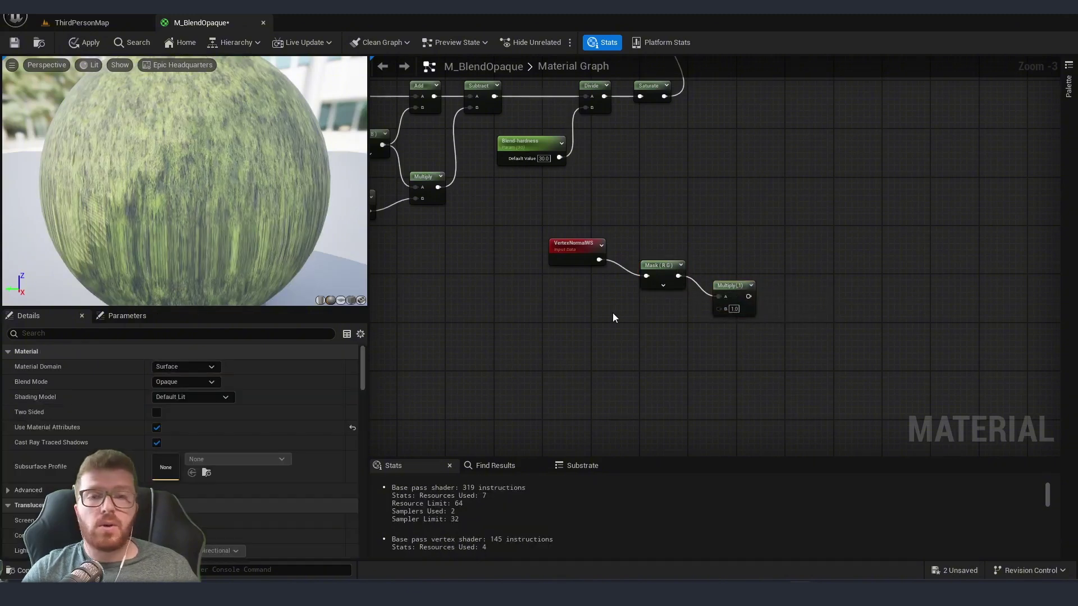
click(619, 315)
right_click(638, 318)
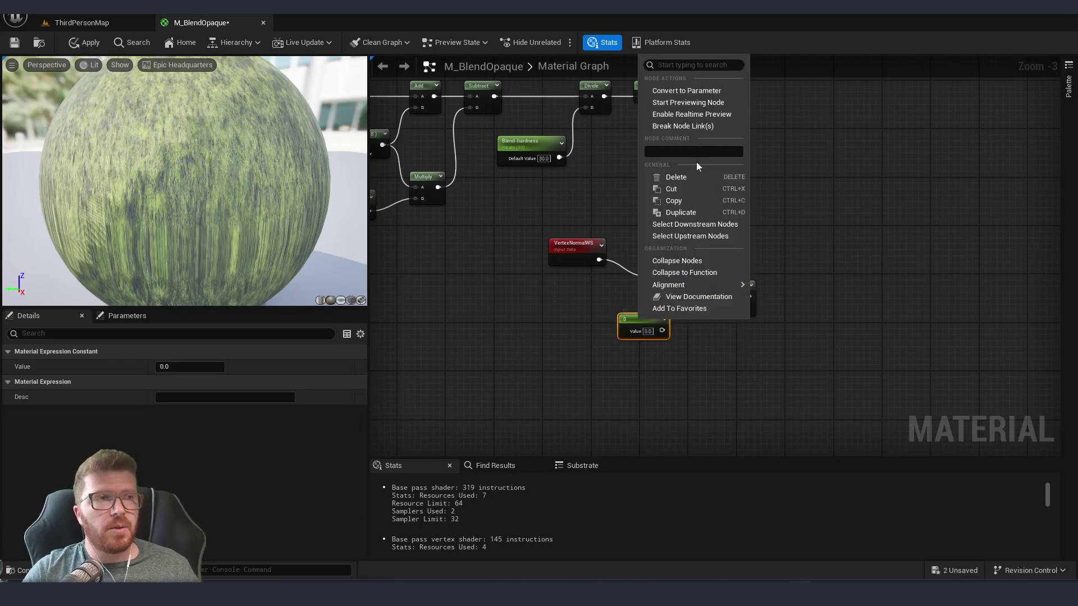
click(708, 89)
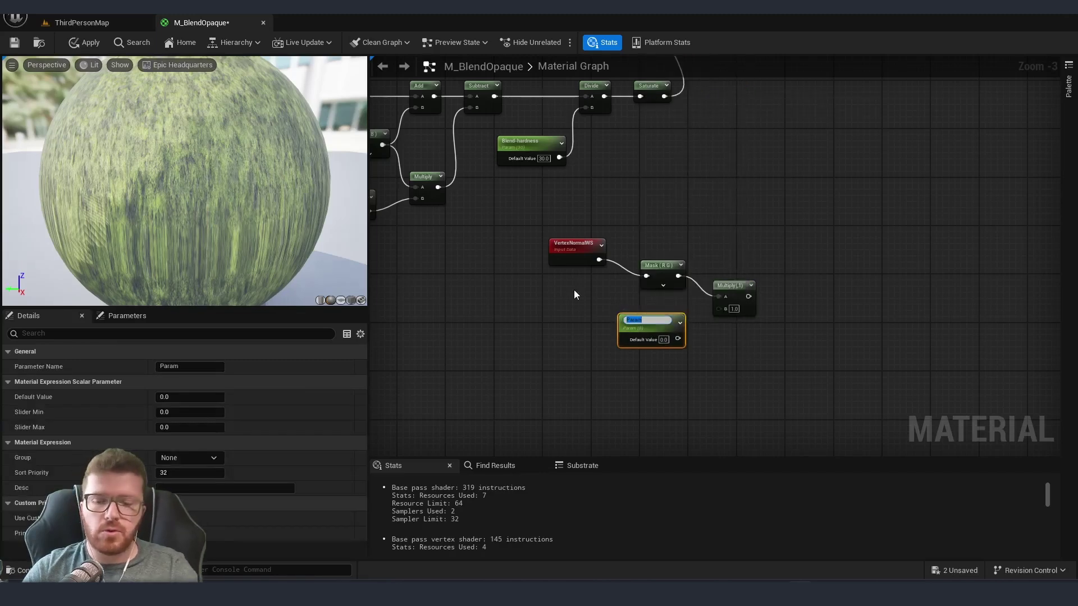
text(Blen)
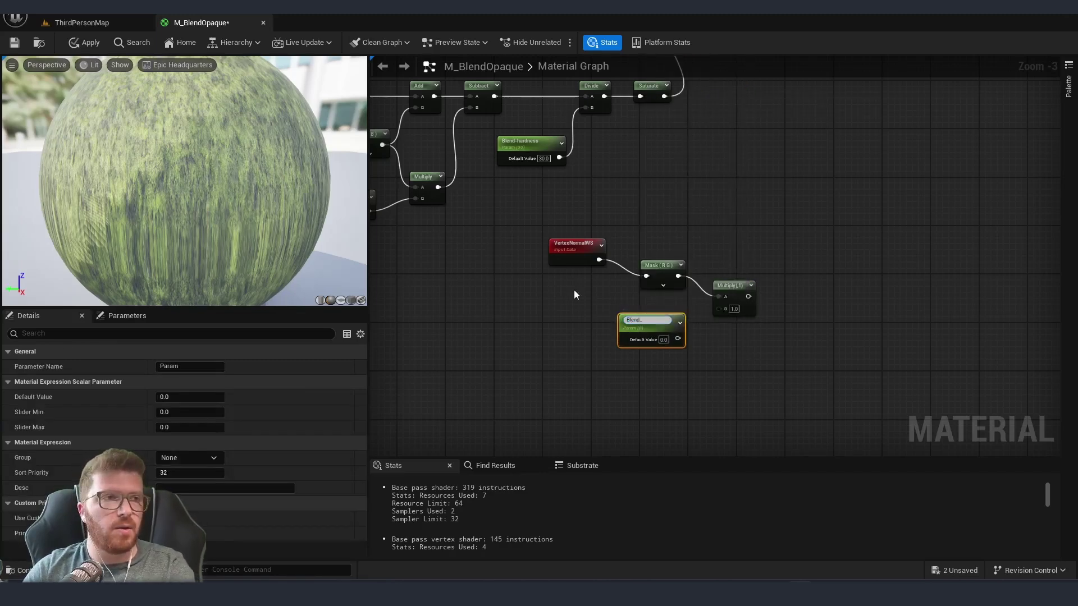
text(d-sides)
key(Return)
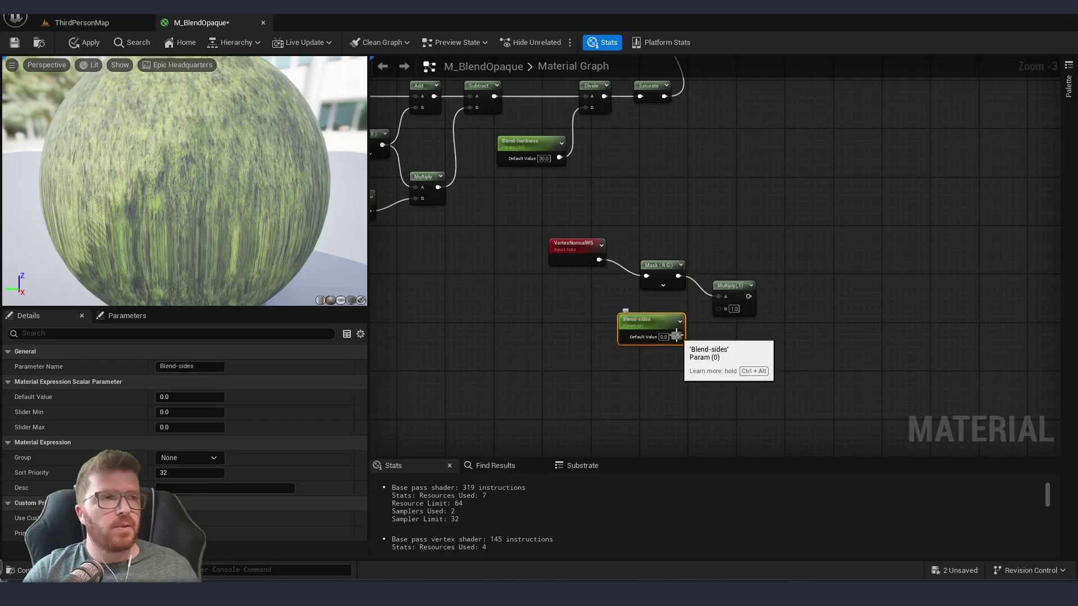
drag(677, 337, 720, 309)
- Add a Saturate node fed by the Multiply that combines the vertex-normal mask and Blend-sides
right_drag(724, 347, 662, 317)
drag(678, 266, 718, 268)
text(sat)
key(Return)
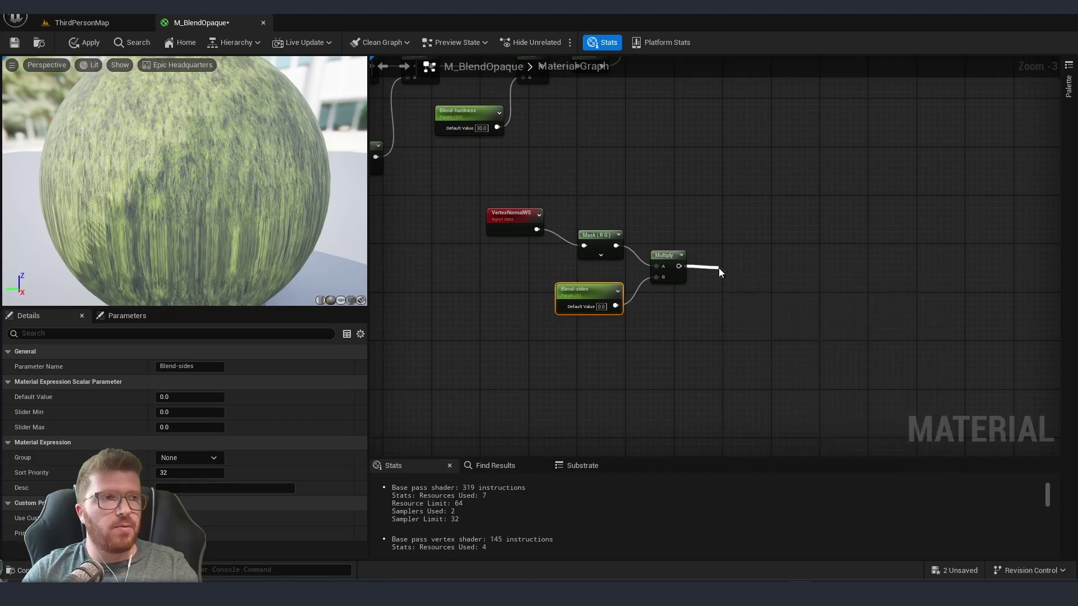
right_drag(739, 271, 713, 270)
- Place a new unconnected Multiply node just above and beyond the Saturate of the Blend-sides chain
key(m)
click(753, 257)
right_drag(568, 133, 588, 199)
right_drag(639, 257, 895, 260)
scroll(870, 264, down, 2)
drag(585, 200, 873, 312)
right_drag(874, 312, 786, 261)
click(786, 262)
scroll(787, 261, up, 3)
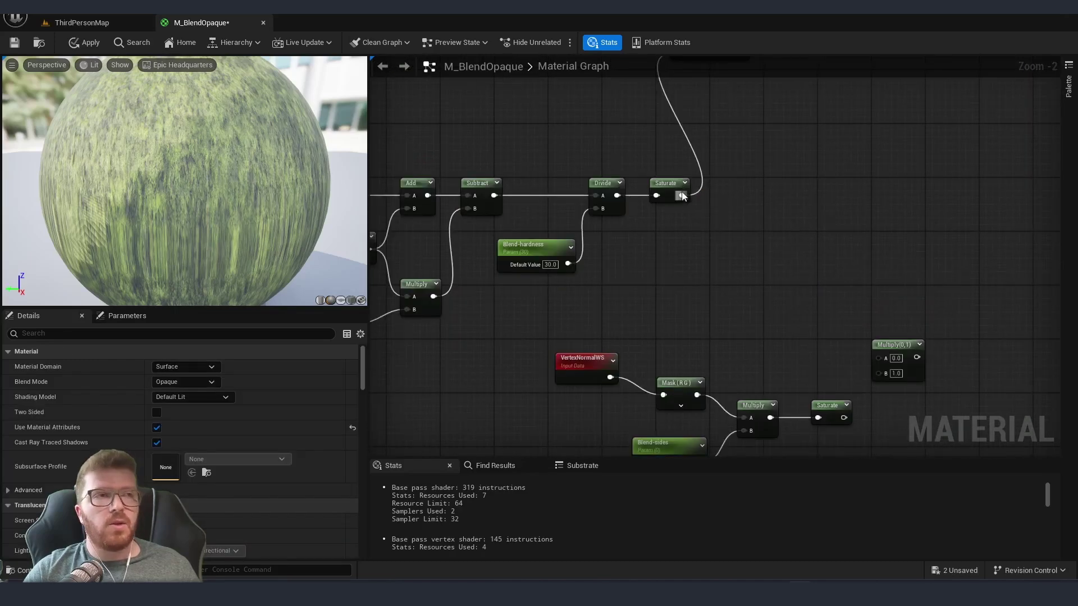
- Feed the height blend chain's final Saturate through a new OneMinus node into the A input of the unconnected Multiply
drag(681, 195, 732, 277)
text(one)
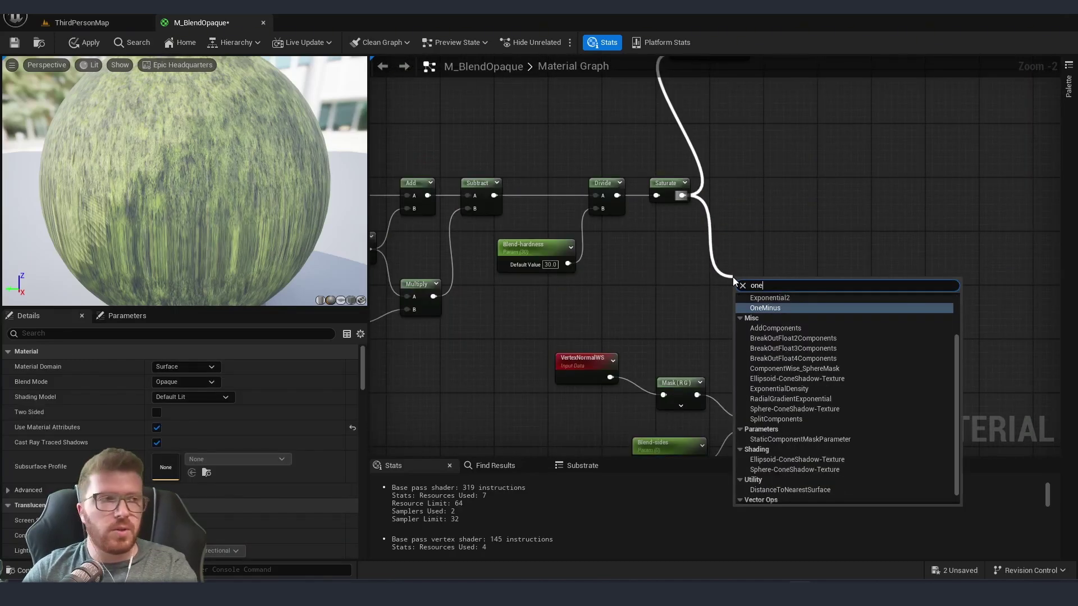
key(Return)
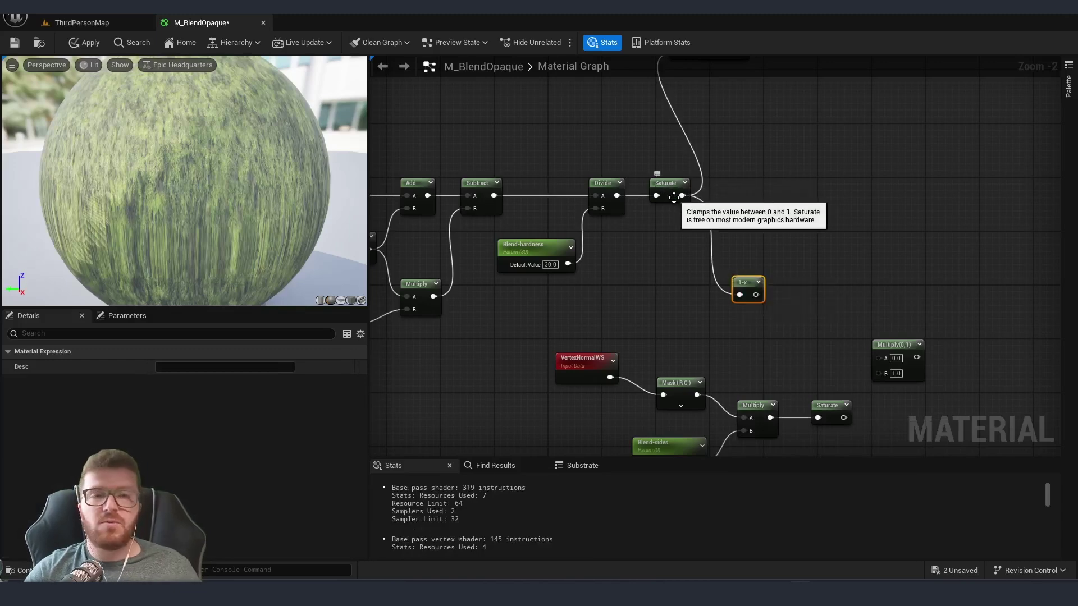
right_drag(794, 312, 708, 270)
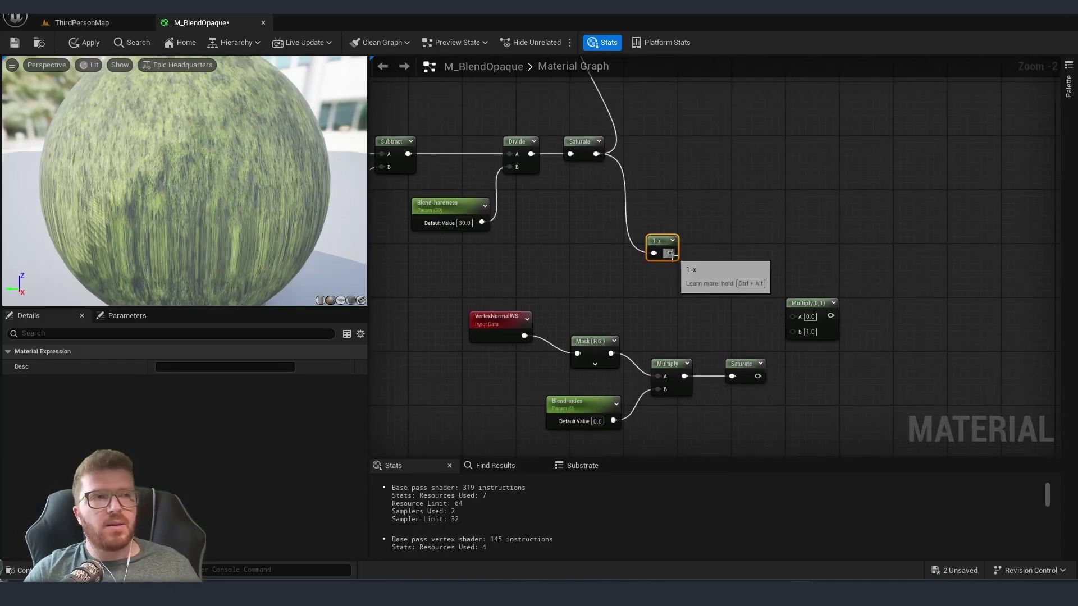
drag(670, 253, 793, 316)
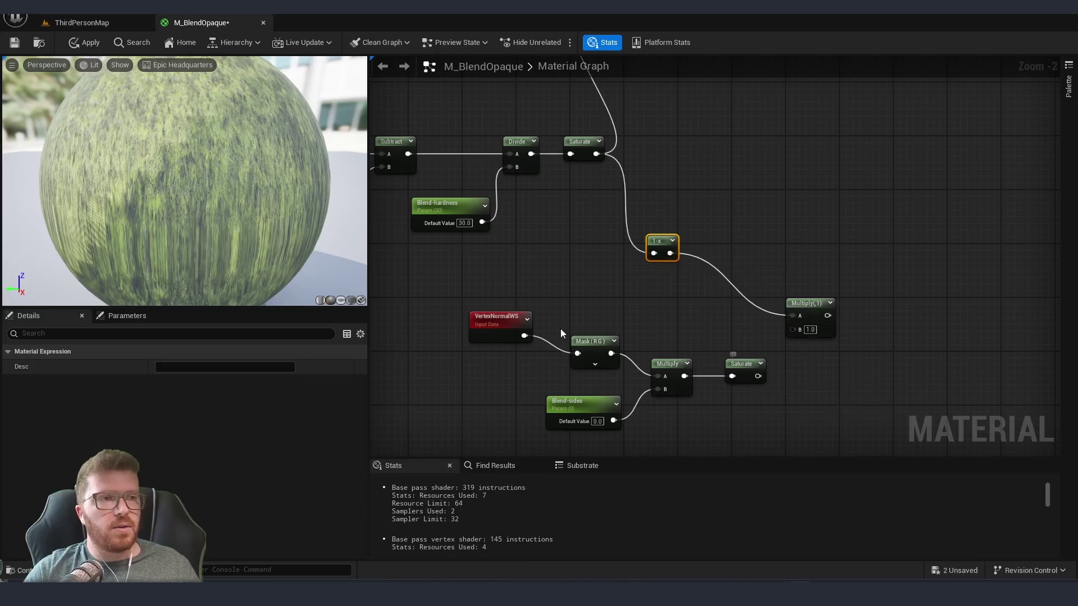
- Connect the Blend-sides chain's Saturate output to the B input of the Multiply fed by the OneMinus node
drag(456, 302, 750, 433)
click(749, 433)
drag(758, 377, 794, 329)
right_drag(794, 329, 679, 301)
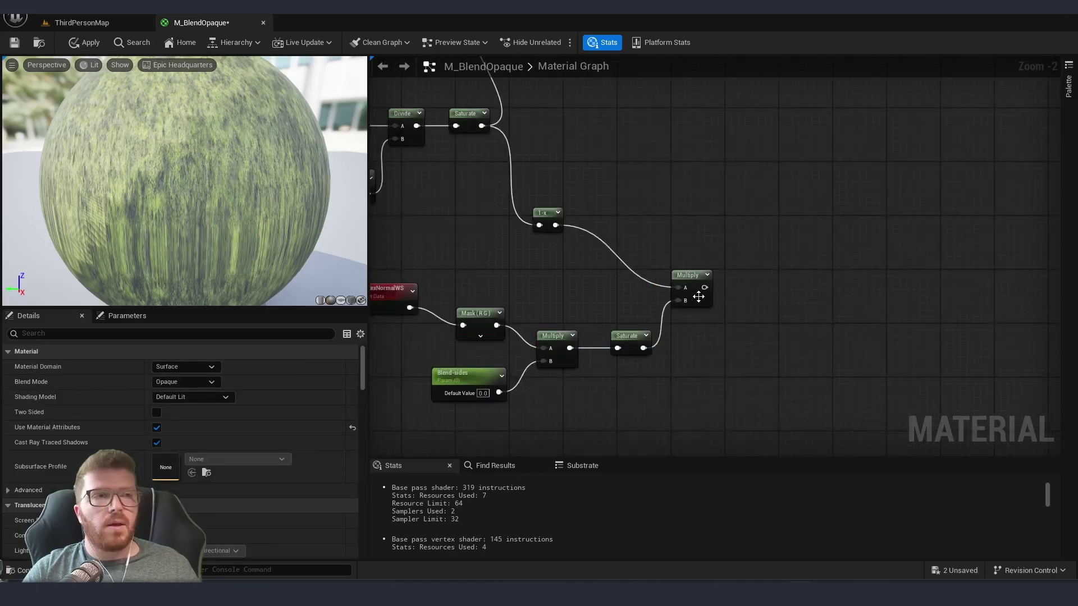
- Add a second OneMinus node fed by the Multiply that combines the inverted height blend and the Blend-sides chain
drag(706, 288, 749, 288)
text(1-x)
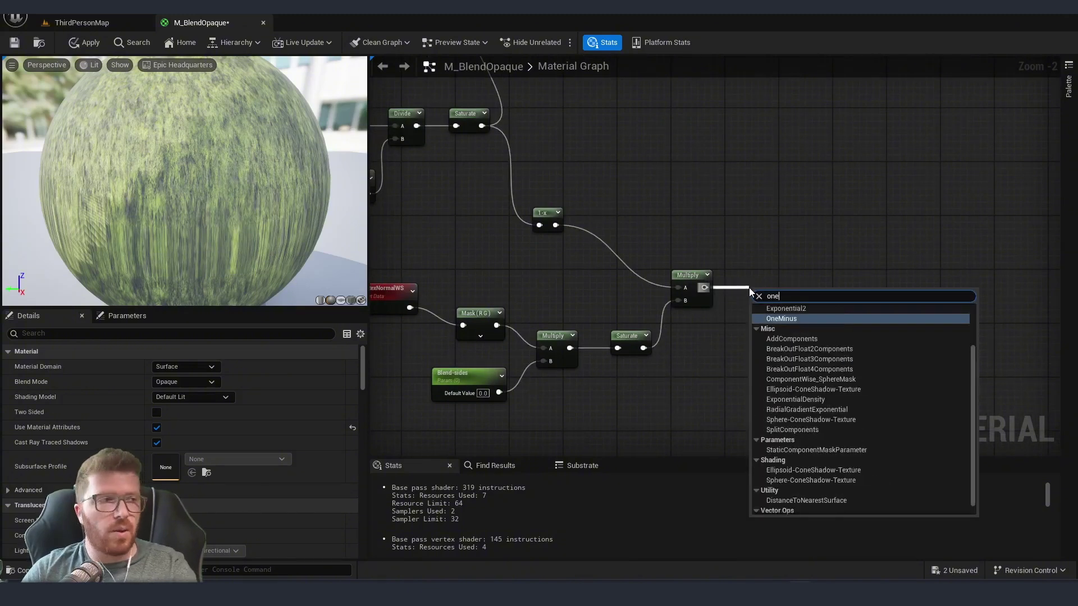
key(Return)
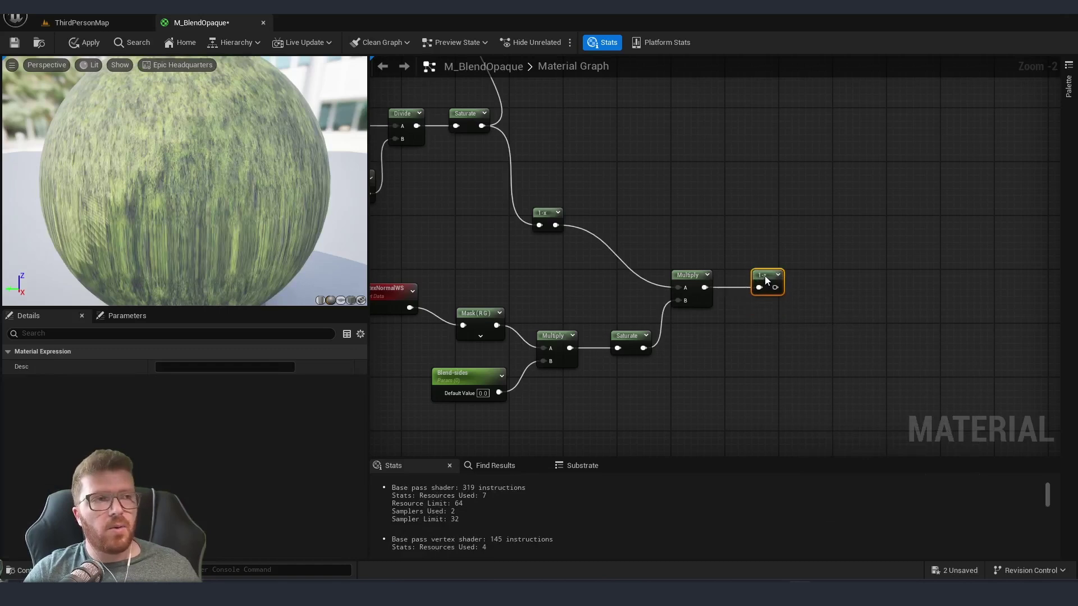
- Connect the final OneMinus output to the Alpha input of BlendMaterialAttributes, replacing the direct link from the height blend's Saturate
scroll(684, 285, down, 1)
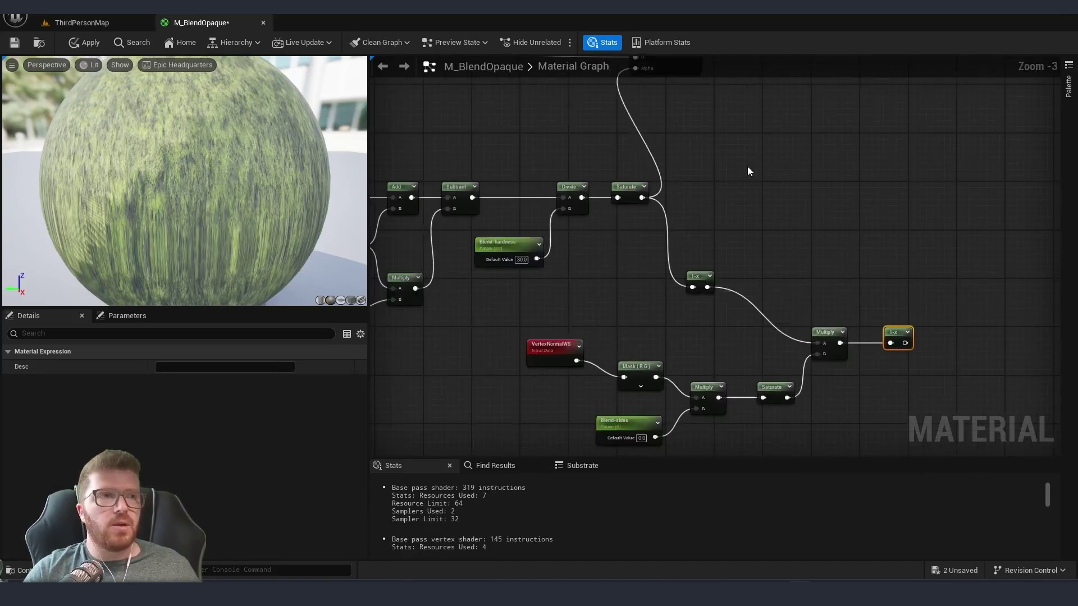
drag(748, 168, 797, 289)
scroll(726, 298, down, 1)
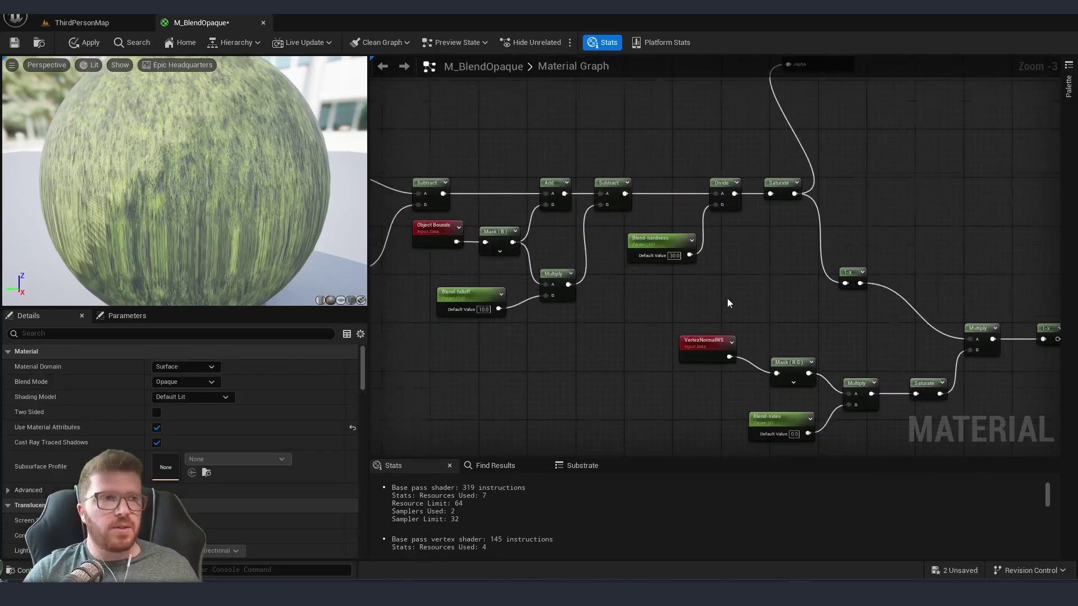
drag(406, 160, 770, 318)
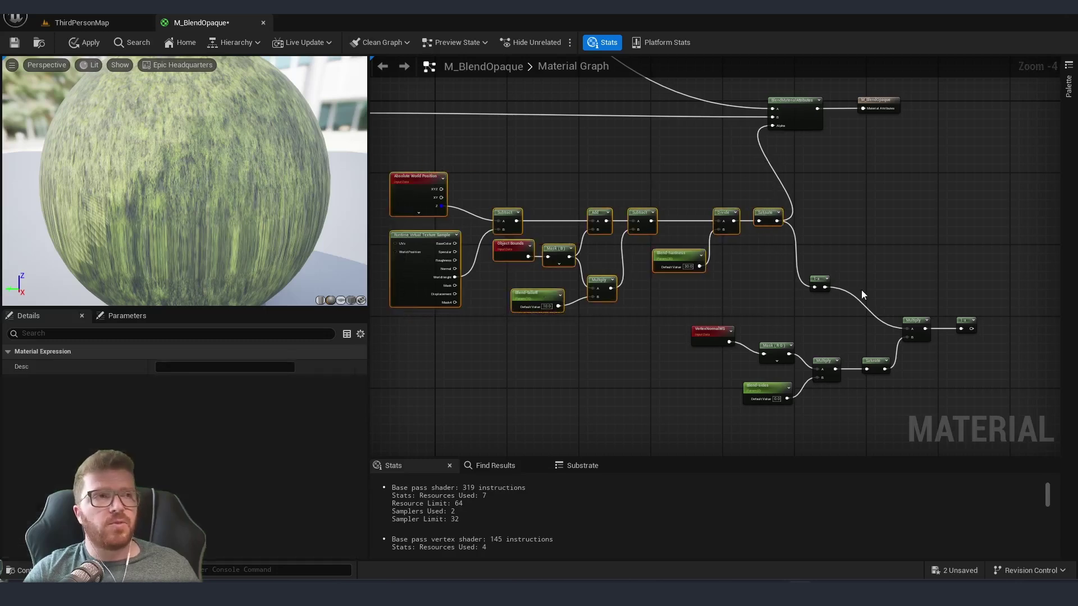
scroll(863, 295, up, 4)
click(779, 278)
right_drag(906, 347, 642, 251)
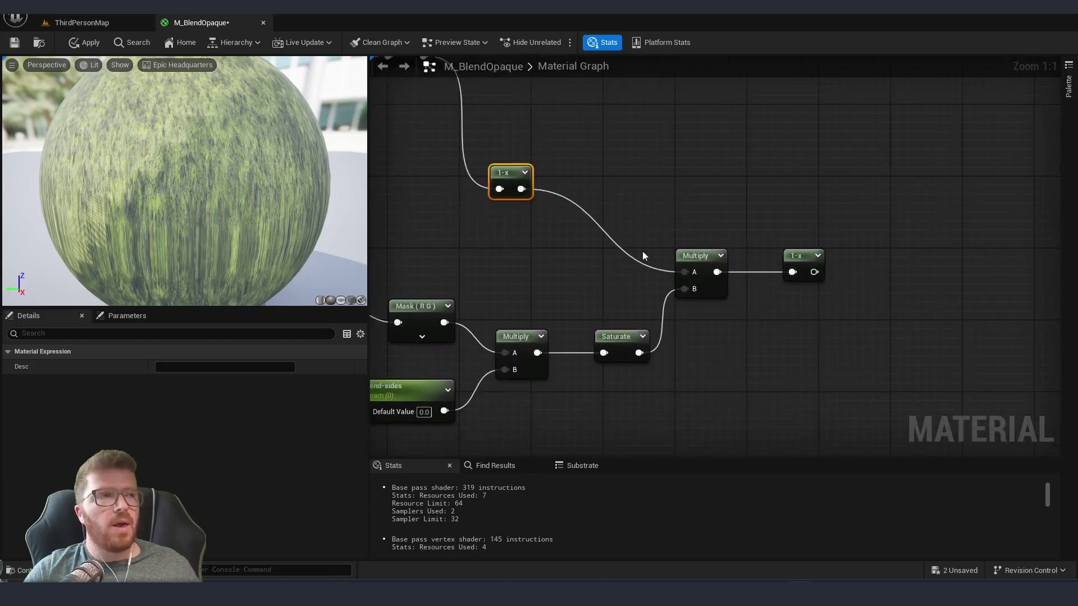
drag(807, 256, 808, 256)
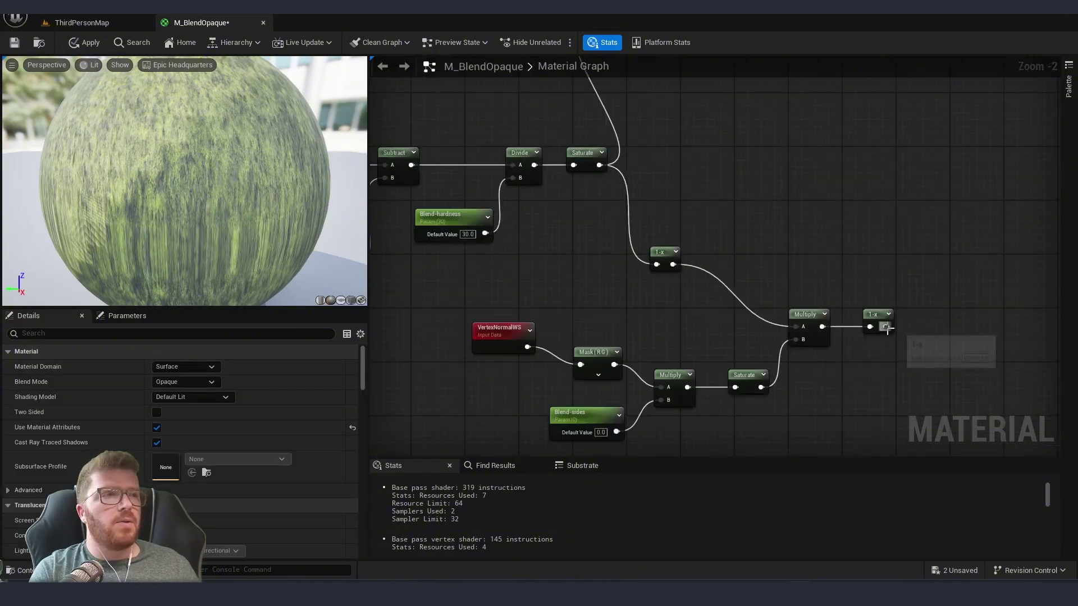
drag(884, 327, 597, 188)
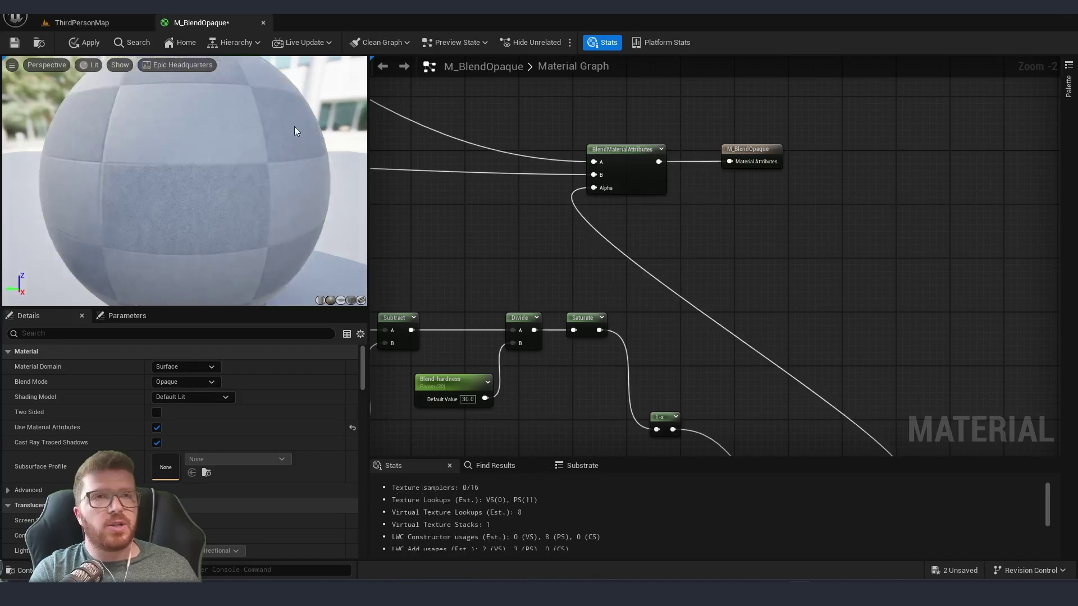
- Override Blend-sides to about 2.42 in MI_BlendTest to check the Sphere in ThirdPersonMap, and return to the M_BlendOpaque graph
click(82, 23)
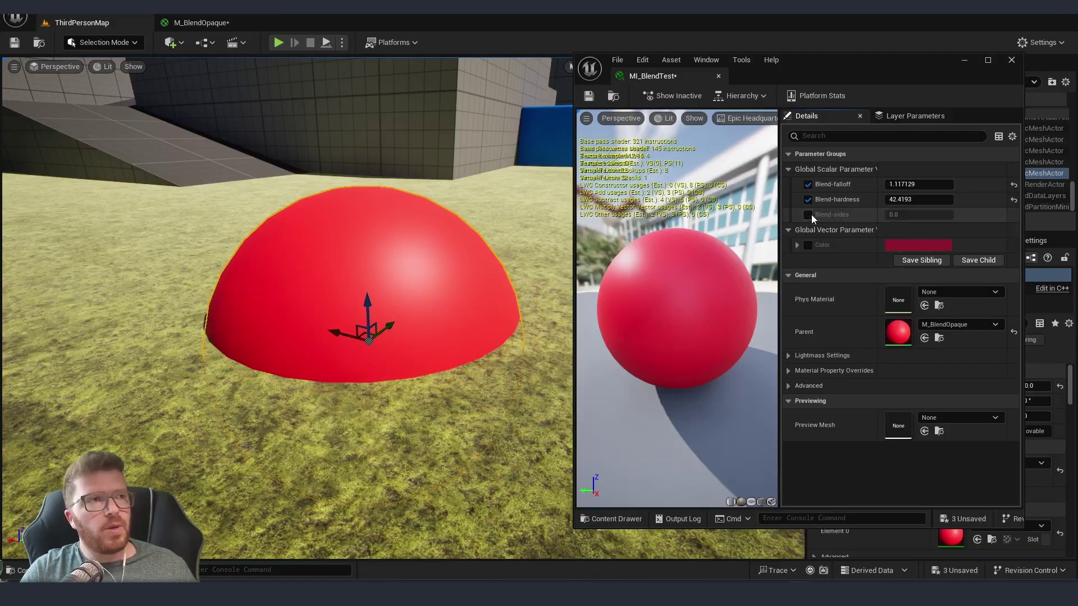
click(810, 217)
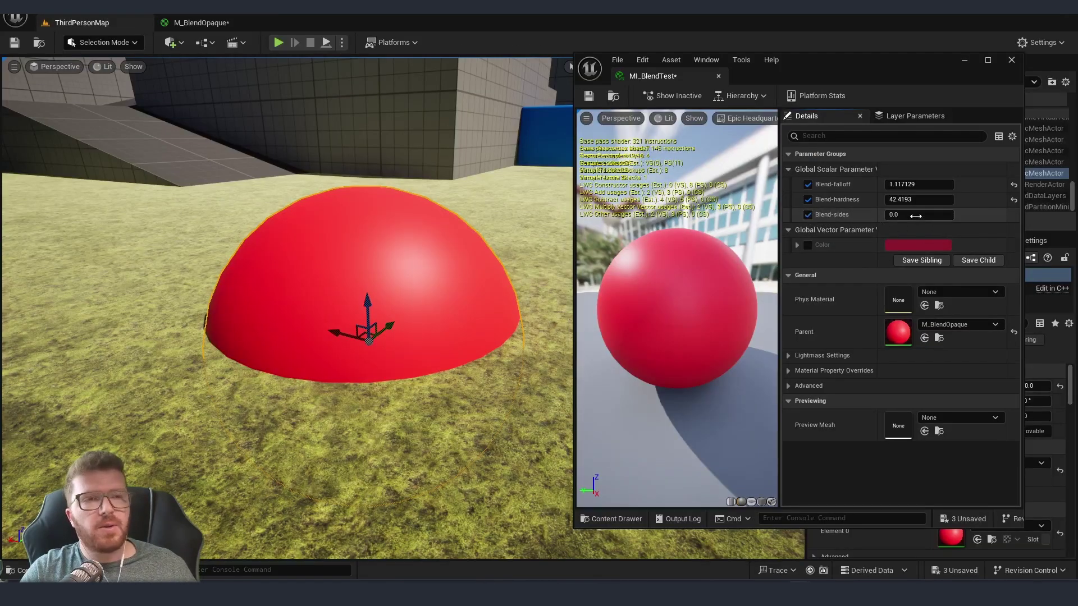
mouse_move(917, 216)
mouse_down()
mouse_move(964, 216)
mouse_move(932, 215)
mouse_up()
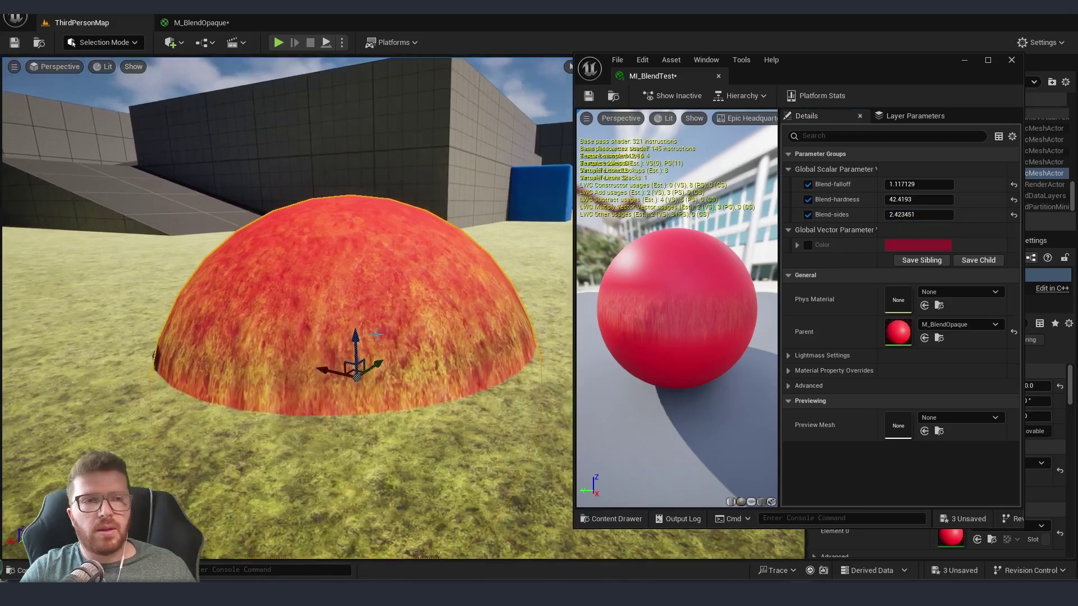
click(200, 23)
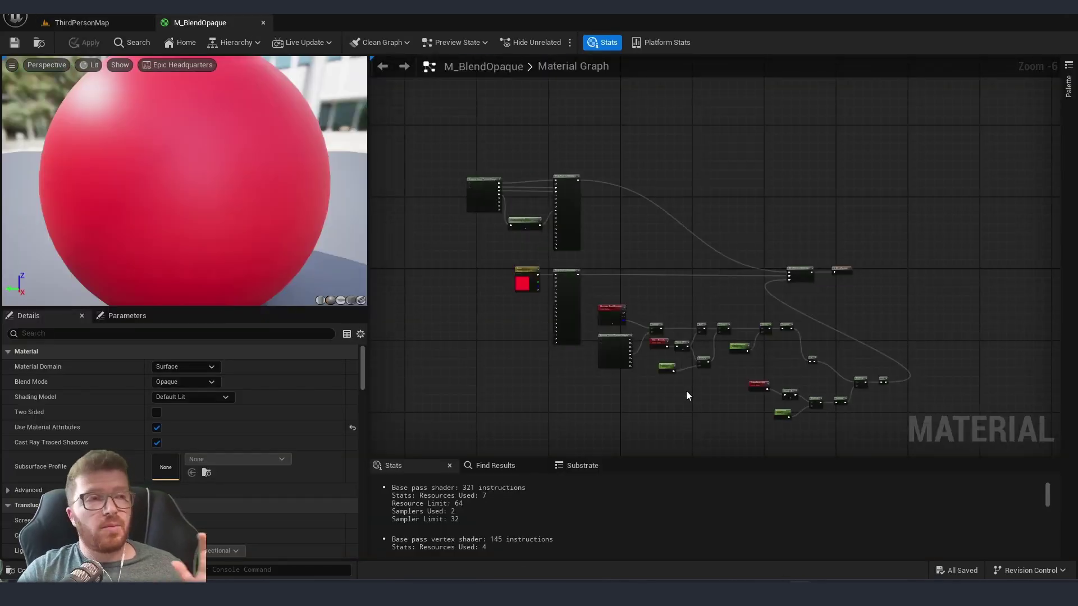